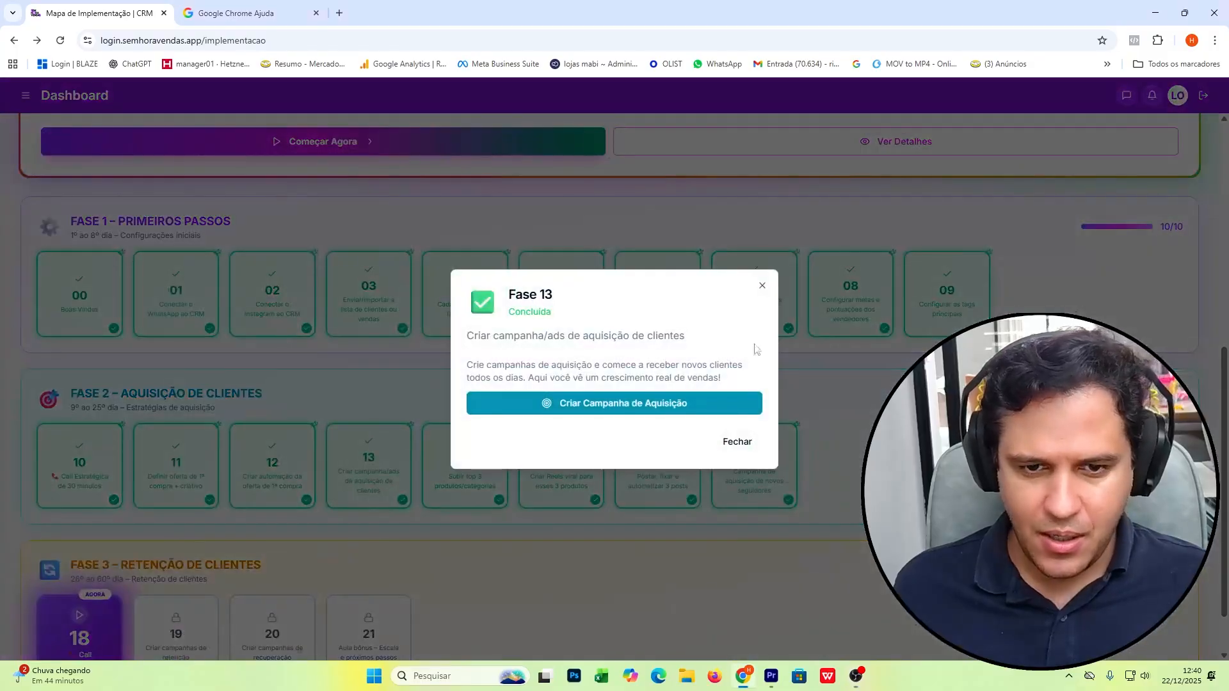
- Open the acquisition campaign creation form from phase 13 and review its sections through to Localização
click(594, 409)
scroll(594, 411, up, 7)
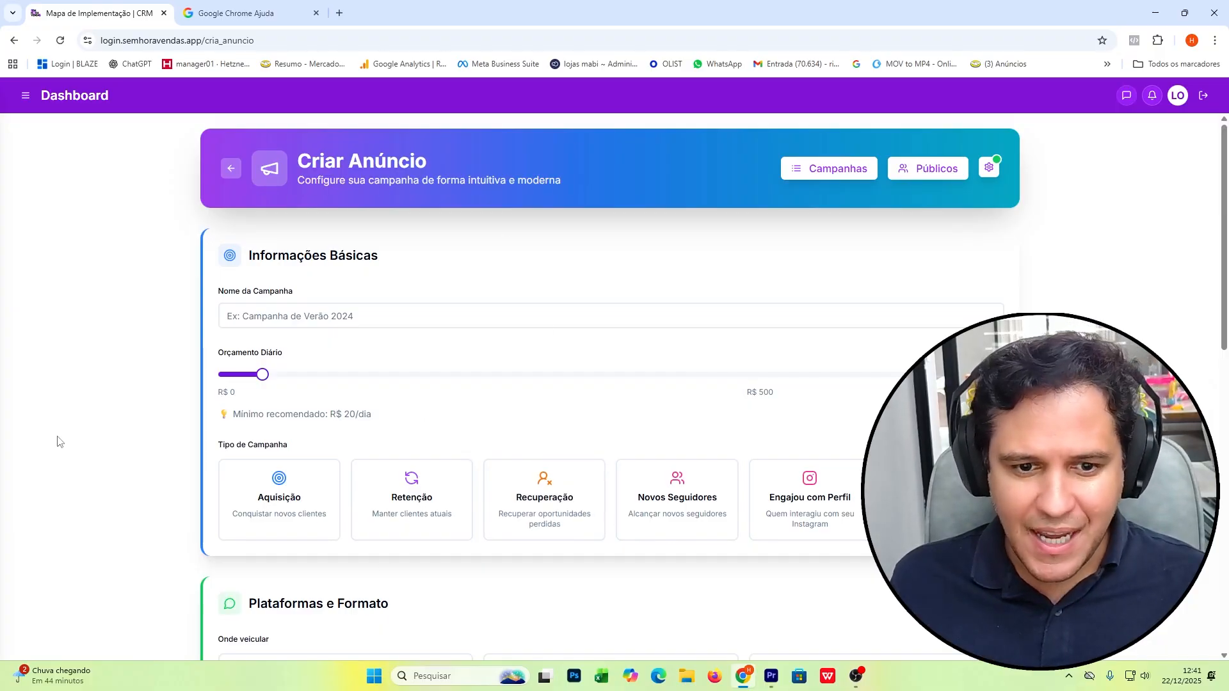
scroll(58, 442, down, 5)
scroll(369, 321, up, 5)
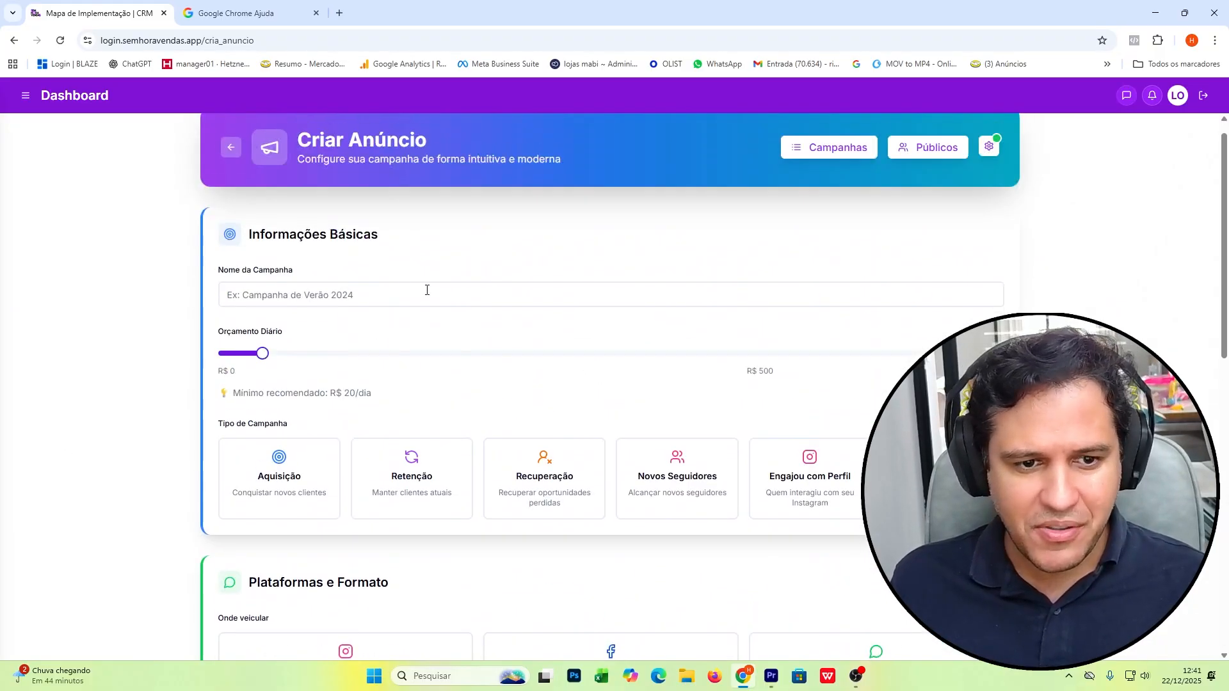
scroll(402, 411, down, 9)
scroll(403, 411, down, 2)
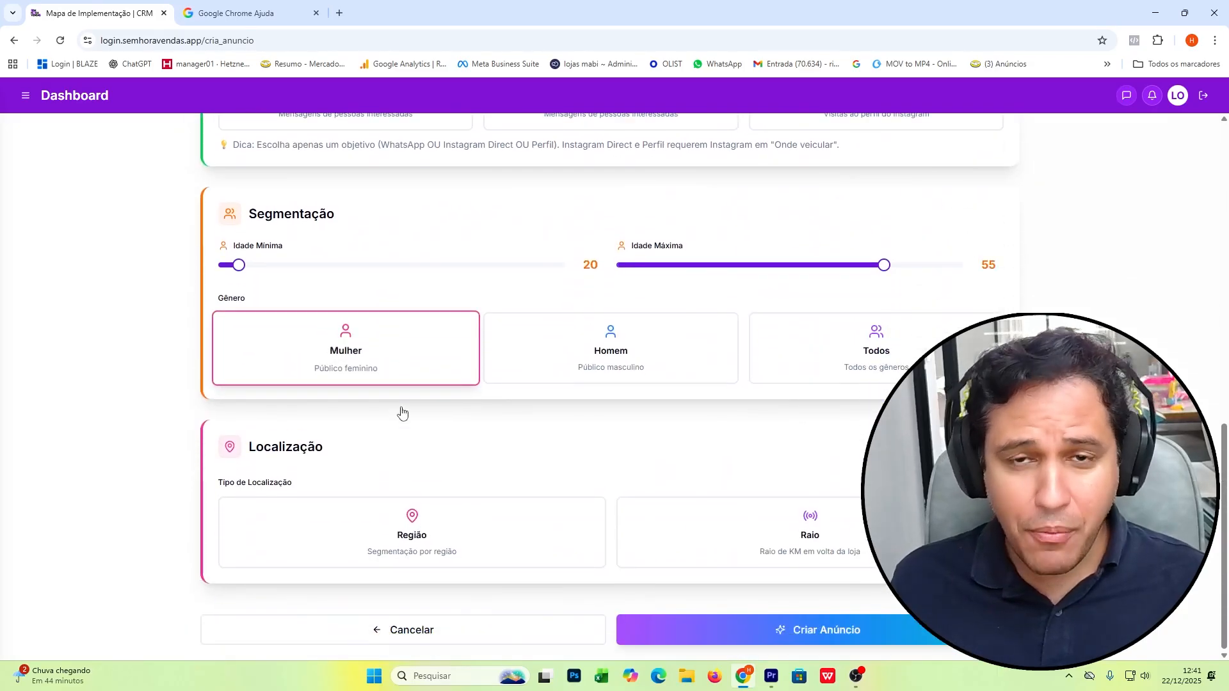
scroll(403, 411, up, 12)
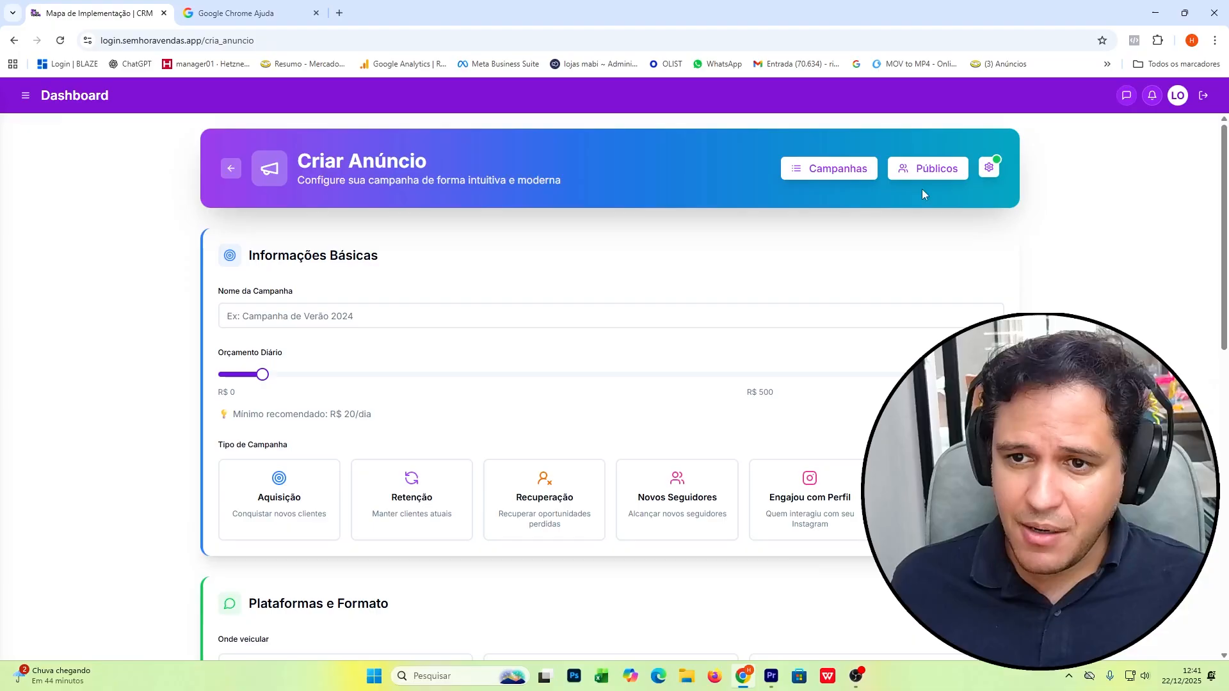
- Examine the Meta audiences for customers, lost opportunities, Instagram profile and new followers, and return to the ad form
click(932, 173)
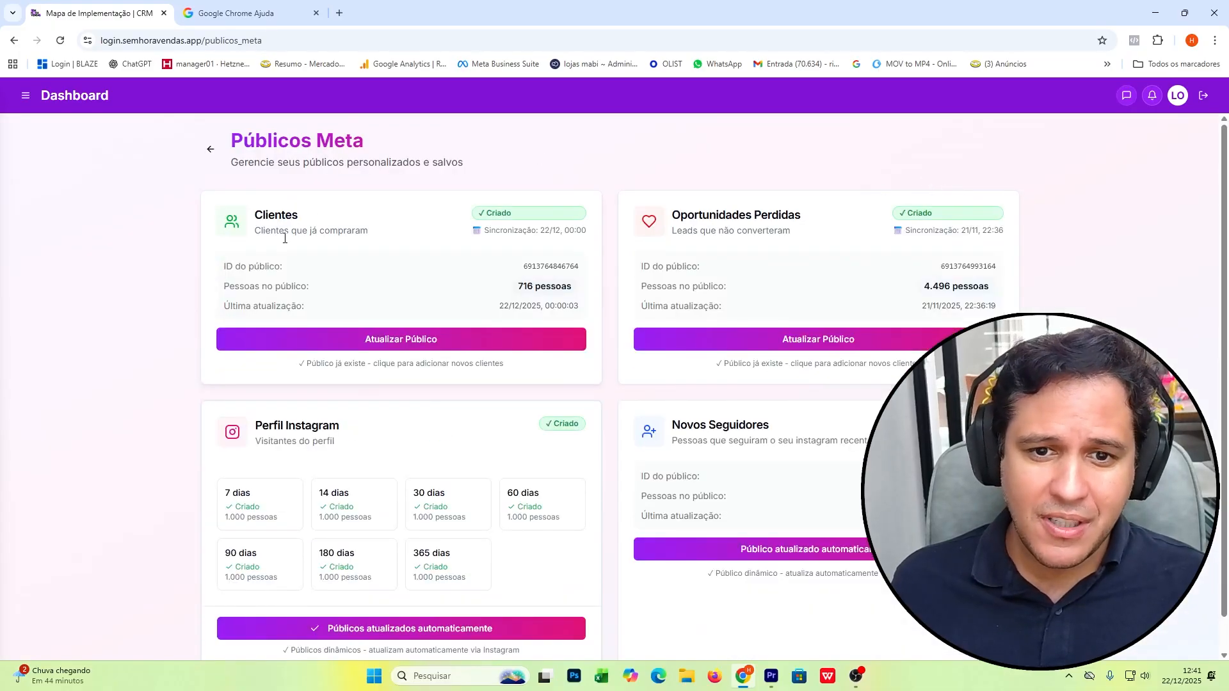
scroll(385, 352, down, 1)
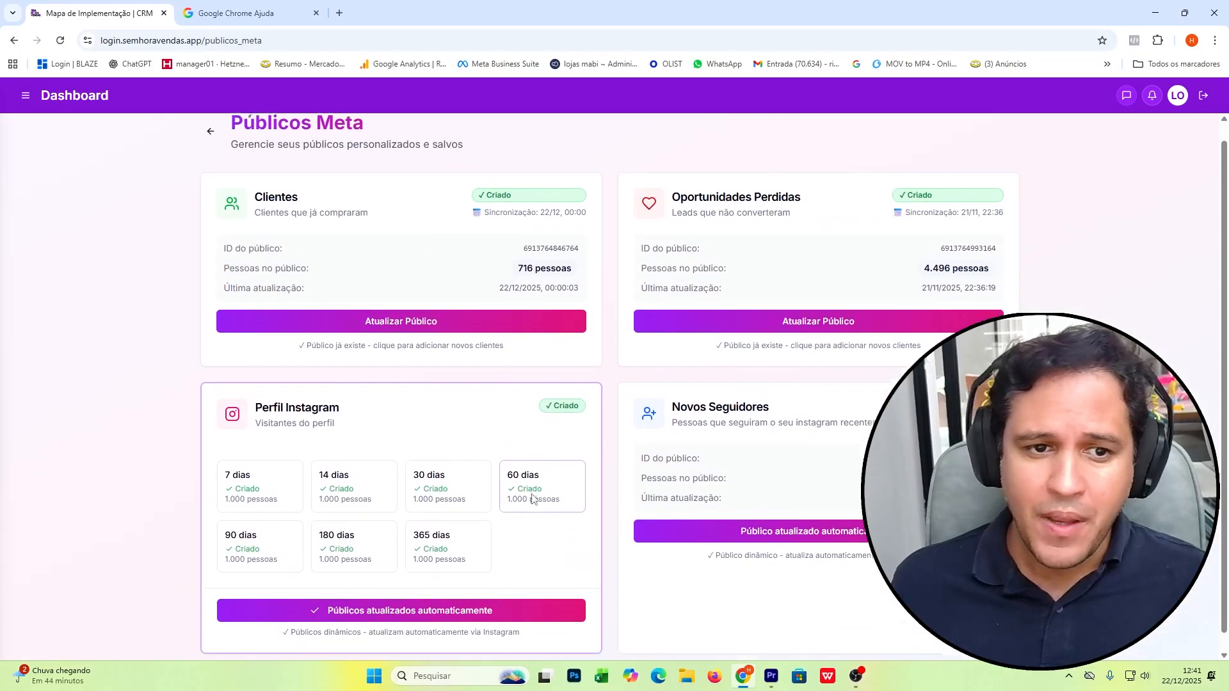
scroll(674, 423, up, 1)
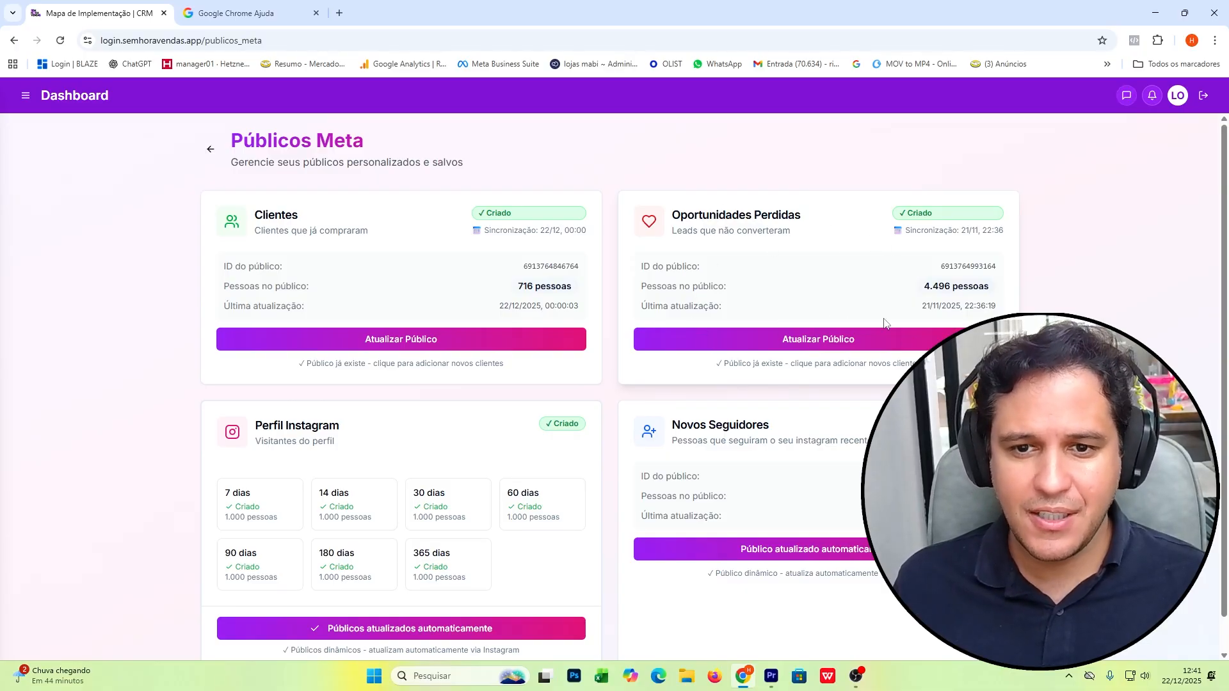
scroll(877, 322, down, 1)
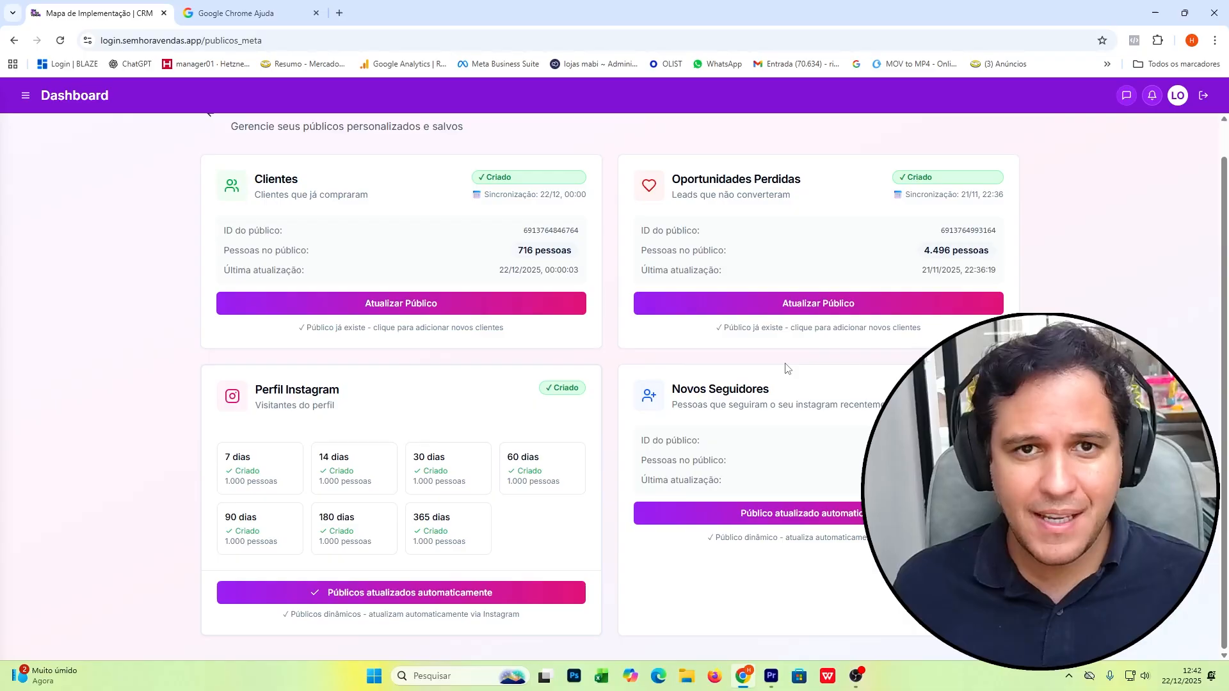
scroll(854, 438, up, 1)
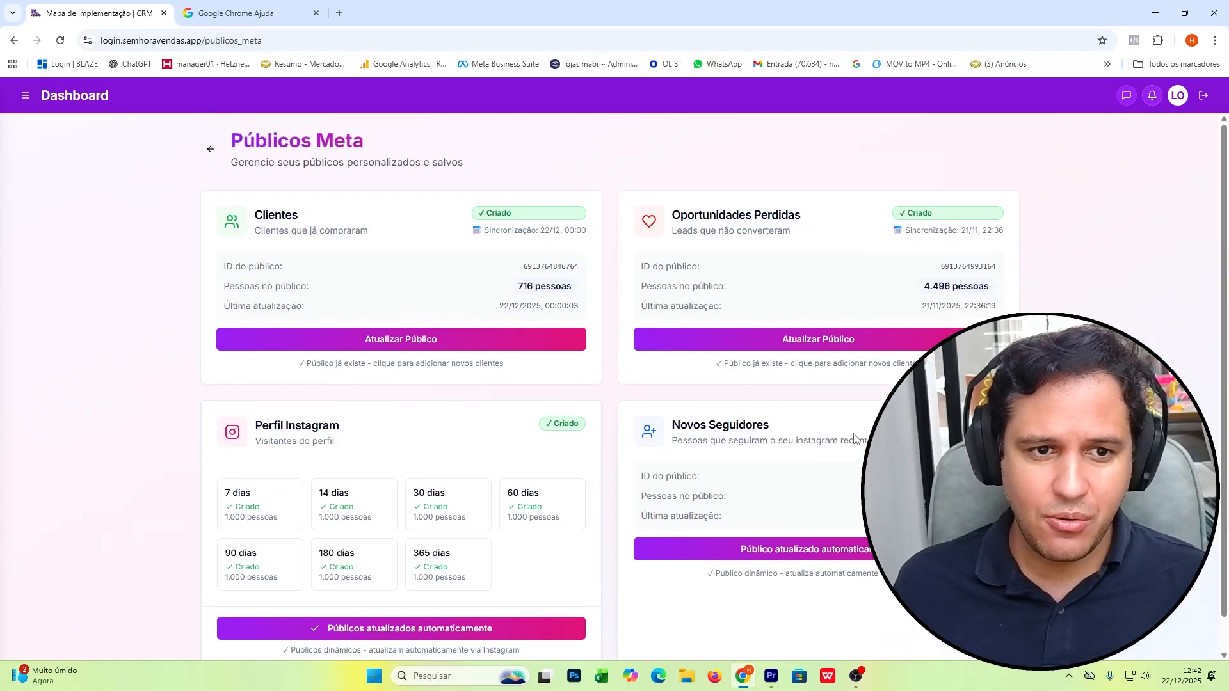
click(211, 151)
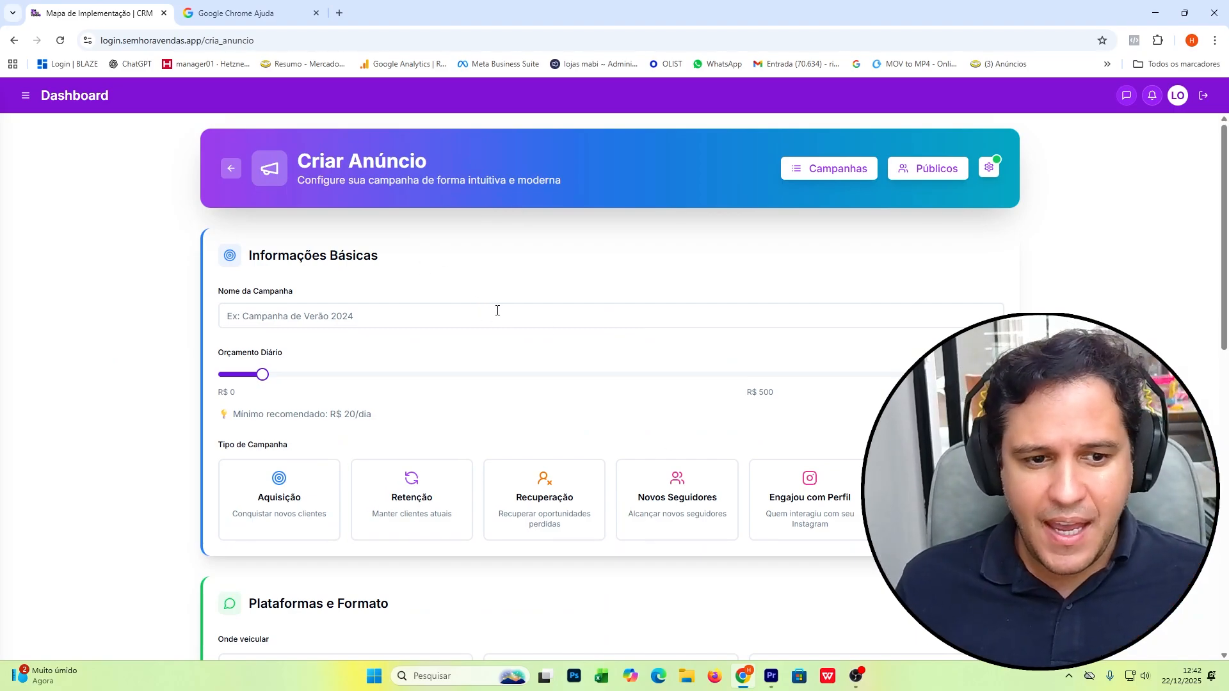
- Choose Aquisição as the campaign type
scroll(329, 351, down, 2)
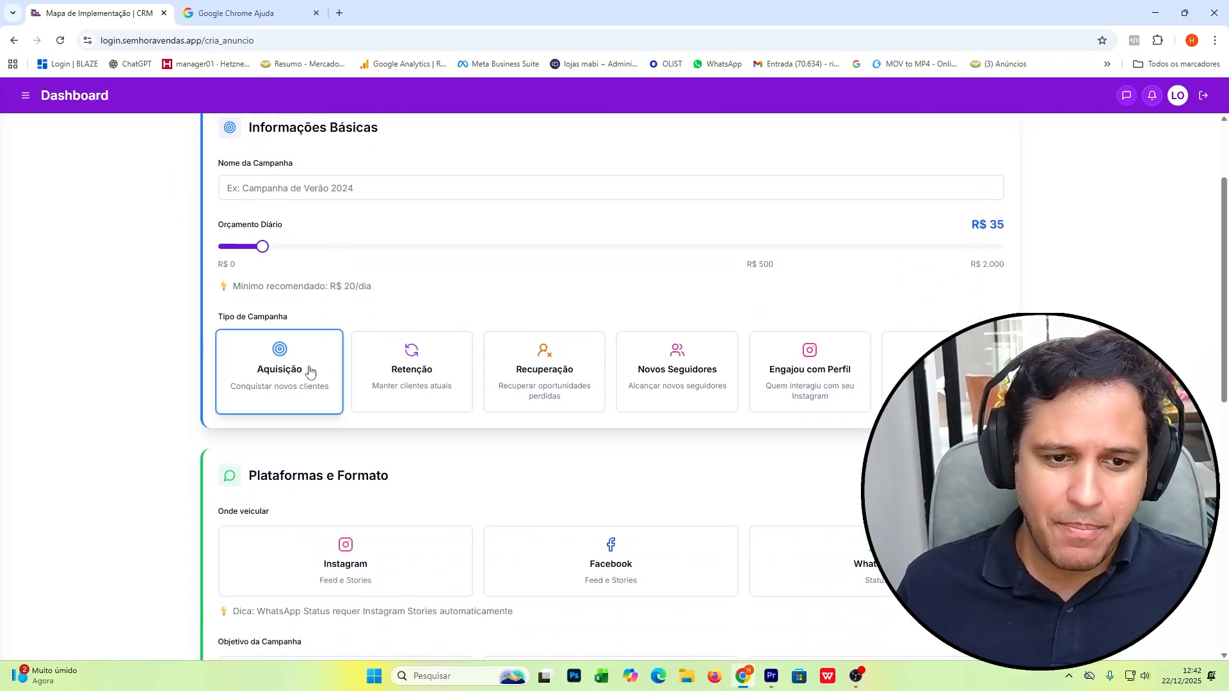
click(307, 370)
scroll(272, 345, up, 2)
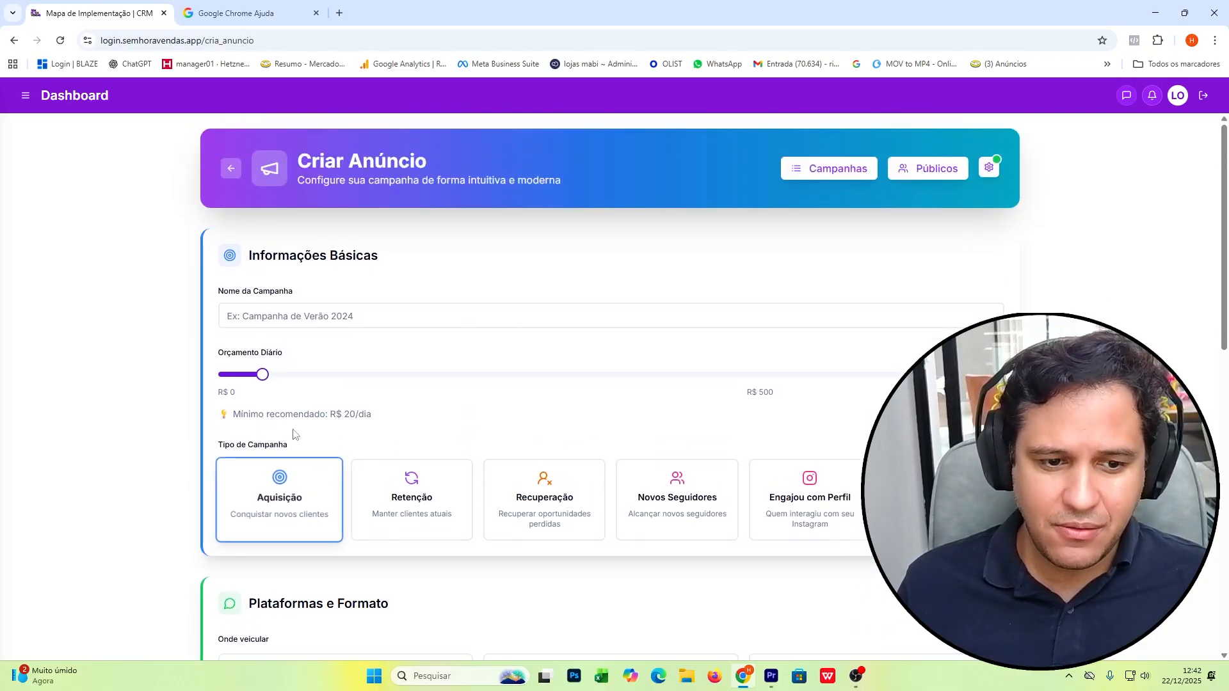
click(268, 501)
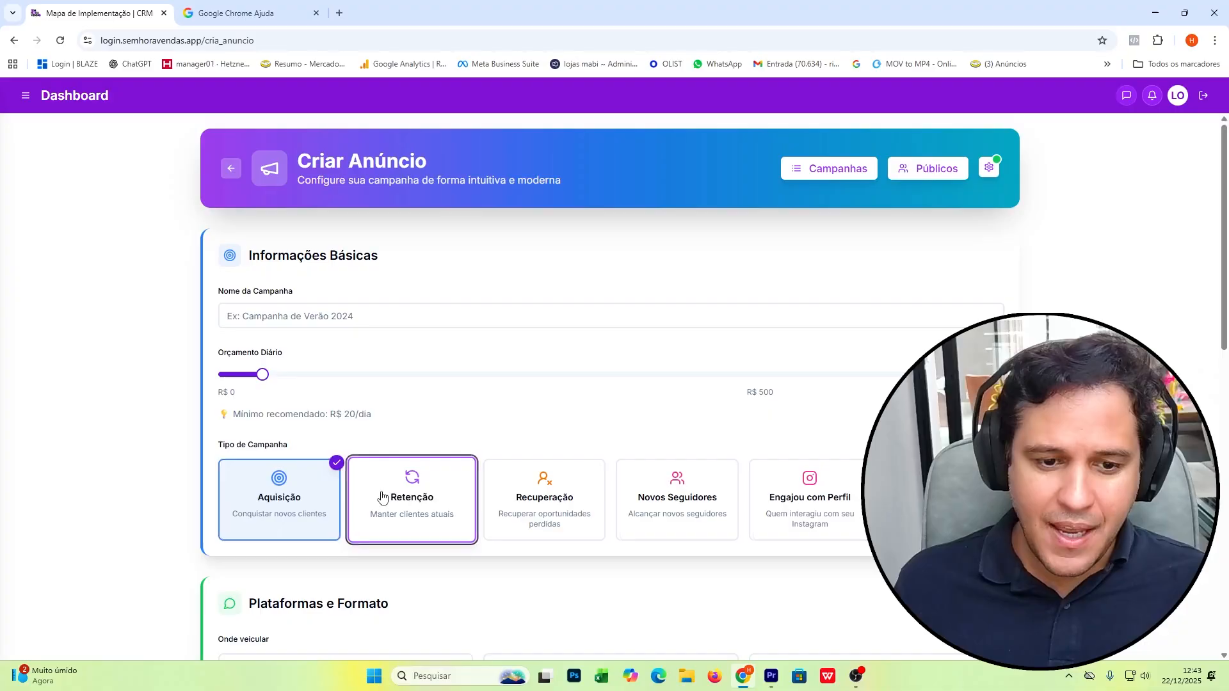
- Try the Retenção, Recuperação, Novos Seguidores, Engajou com Perfil and Livre campaign types, and reselect Aquisição
click(382, 496)
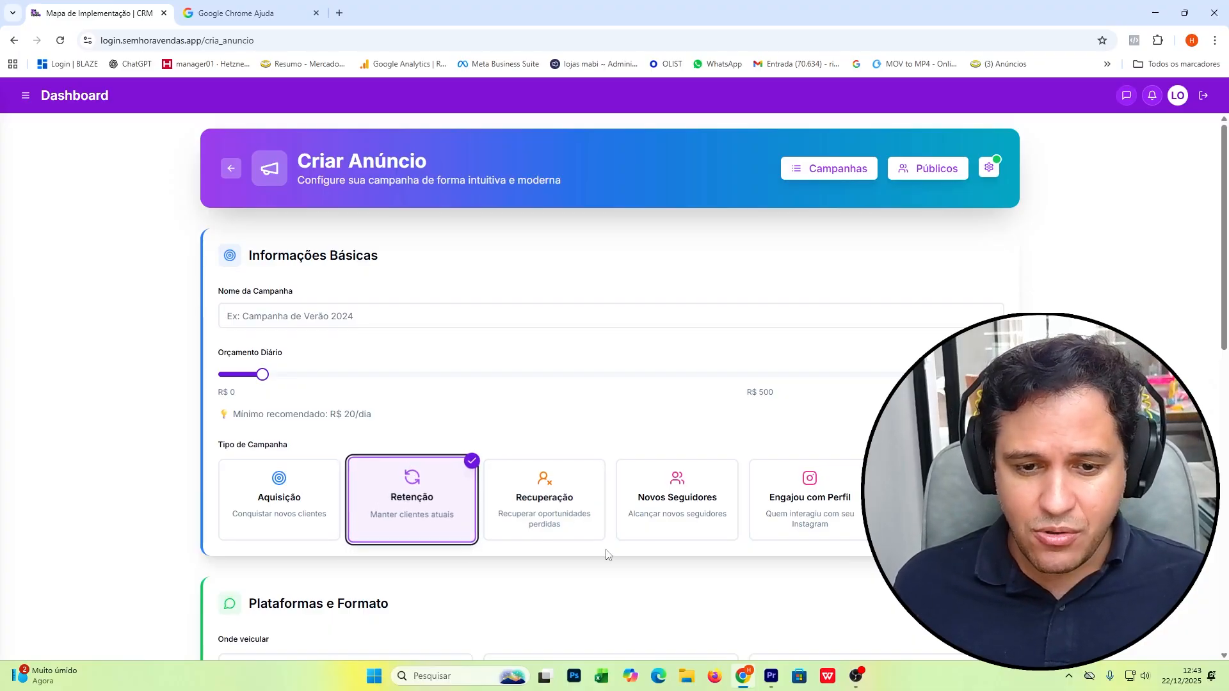
click(566, 493)
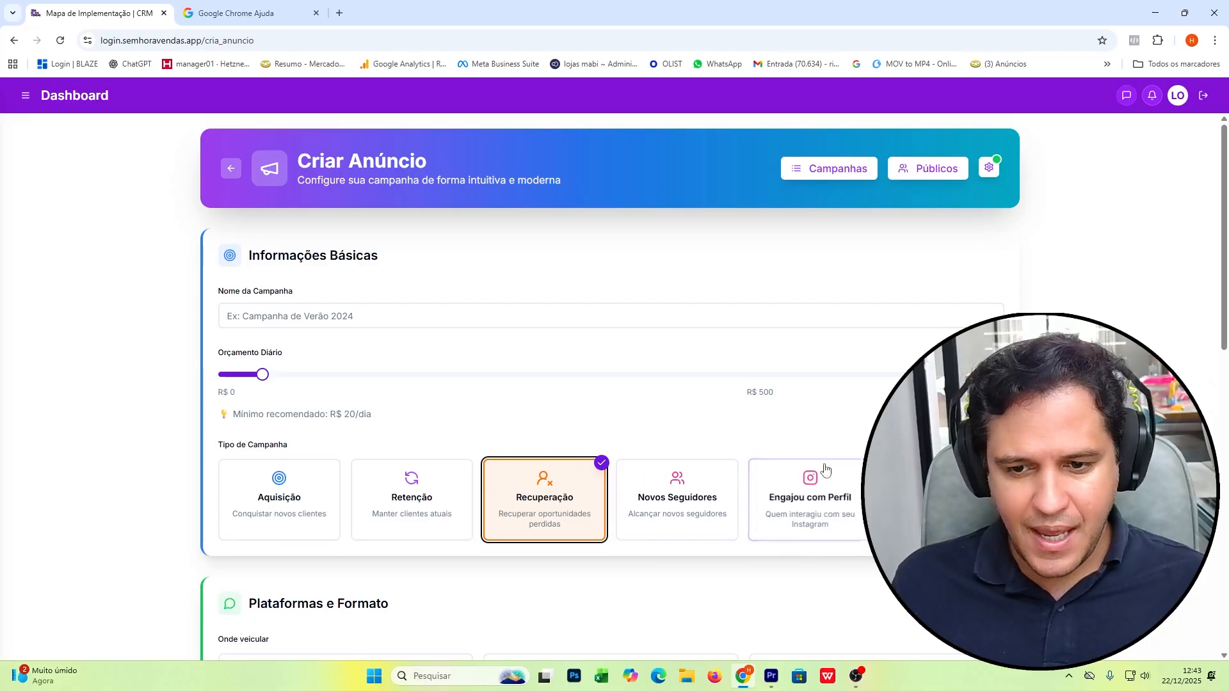
click(842, 516)
click(678, 505)
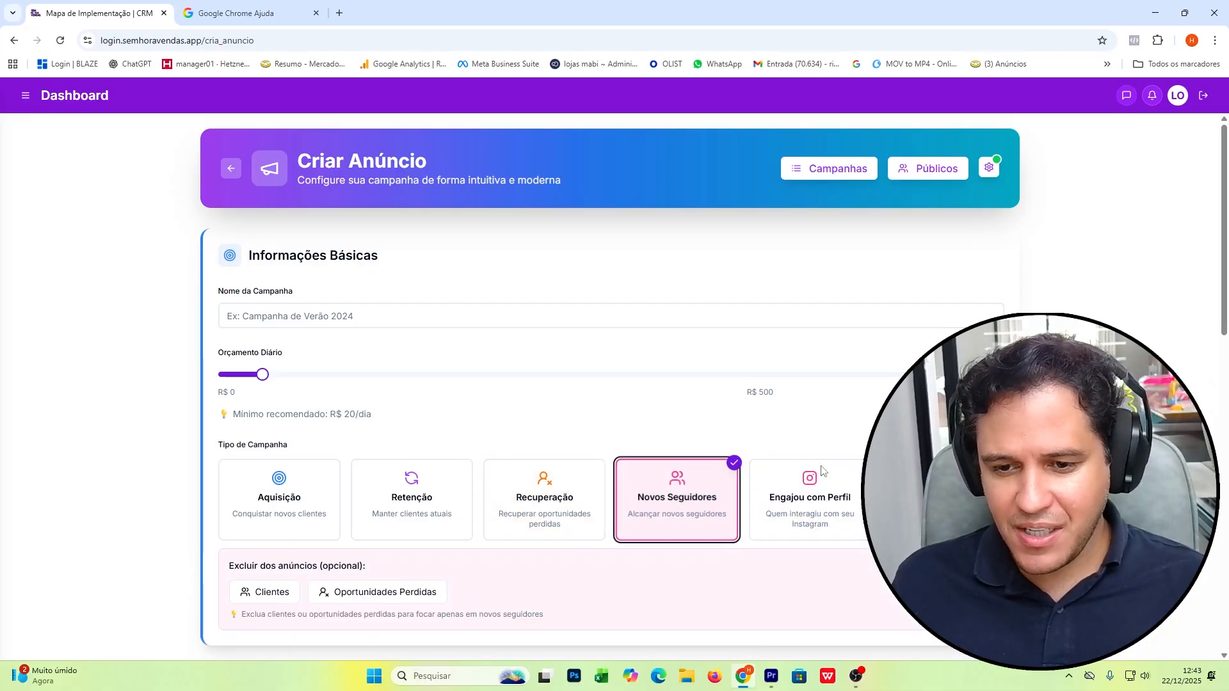
click(829, 481)
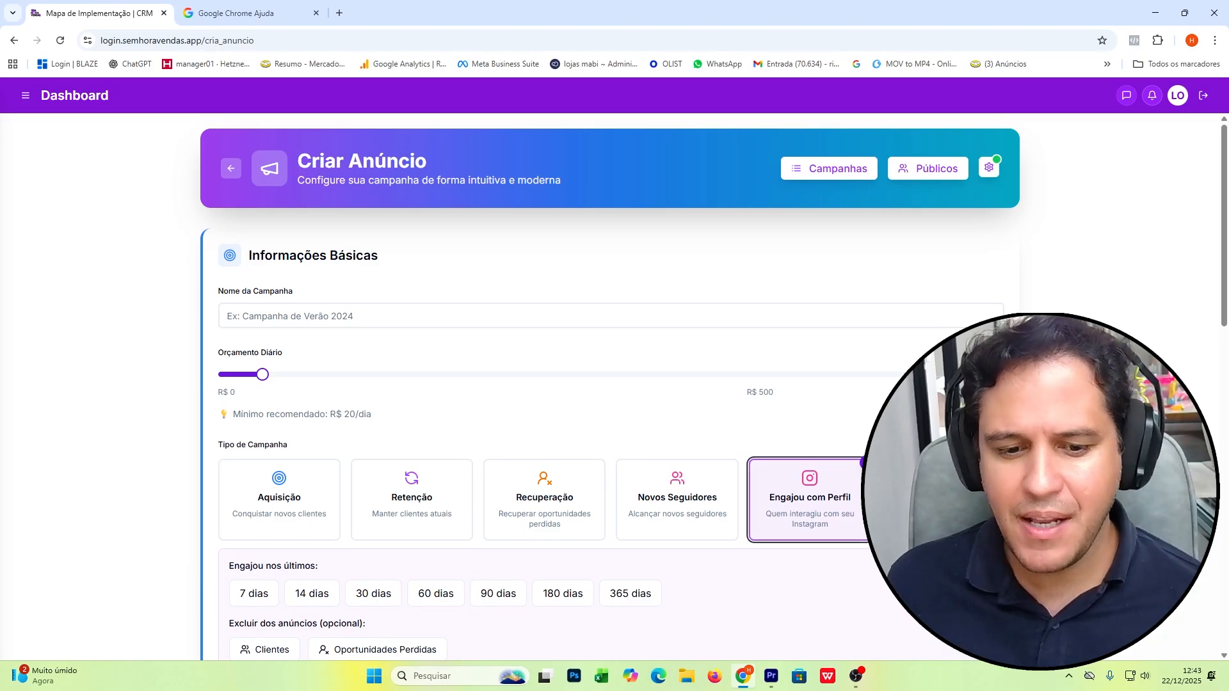
click(830, 486)
scroll(611, 388, down, 2)
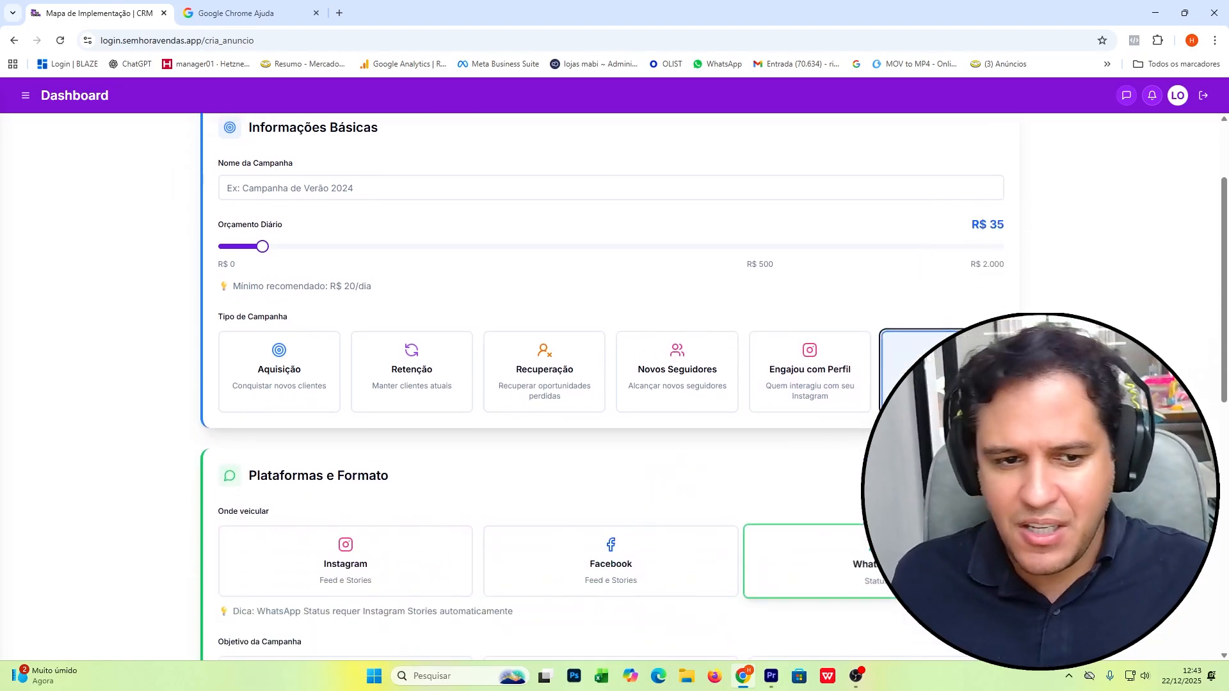
scroll(612, 387, up, 2)
click(307, 488)
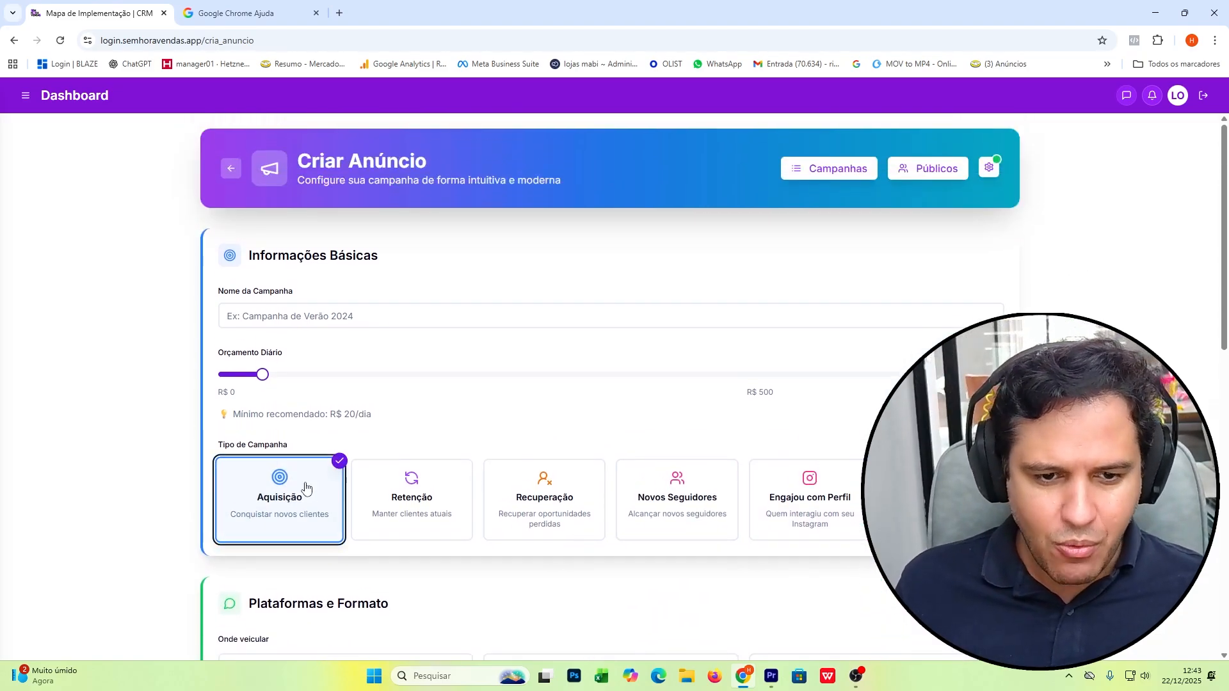
- Name the campaign "Campanha de Aquisição de clientes"
scroll(640, 362, down, 4)
scroll(627, 353, up, 3)
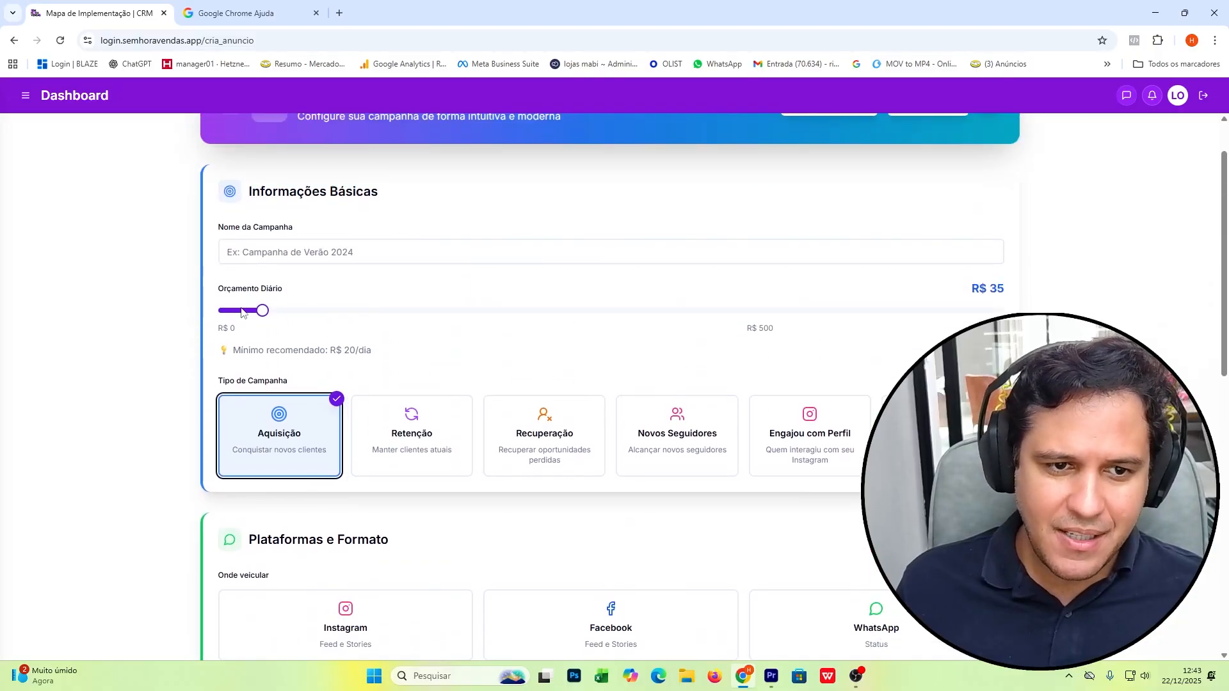
click(486, 247)
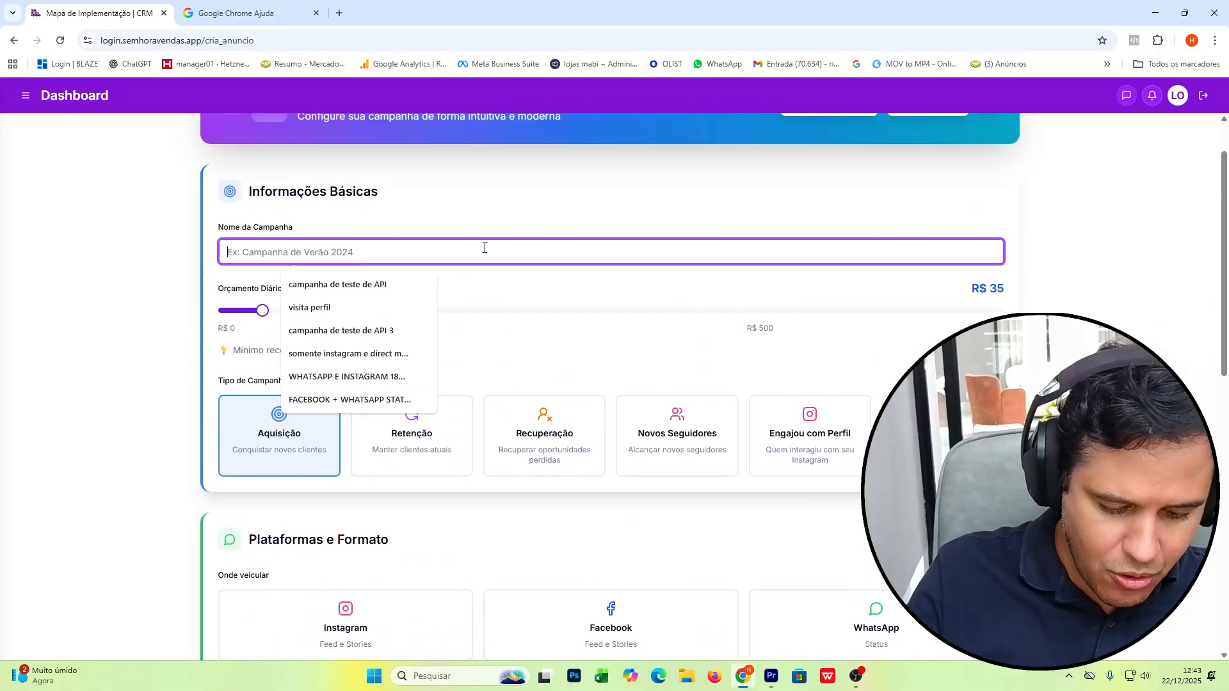
text(v)
key(BackSpace)
text(Campan)
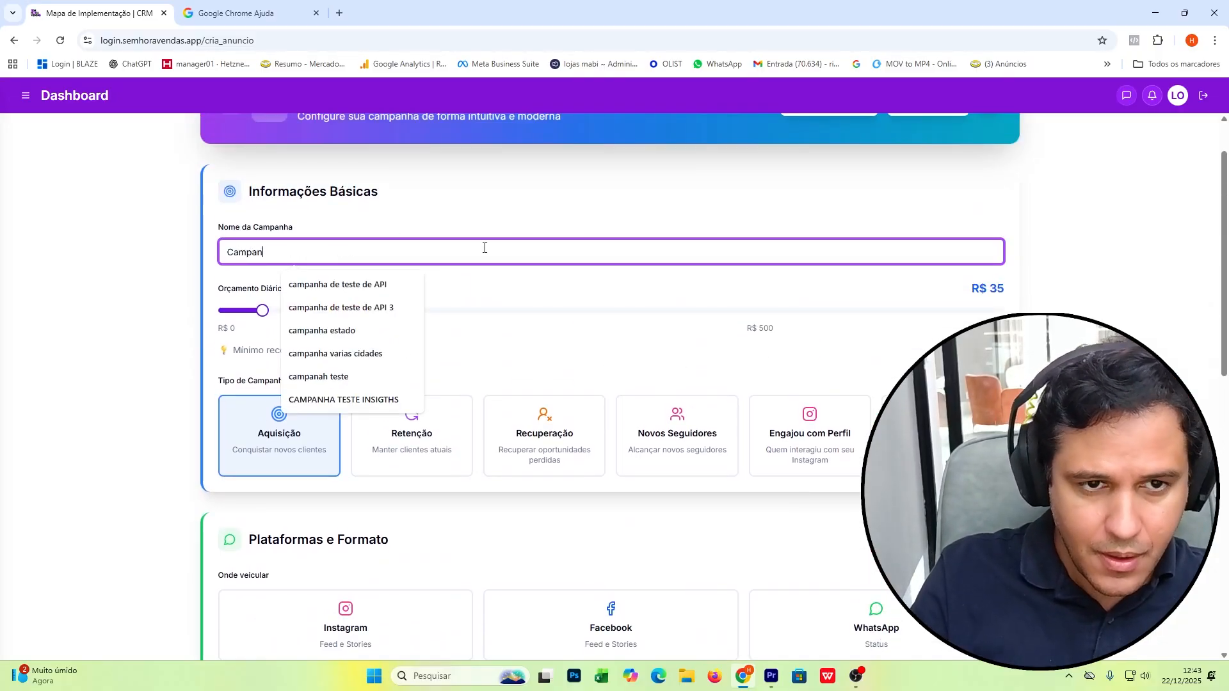
text(ha de Aq)
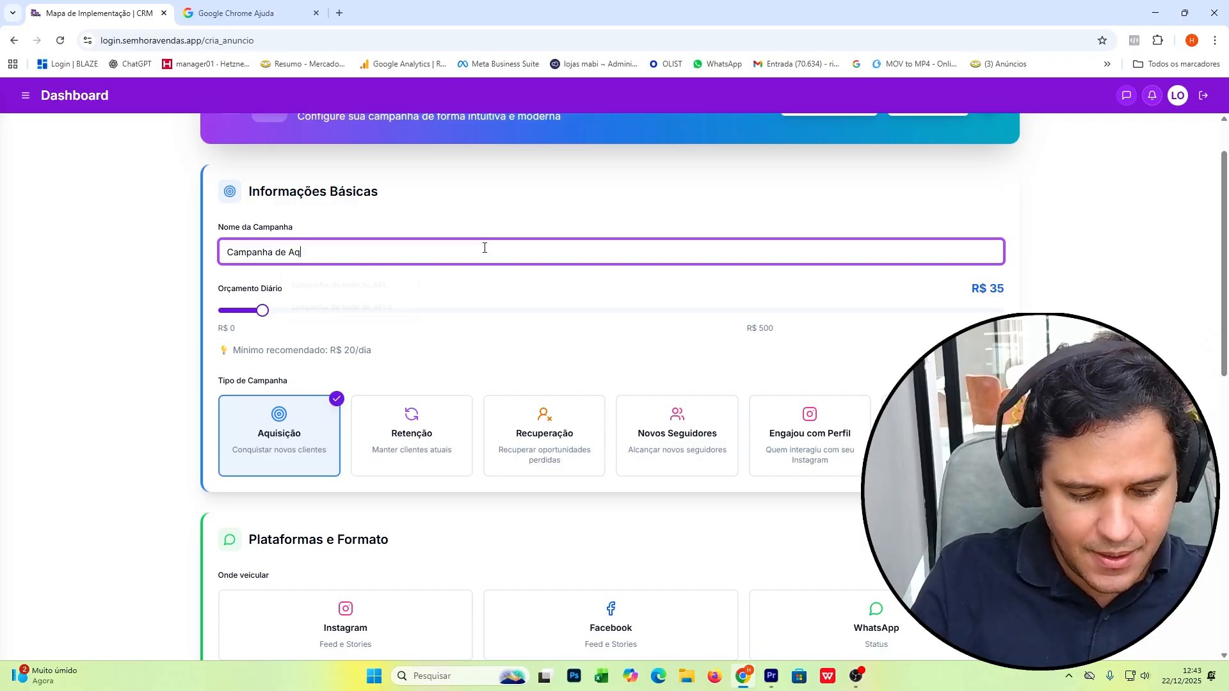
text(uisição de clientes)
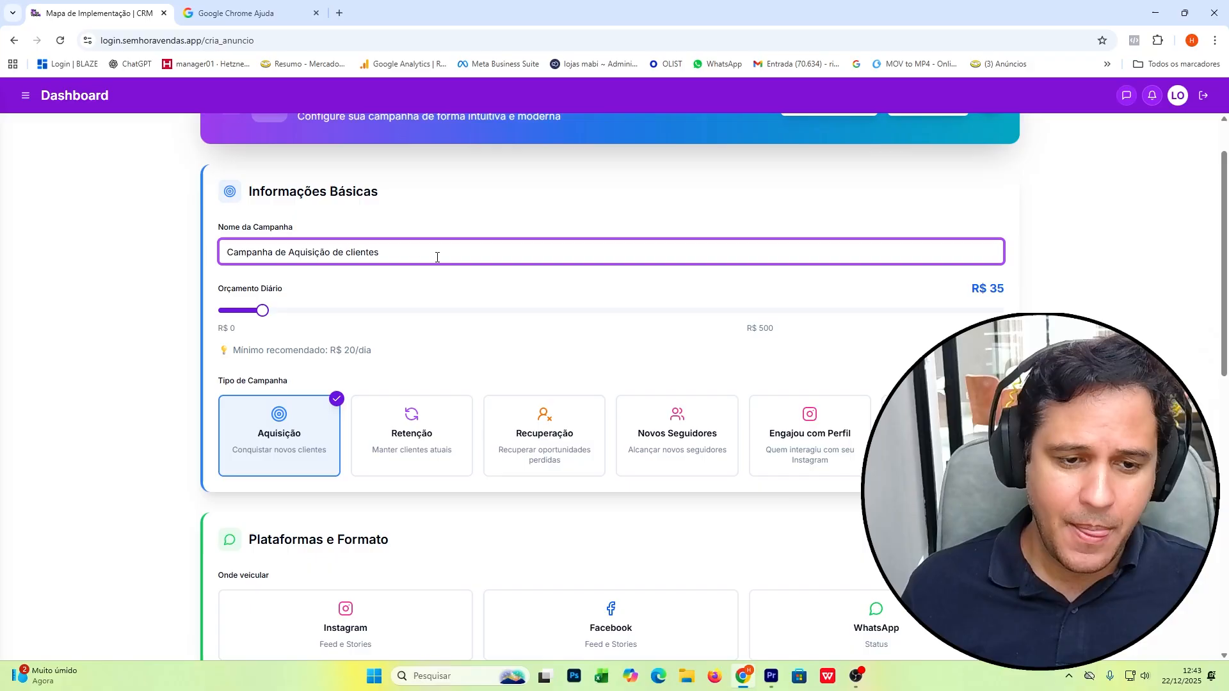
- Set the campaign's daily budget to R$ 50
scroll(384, 277, down, 1)
scroll(434, 283, up, 2)
drag(245, 376, 276, 376)
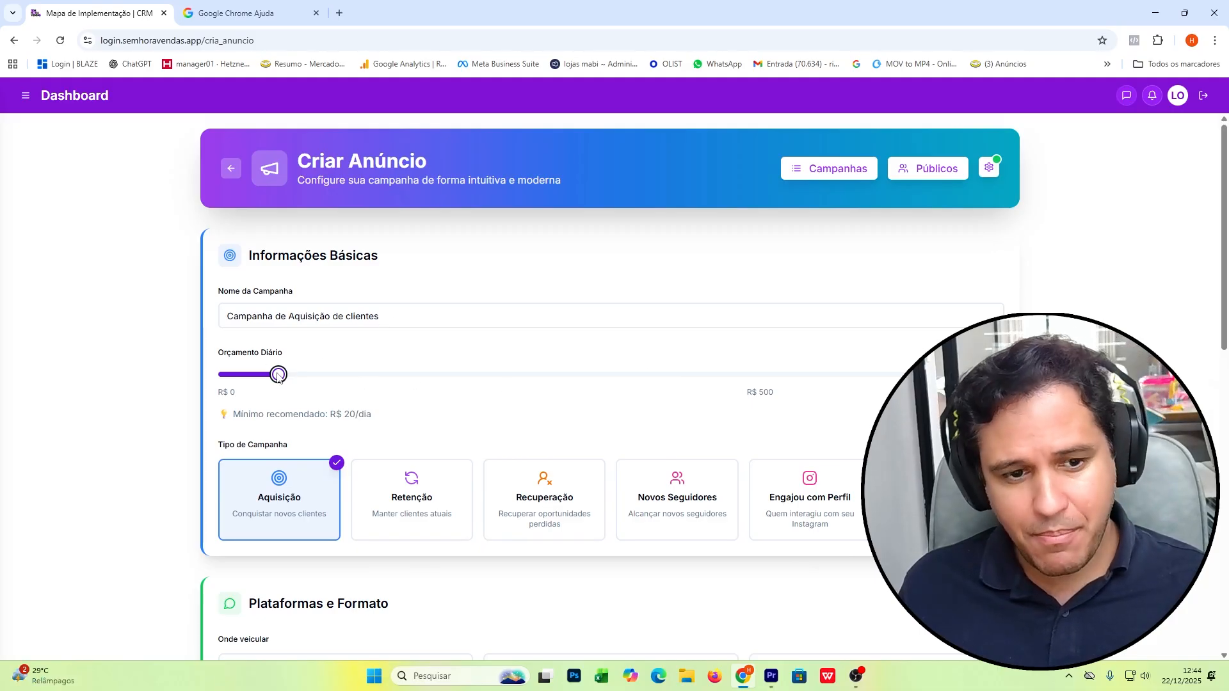
mouse_move(277, 376)
mouse_down()
mouse_move(245, 380)
mouse_move(274, 376)
mouse_up()
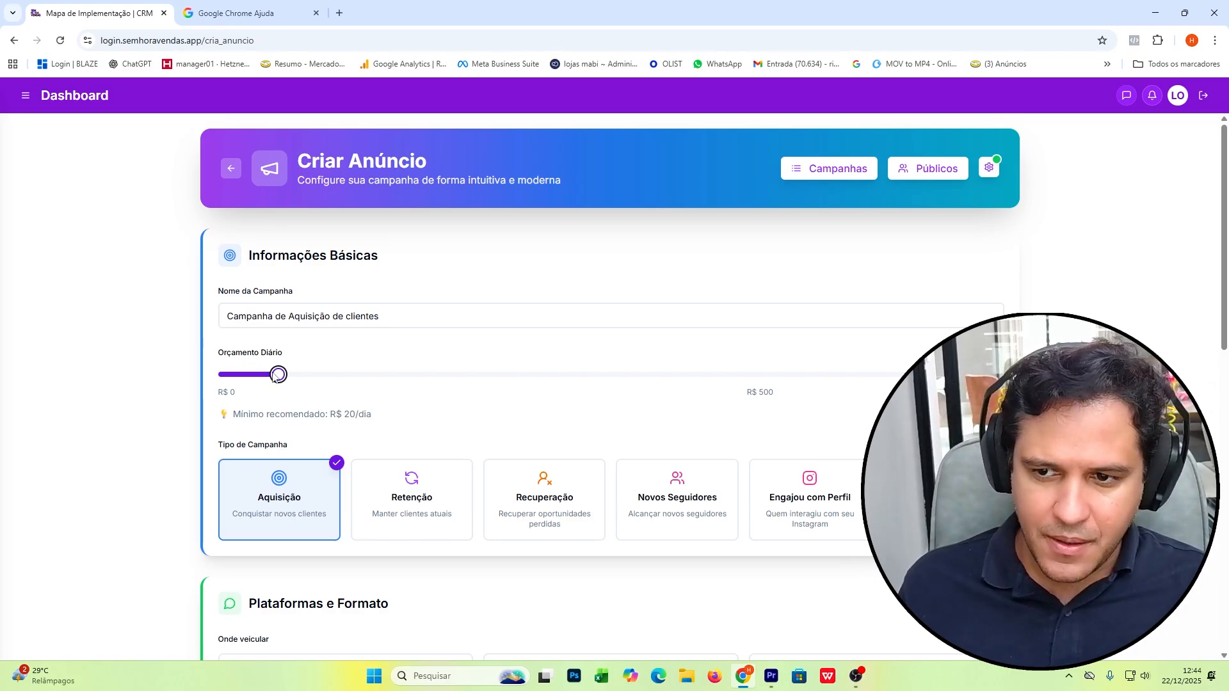
- Select Instagram and WhatsApp as the ad placements, leaving Facebook out, and choose WhatsApp as the campaign objective
scroll(461, 271, down, 5)
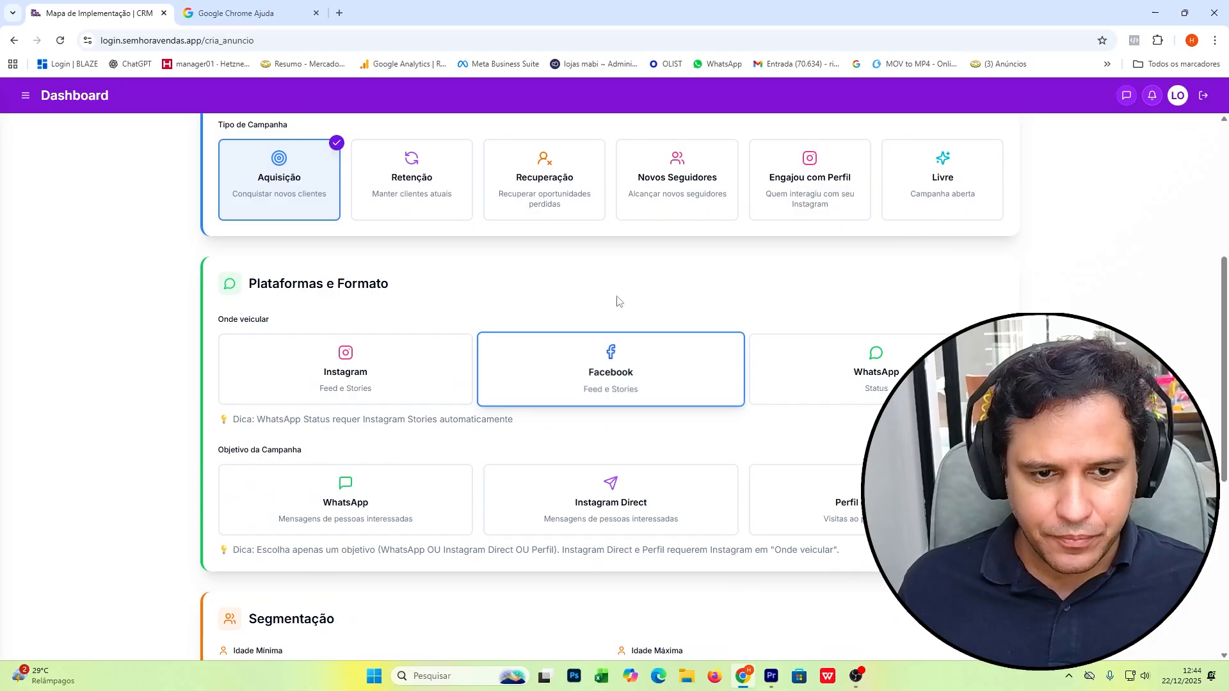
scroll(397, 365, up, 2)
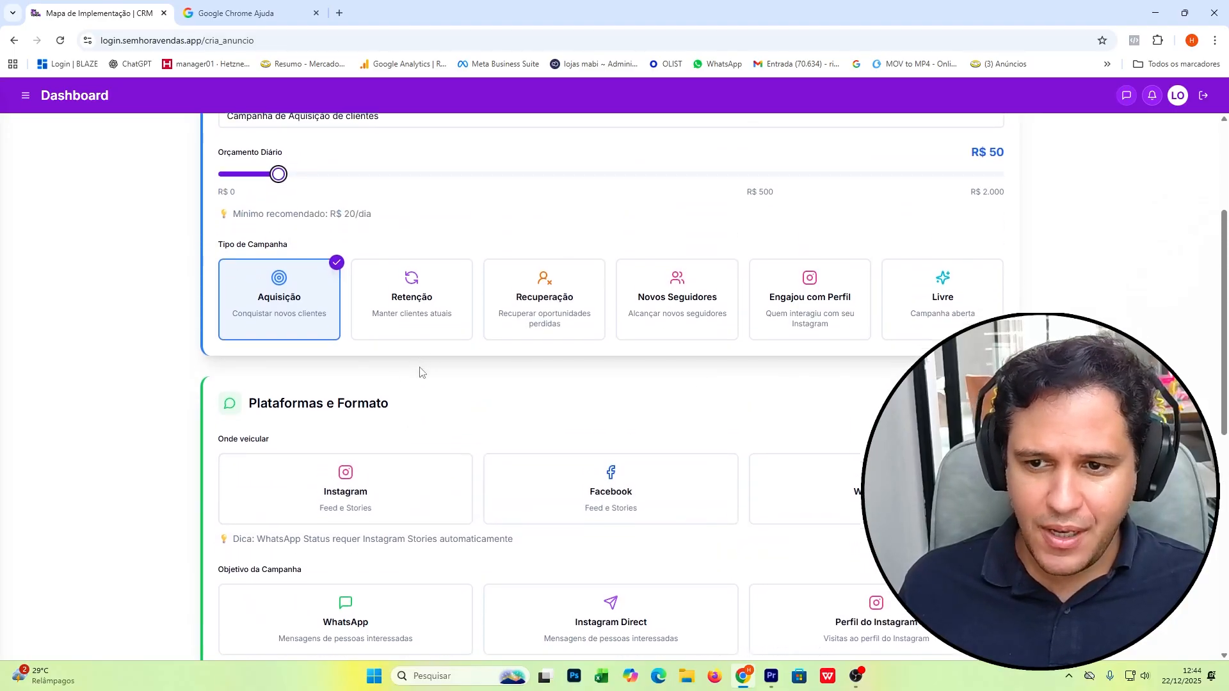
scroll(422, 373, down, 1)
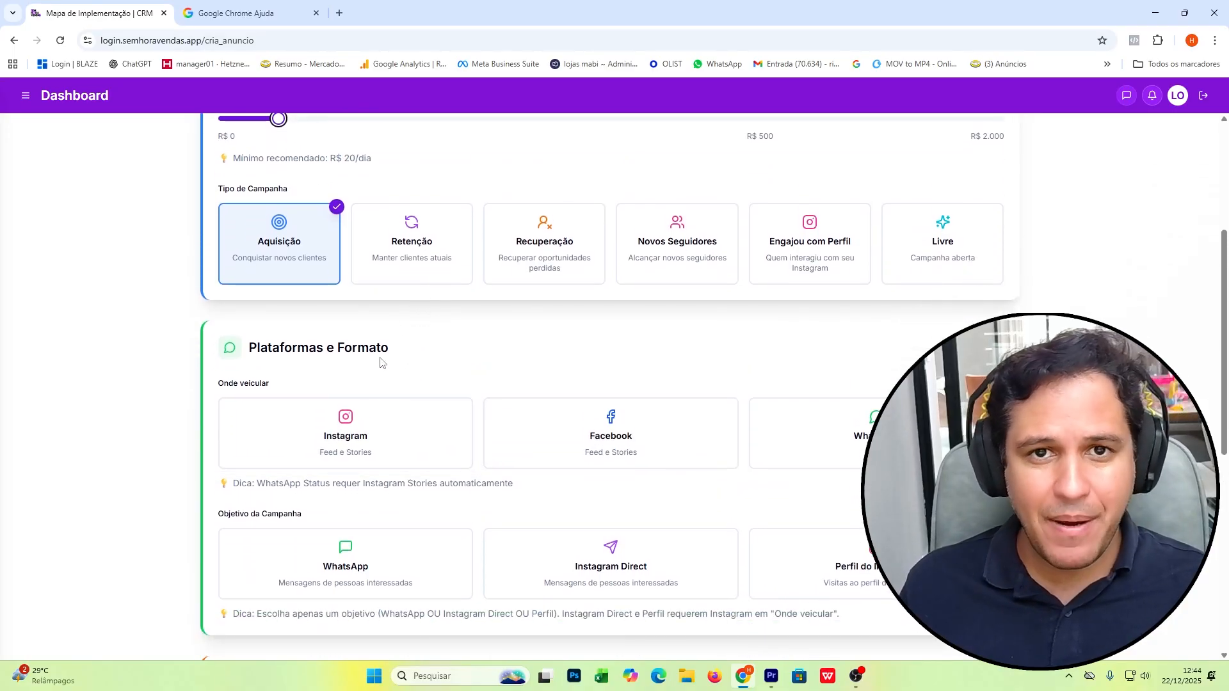
click(356, 423)
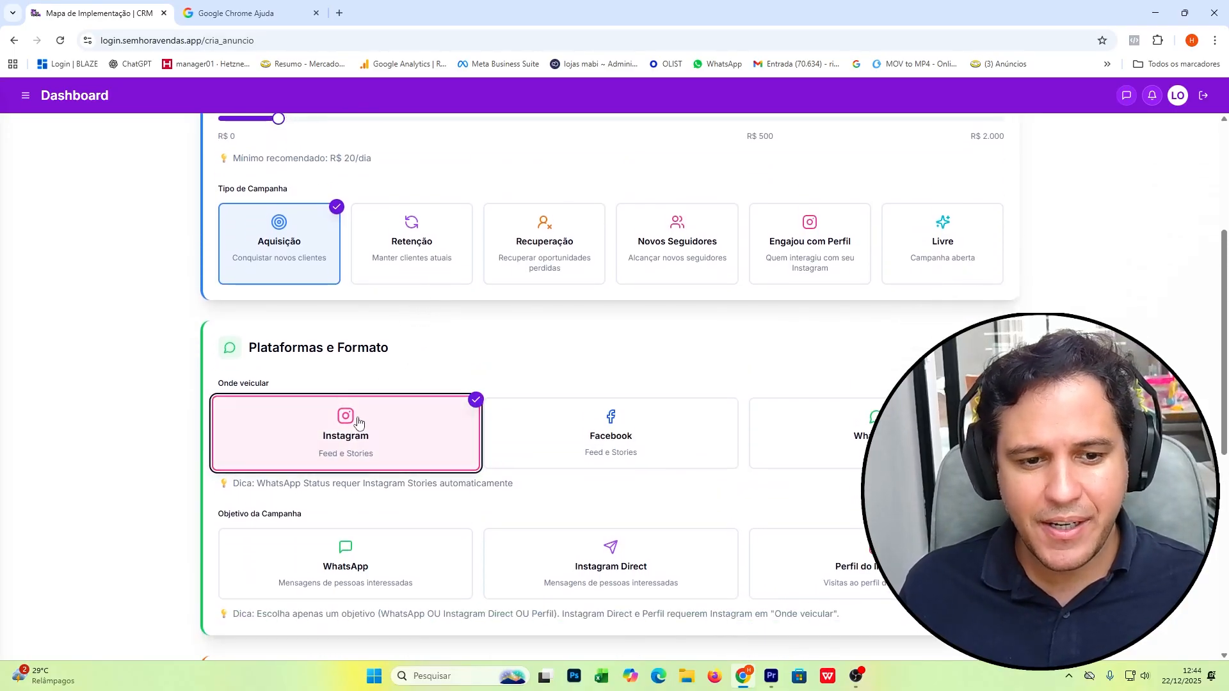
click(568, 419)
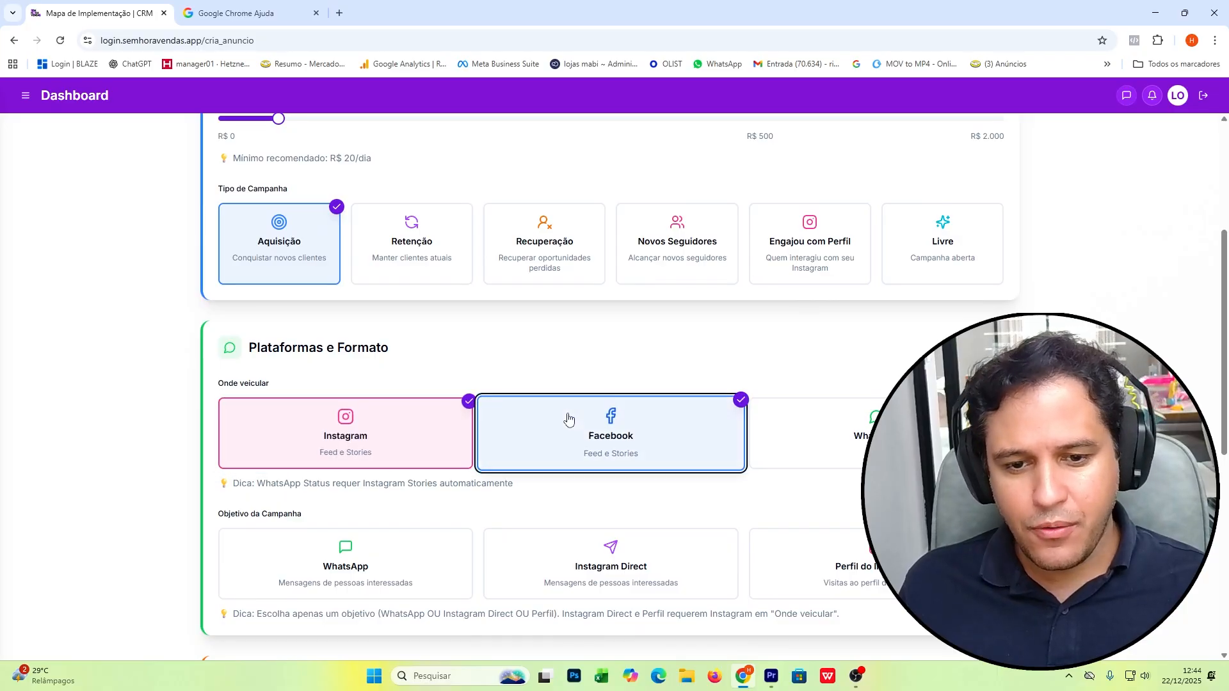
click(843, 441)
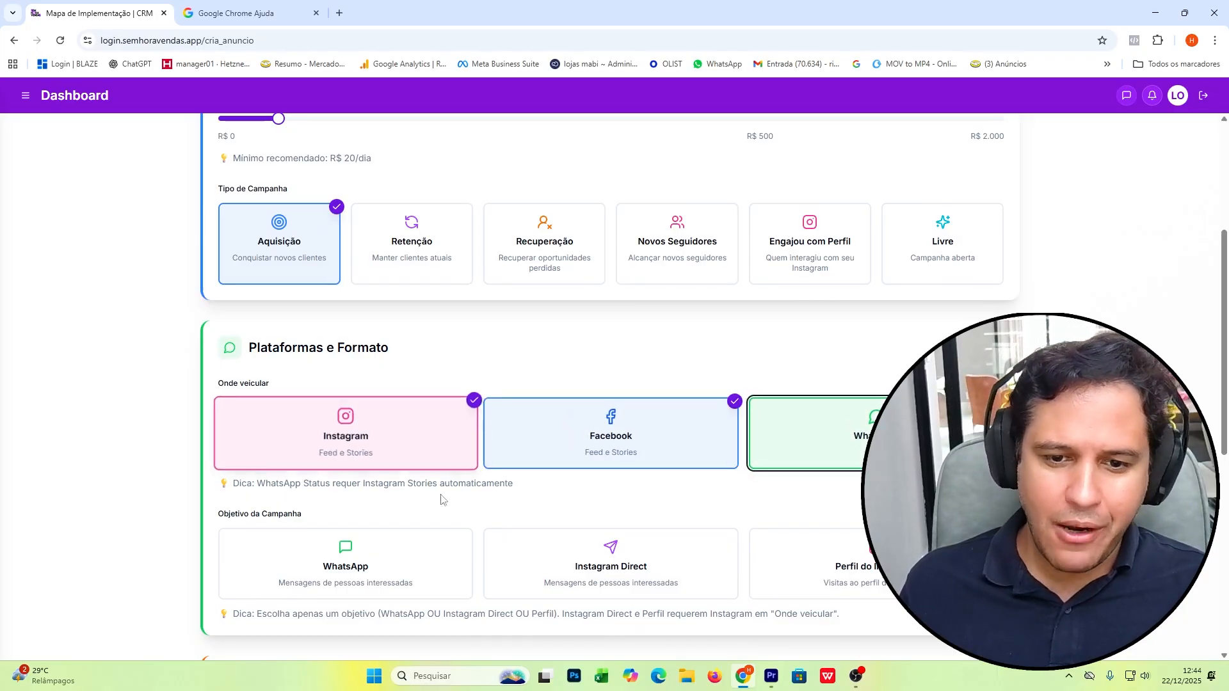
click(581, 444)
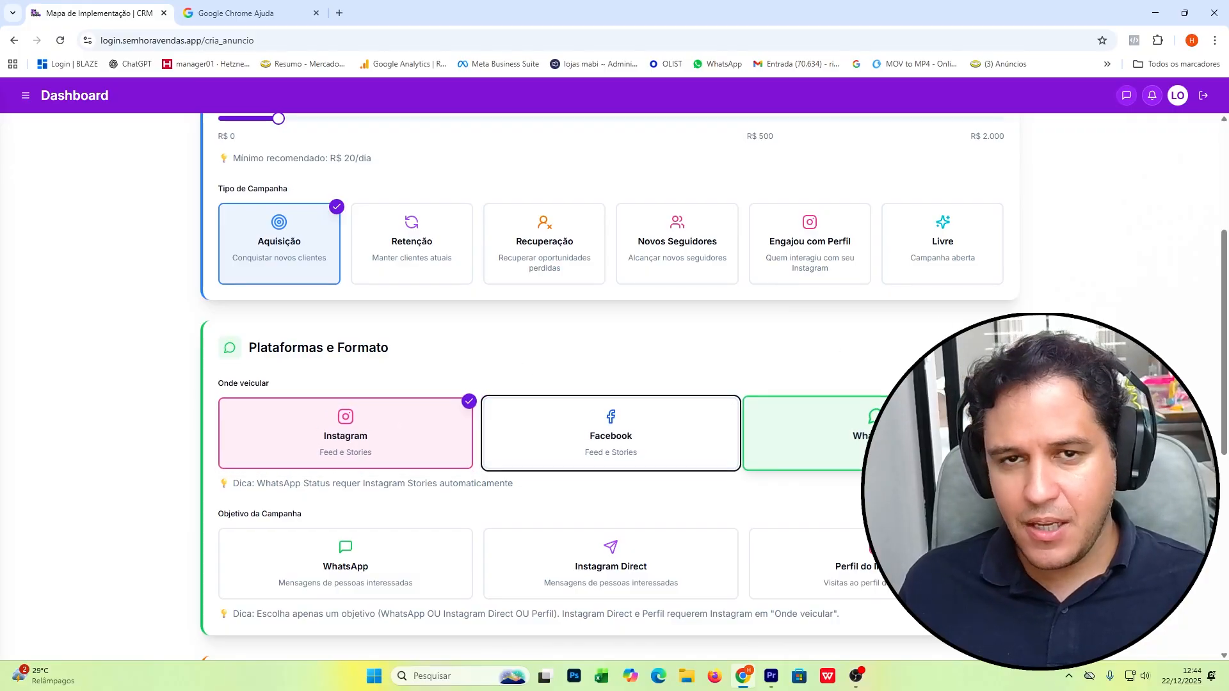
scroll(513, 321, down, 2)
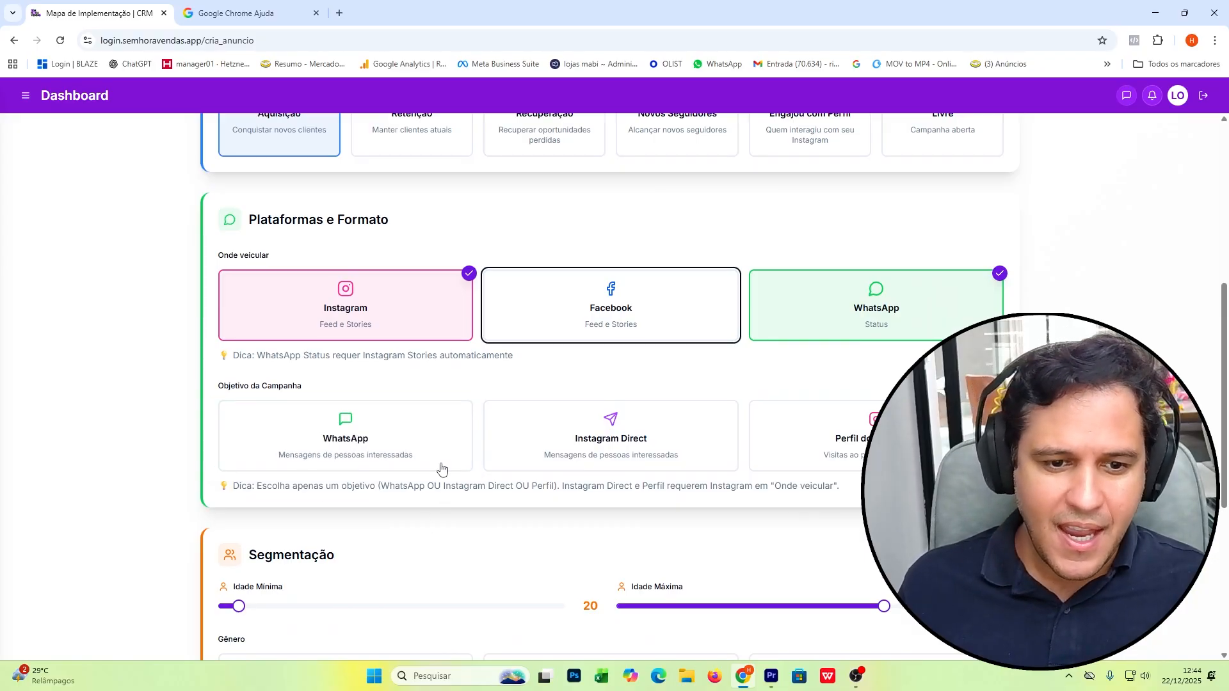
click(321, 437)
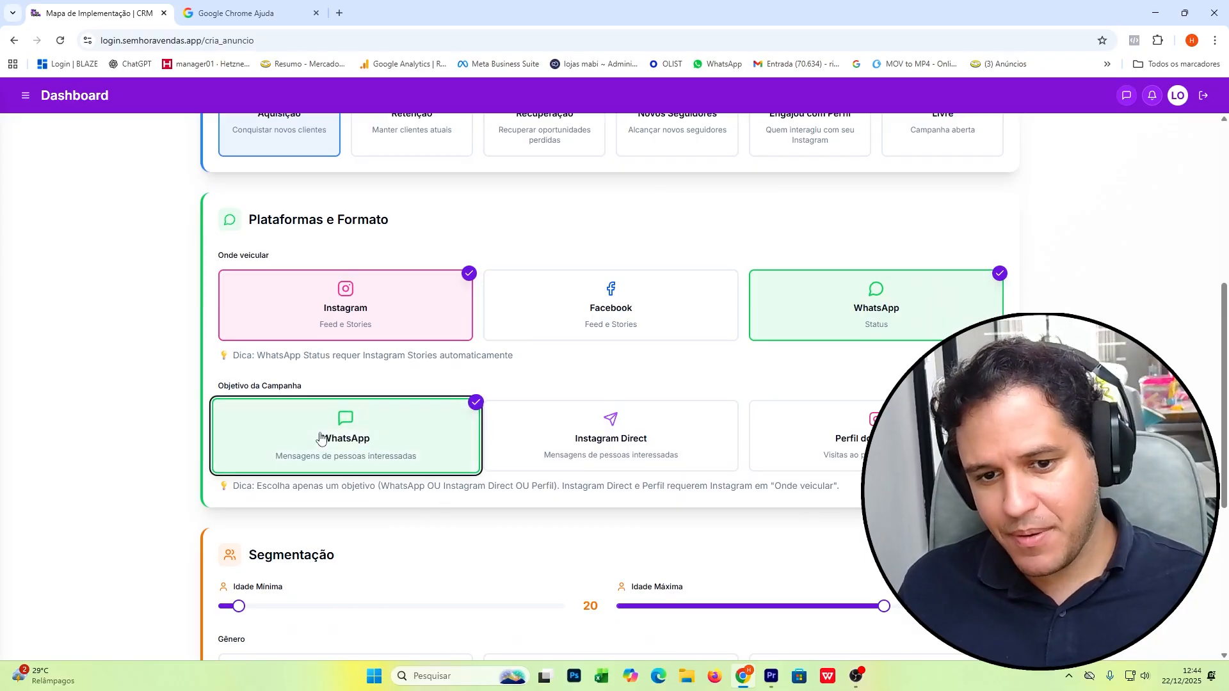
- Try Instagram Direct and Perfil do Instagram as the campaign objective, and reselect WhatsApp
click(550, 443)
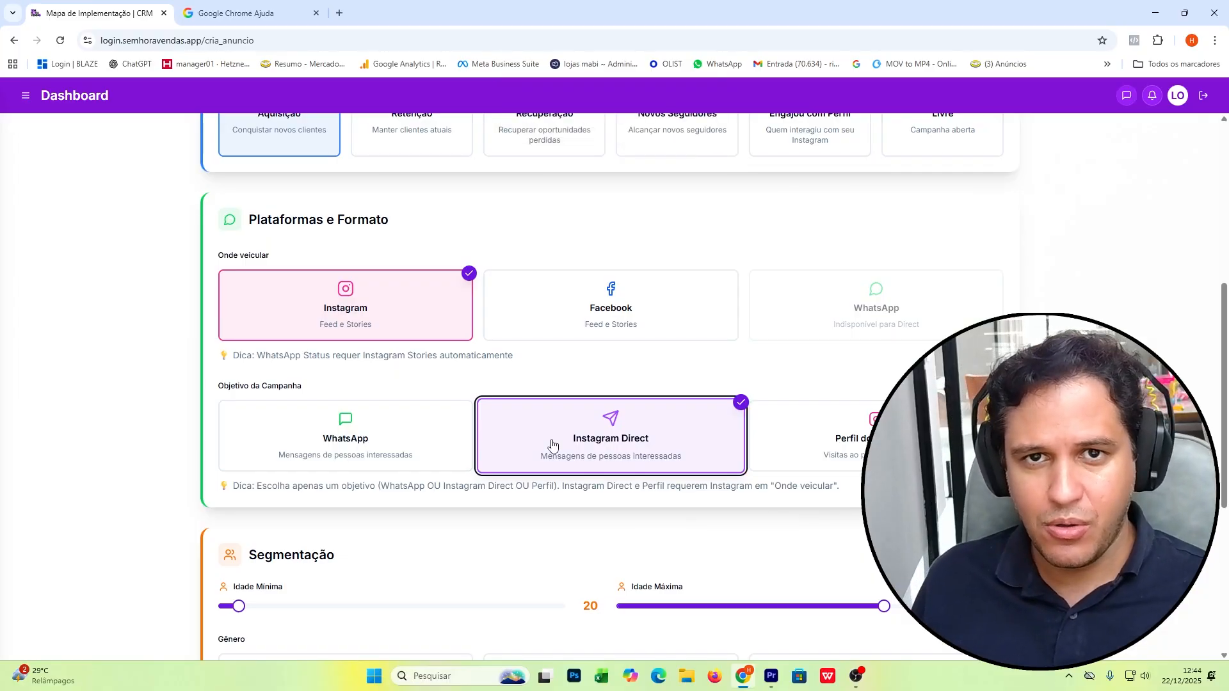
click(380, 429)
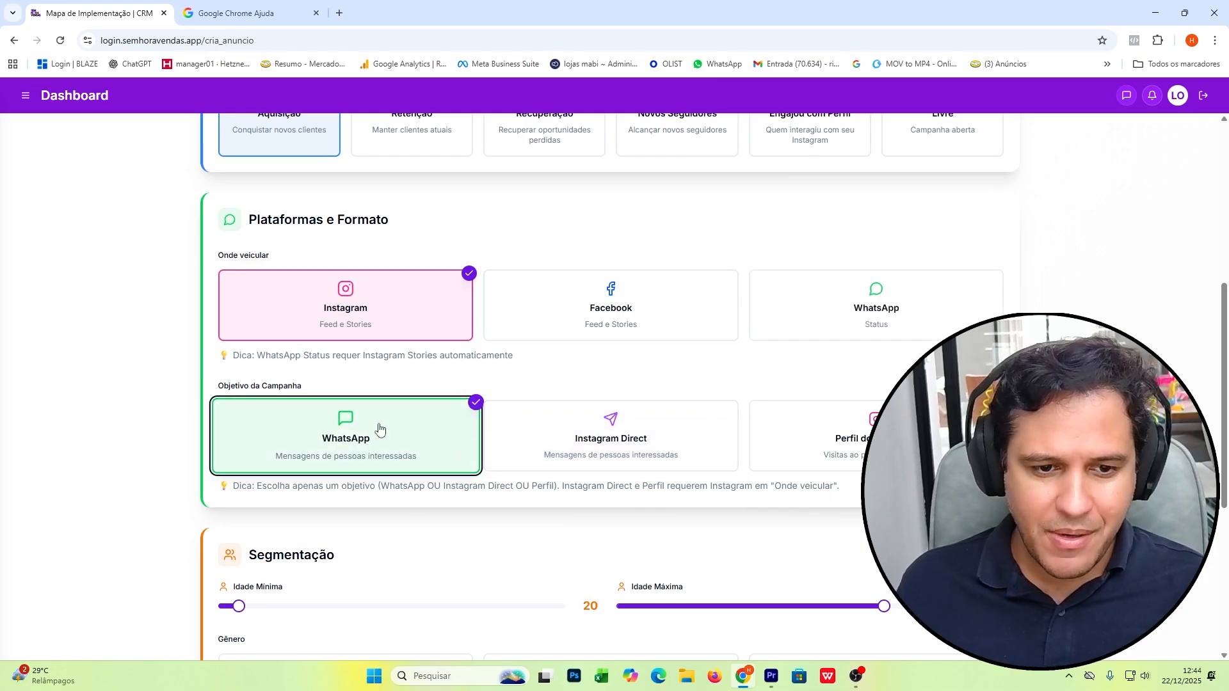
click(610, 420)
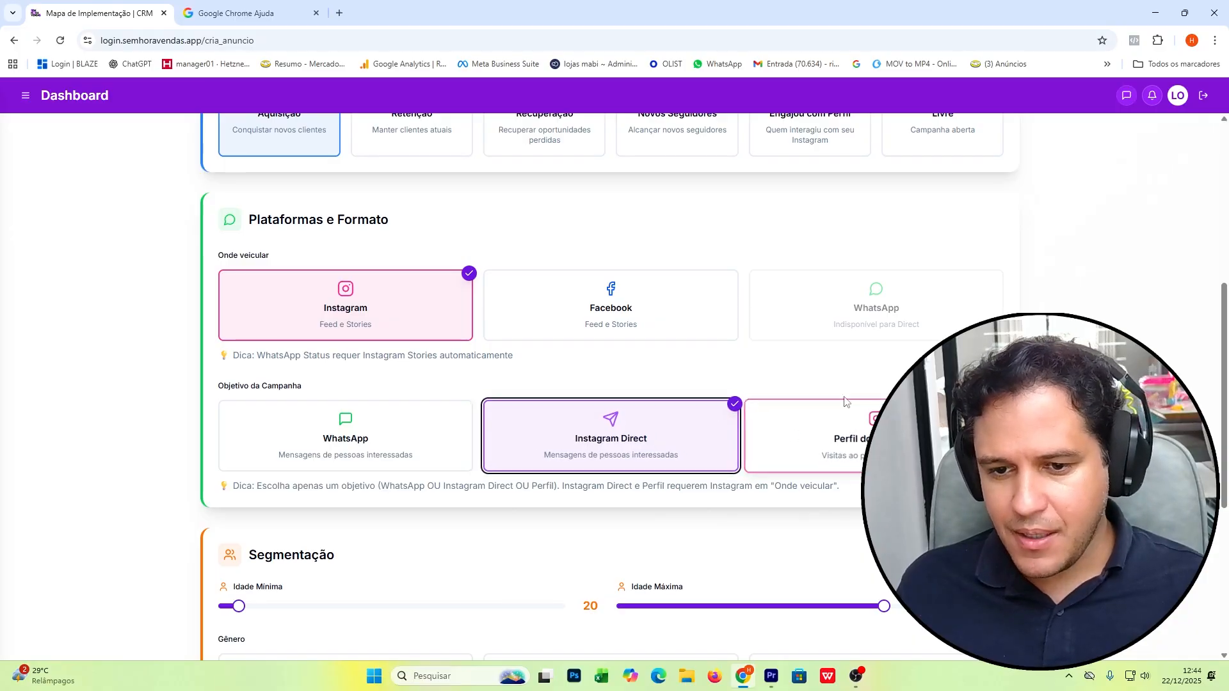
click(845, 436)
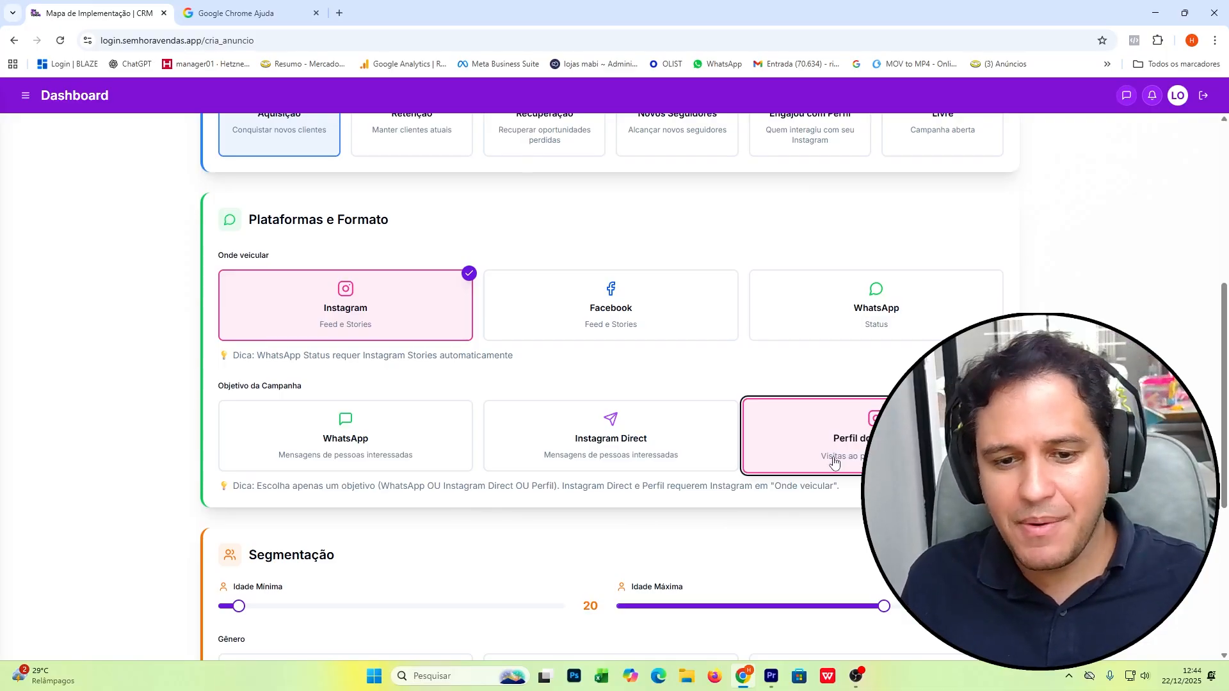
click(631, 438)
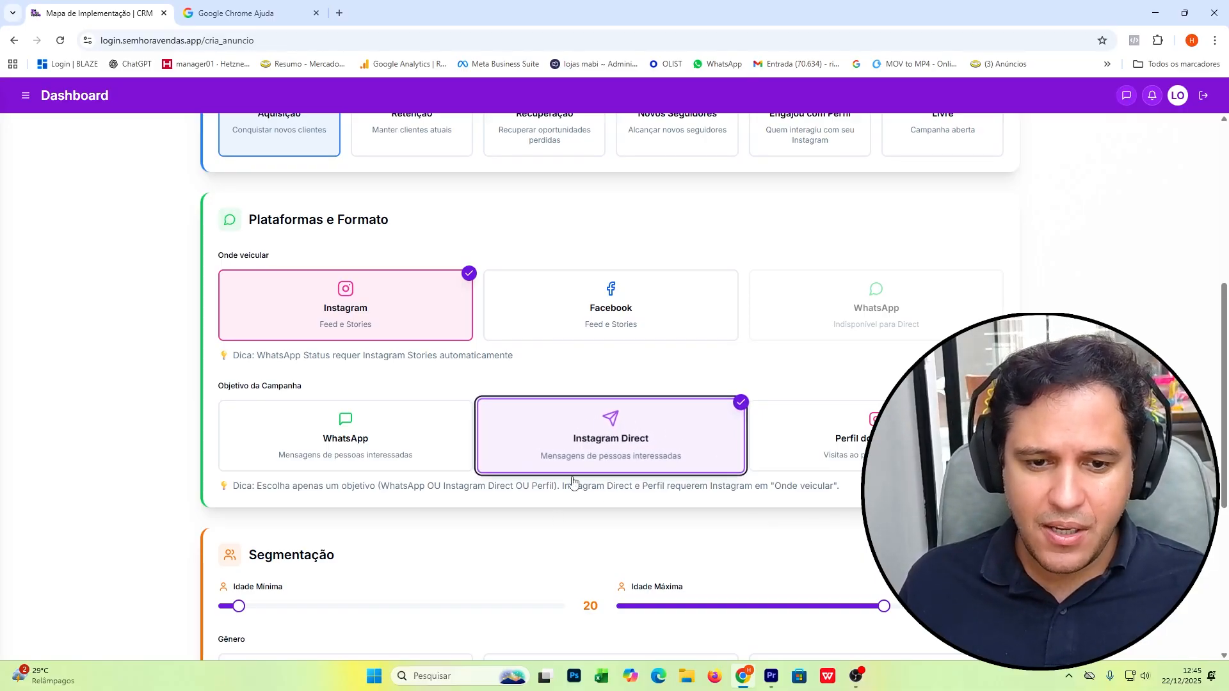
click(902, 435)
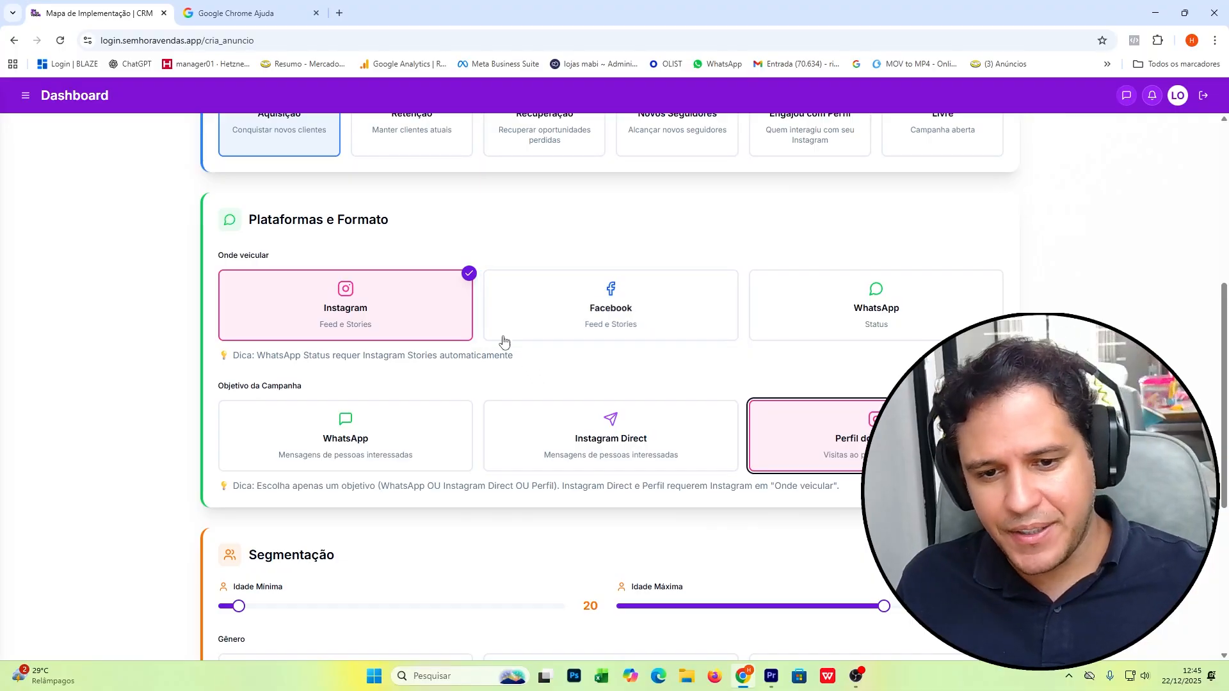
click(353, 427)
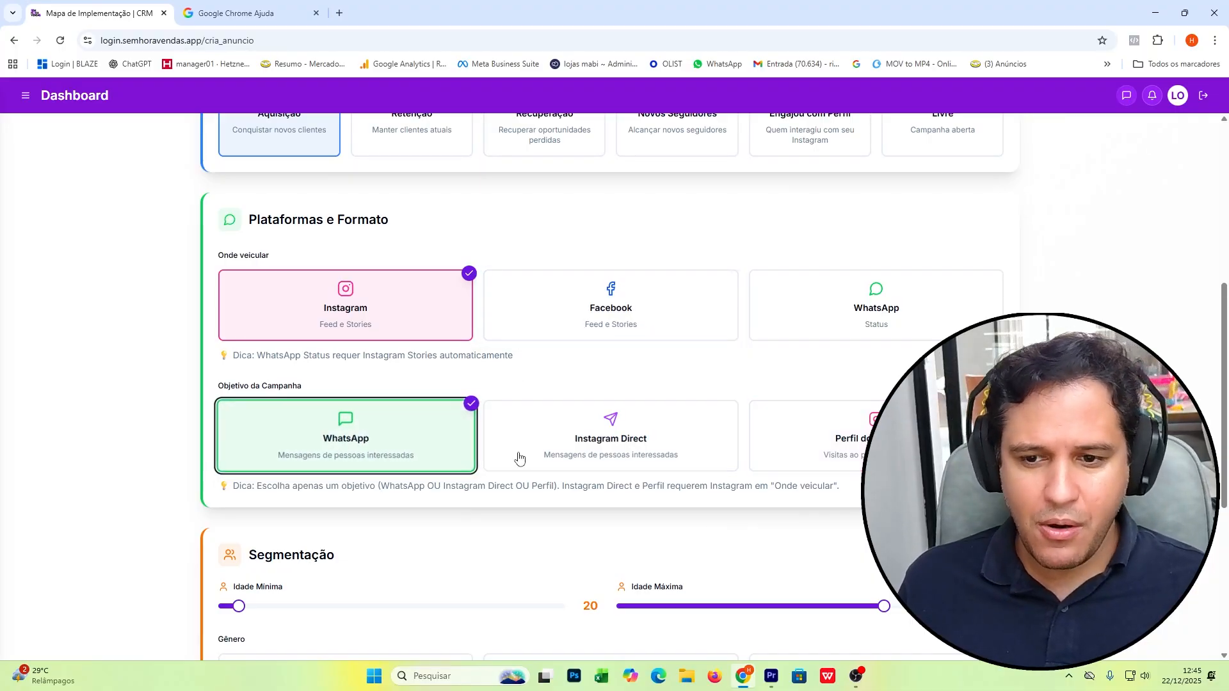
- Set the audience age range to 24 to 60 and the gender to Mulher
scroll(385, 346, down, 3)
drag(240, 414, 269, 424)
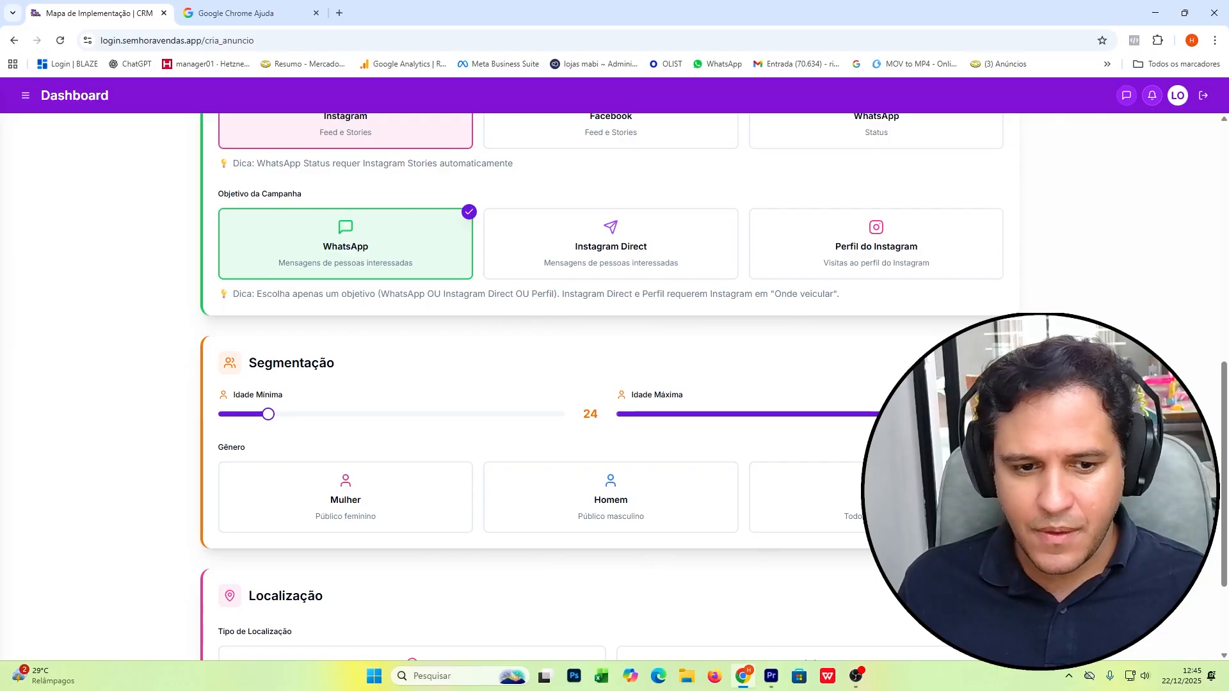
scroll(497, 302, down, 2)
scroll(359, 384, up, 1)
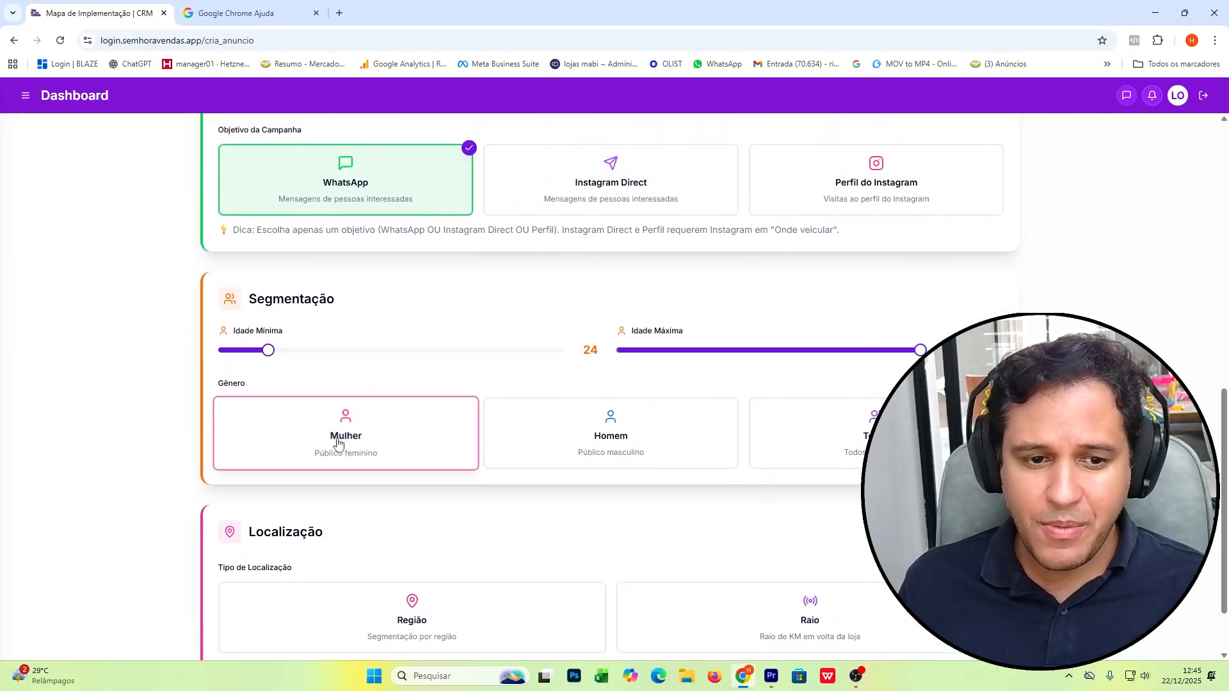
click(342, 442)
- Target the location by Raio around the store and shorten the campaign's reach radius
scroll(363, 431, down, 1)
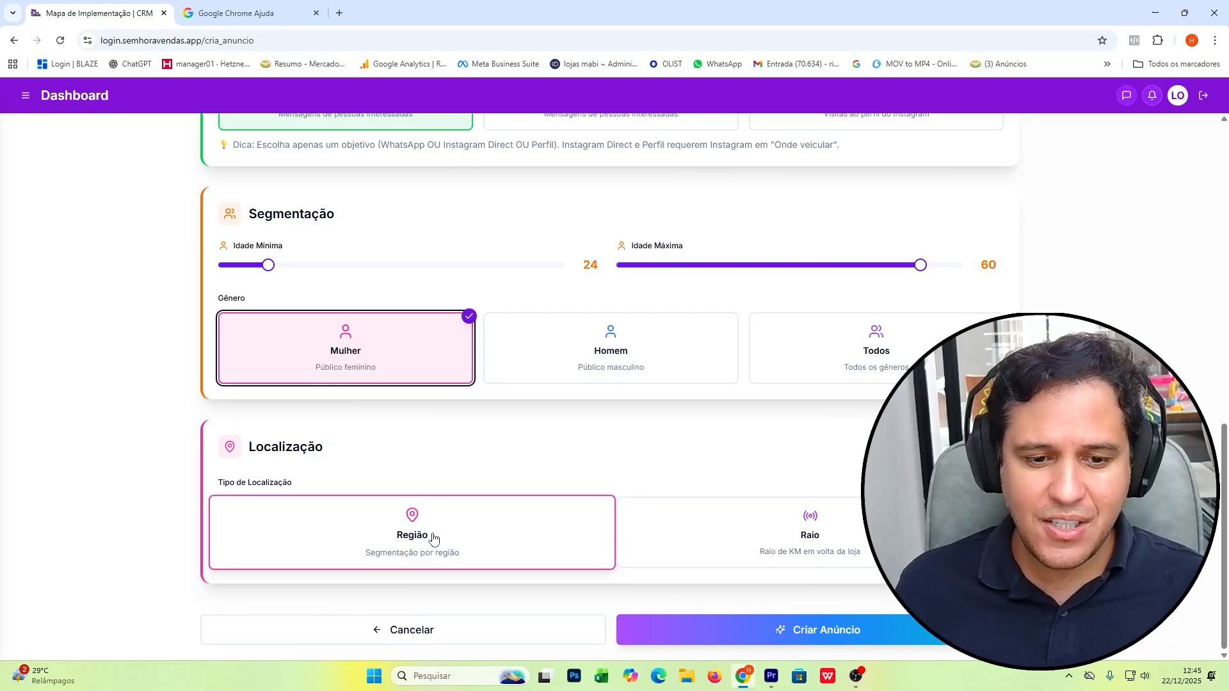
click(777, 531)
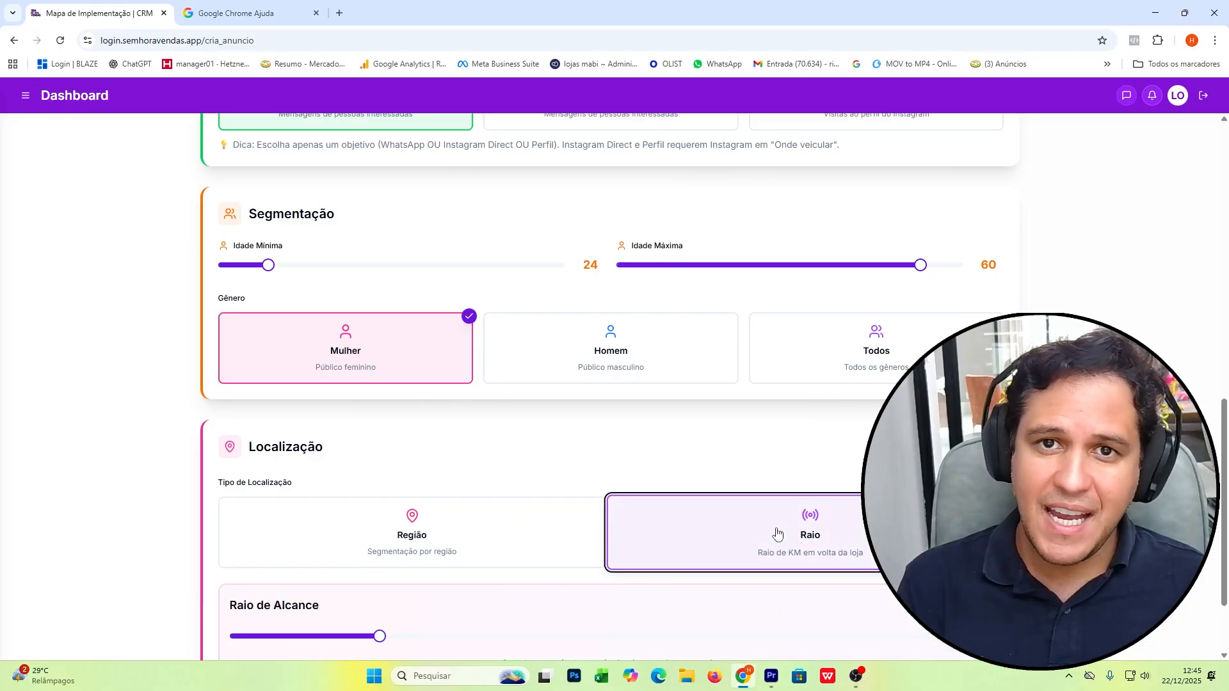
scroll(778, 532, down, 2)
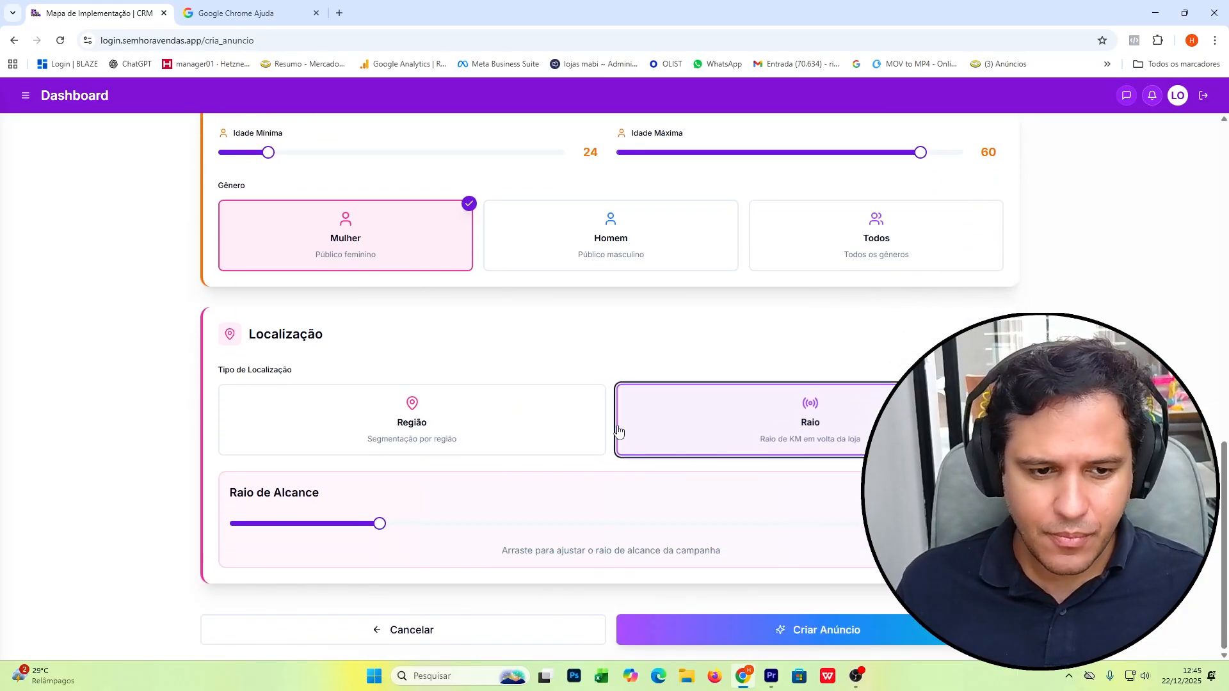
drag(379, 525, 265, 540)
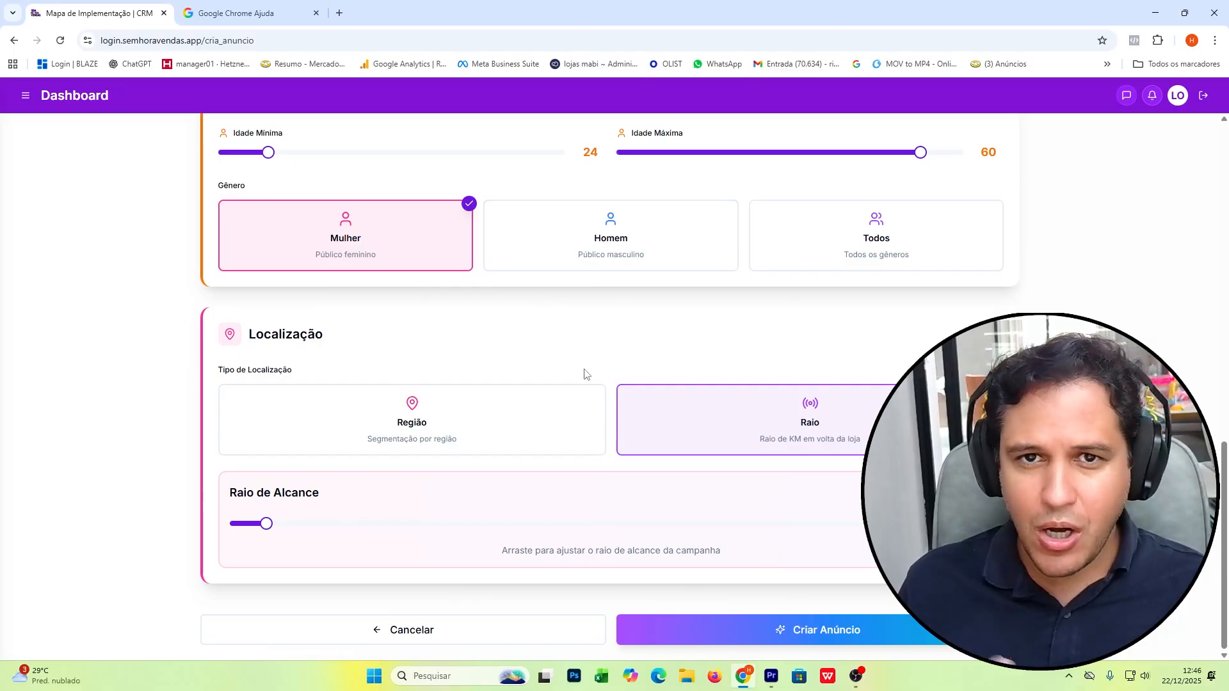
- Create the ad campaign with the configured settings and review its status notice on the creatives page
scroll(537, 363, up, 5)
scroll(538, 362, down, 5)
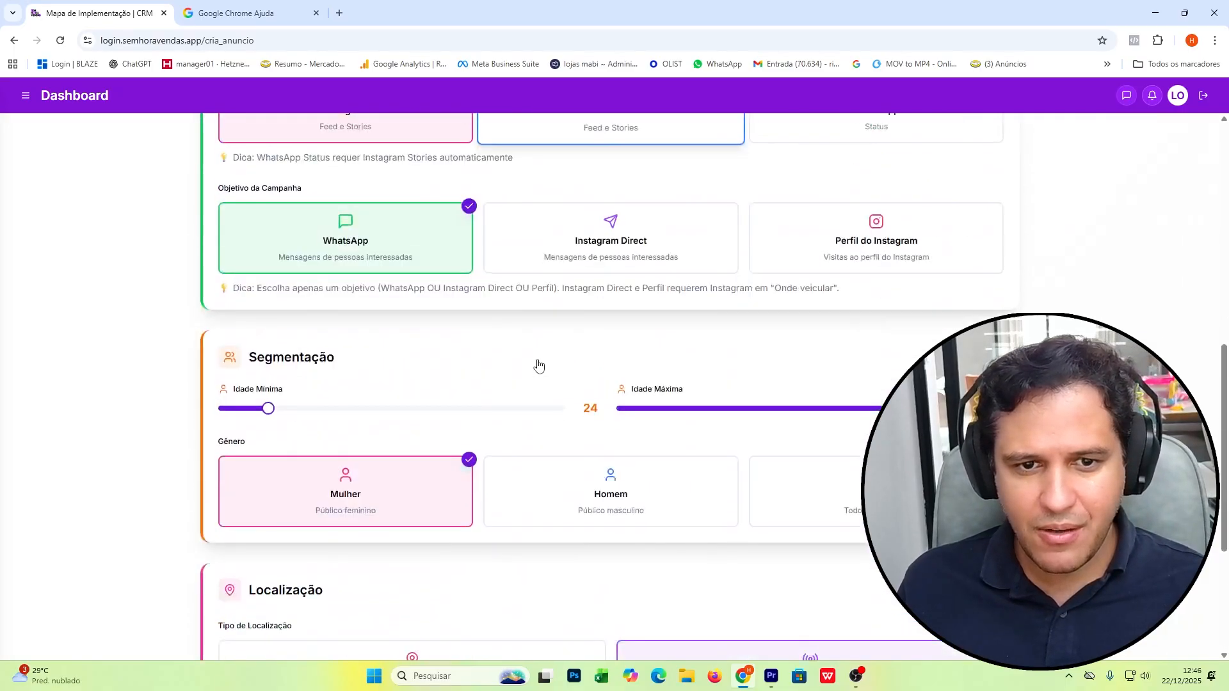
click(822, 626)
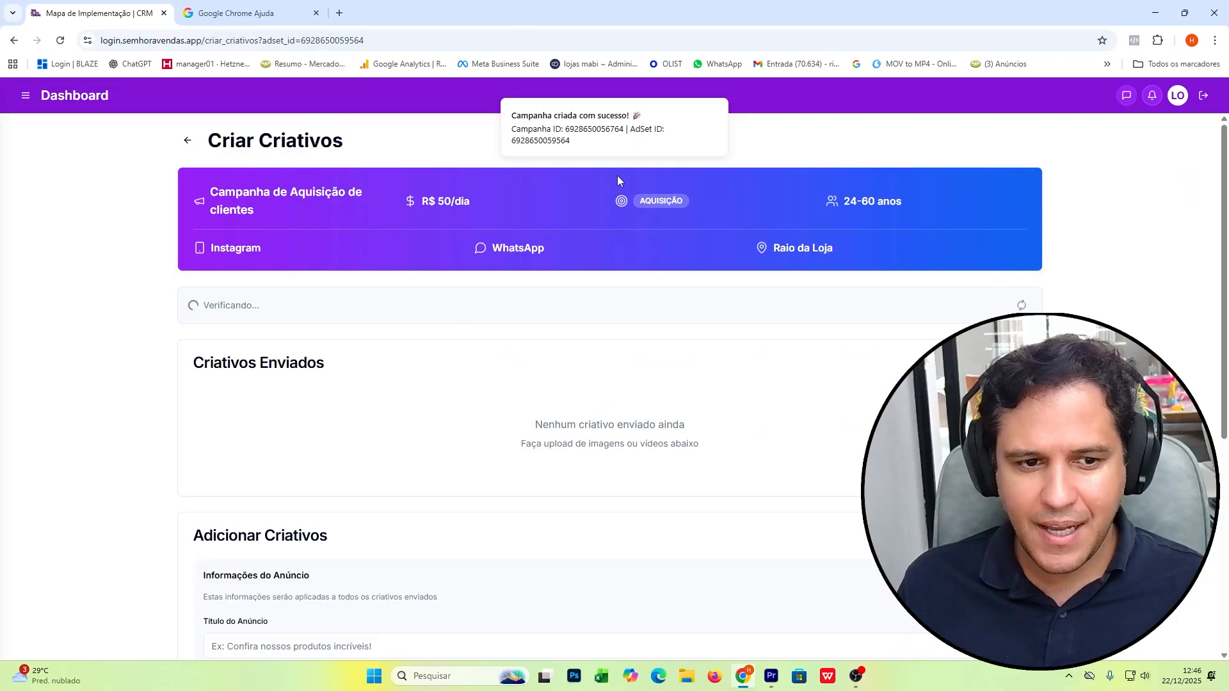
scroll(340, 221, down, 1)
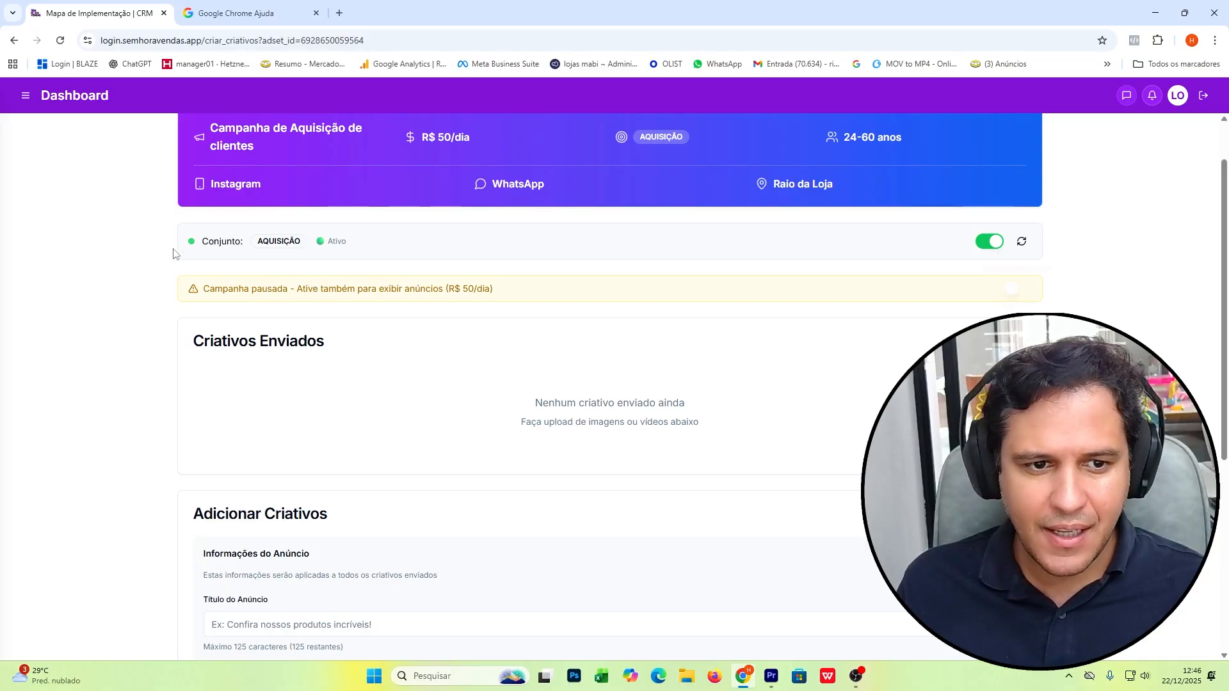
drag(237, 282, 520, 298)
click(520, 298)
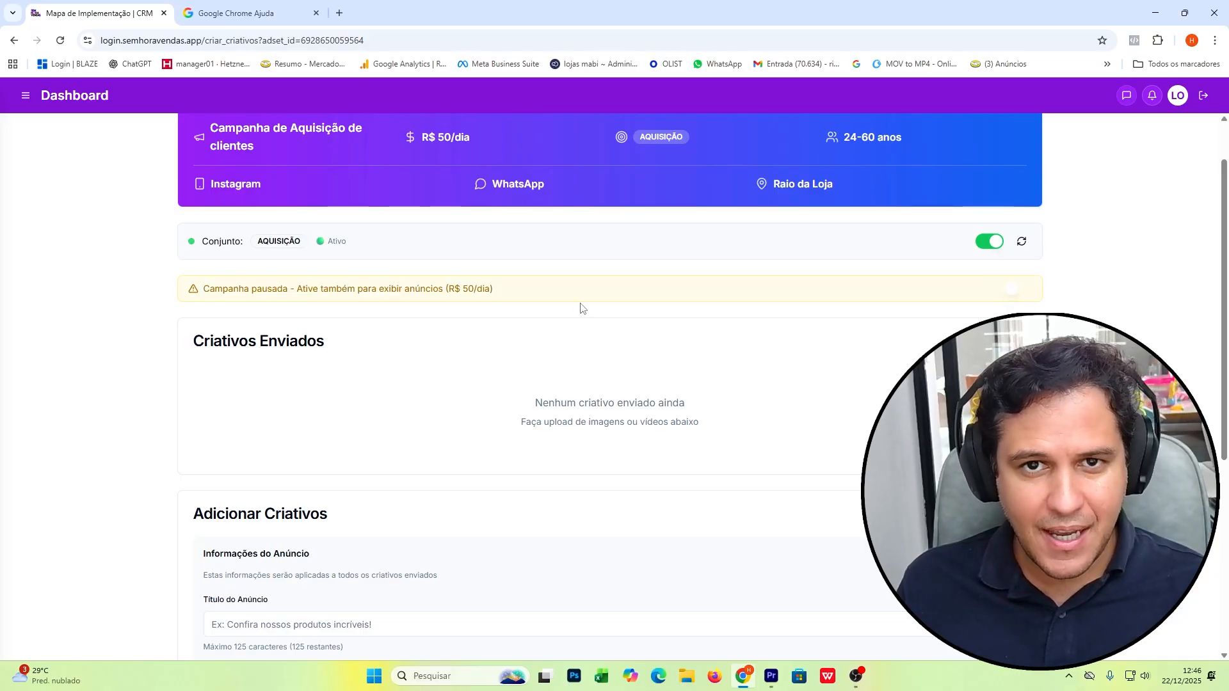
- Enter "oferta especial" as the ad title in the information for the new creatives
scroll(609, 248, down, 3)
scroll(610, 248, down, 2)
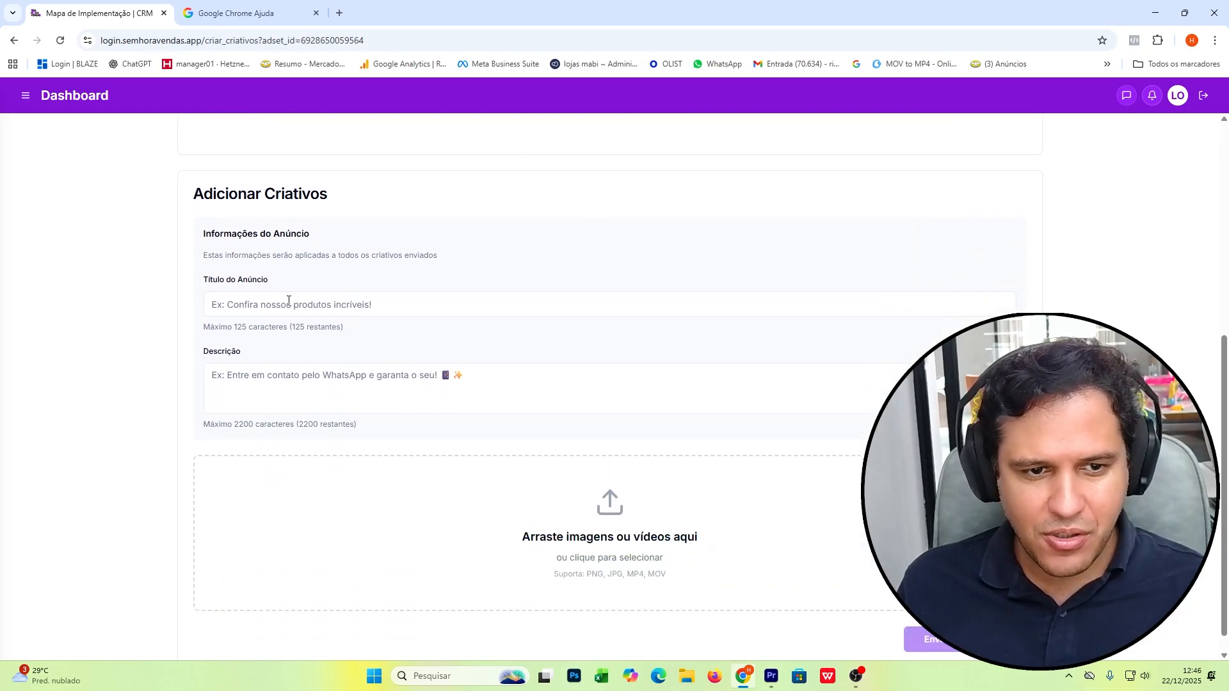
click(289, 300)
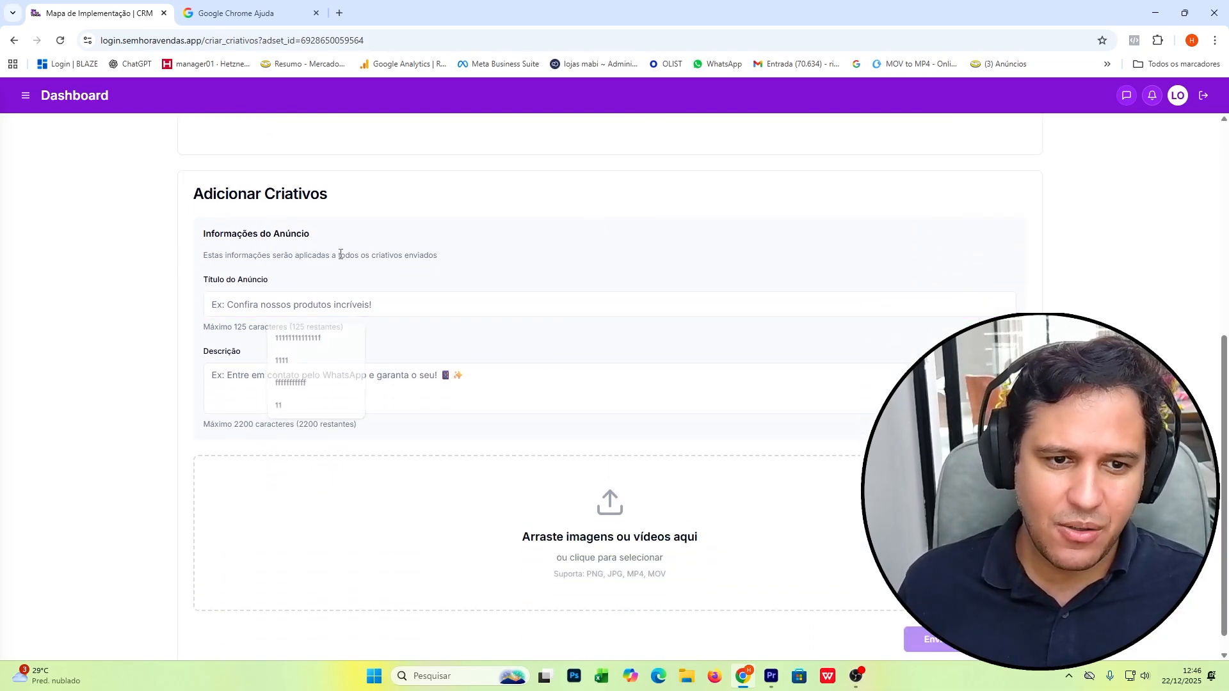
click(406, 394)
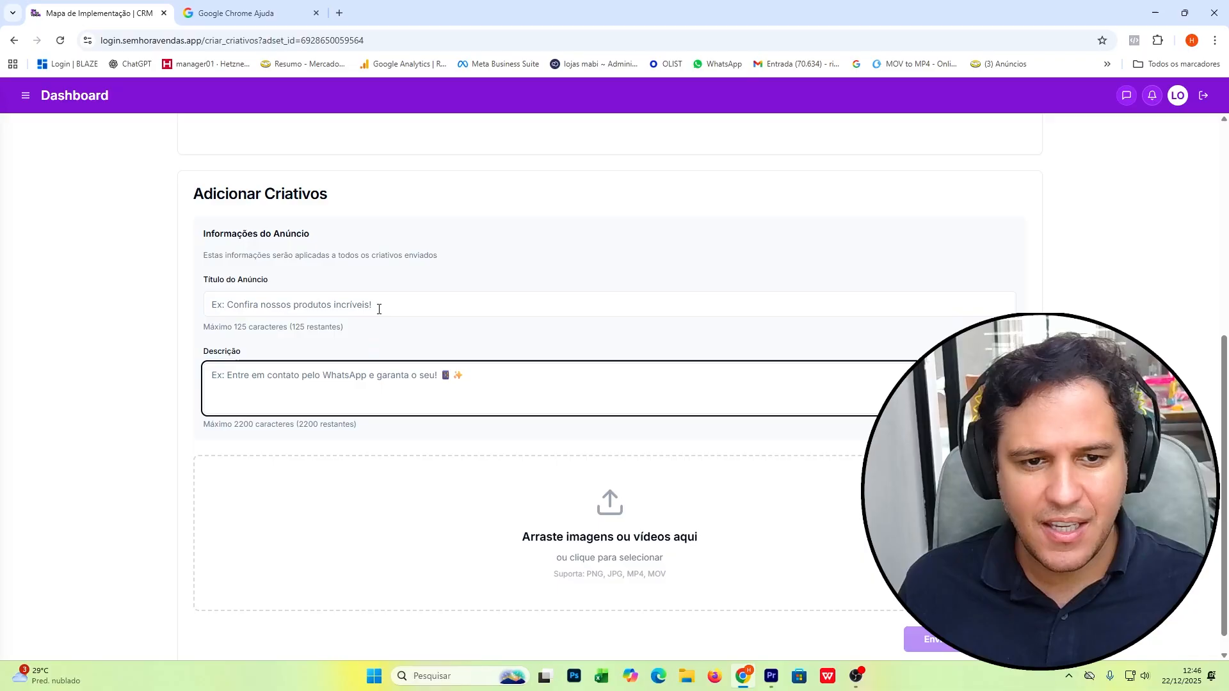
click(379, 306)
click(383, 374)
click(388, 300)
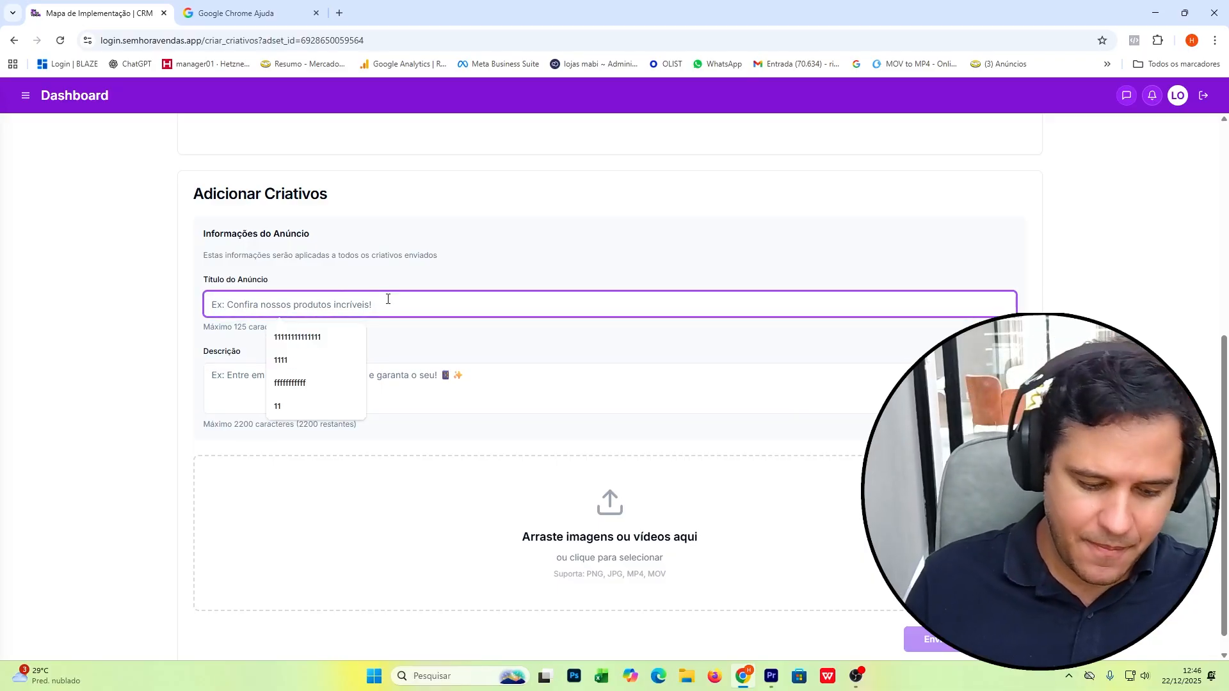
text(va)
key(BackSpace)
key(BackSpace)
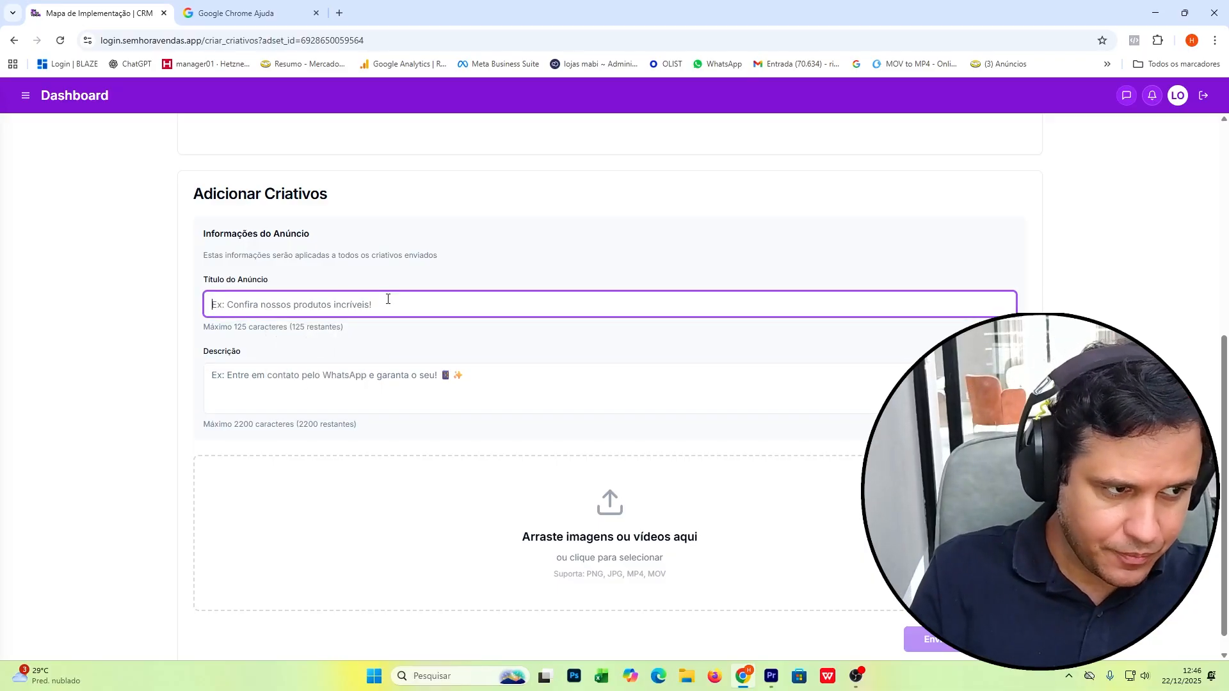
text(oferta especial)
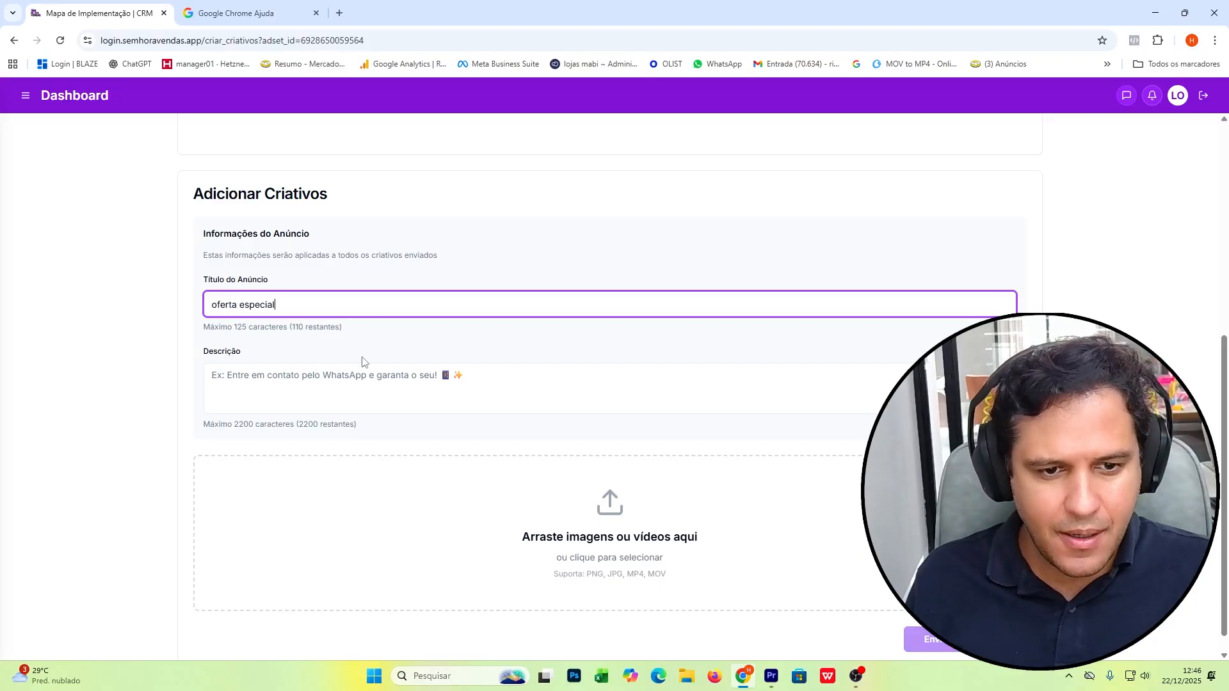
key(ctrl+a)
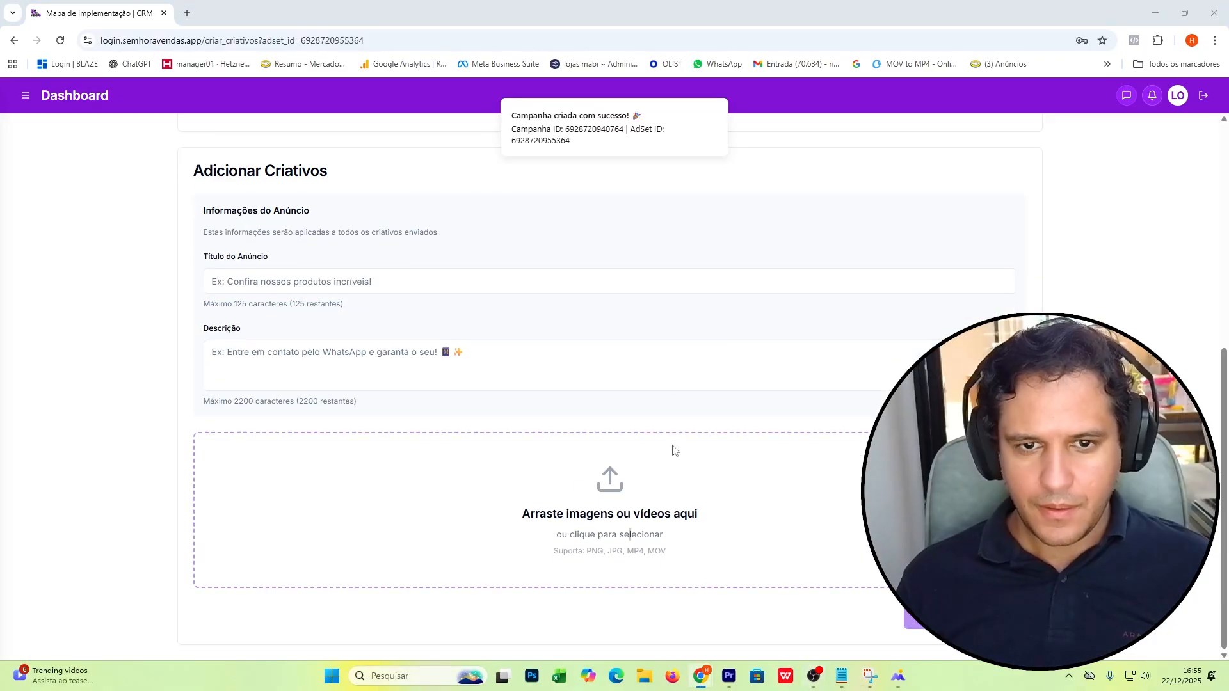
- Upload the videos 2 and 1 from the SEGUIDORES videos folder and submit them as the campaign's creatives
click(674, 450)
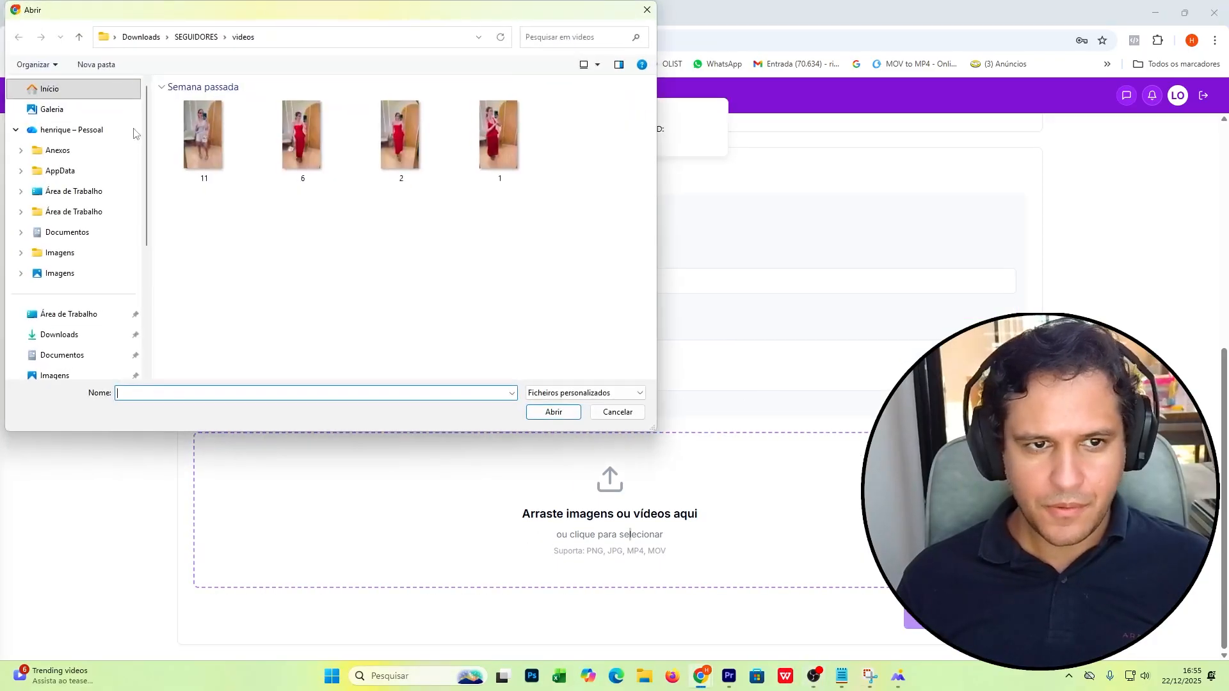
scroll(67, 244, down, 3)
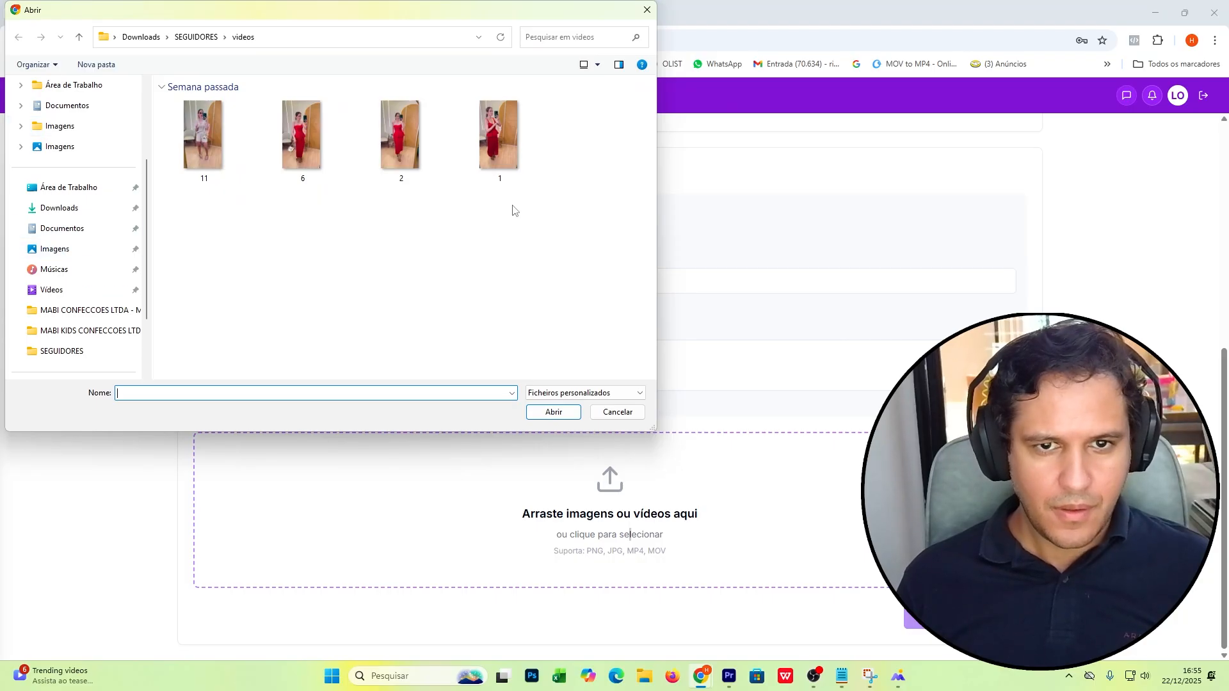
drag(512, 209, 428, 149)
click(553, 411)
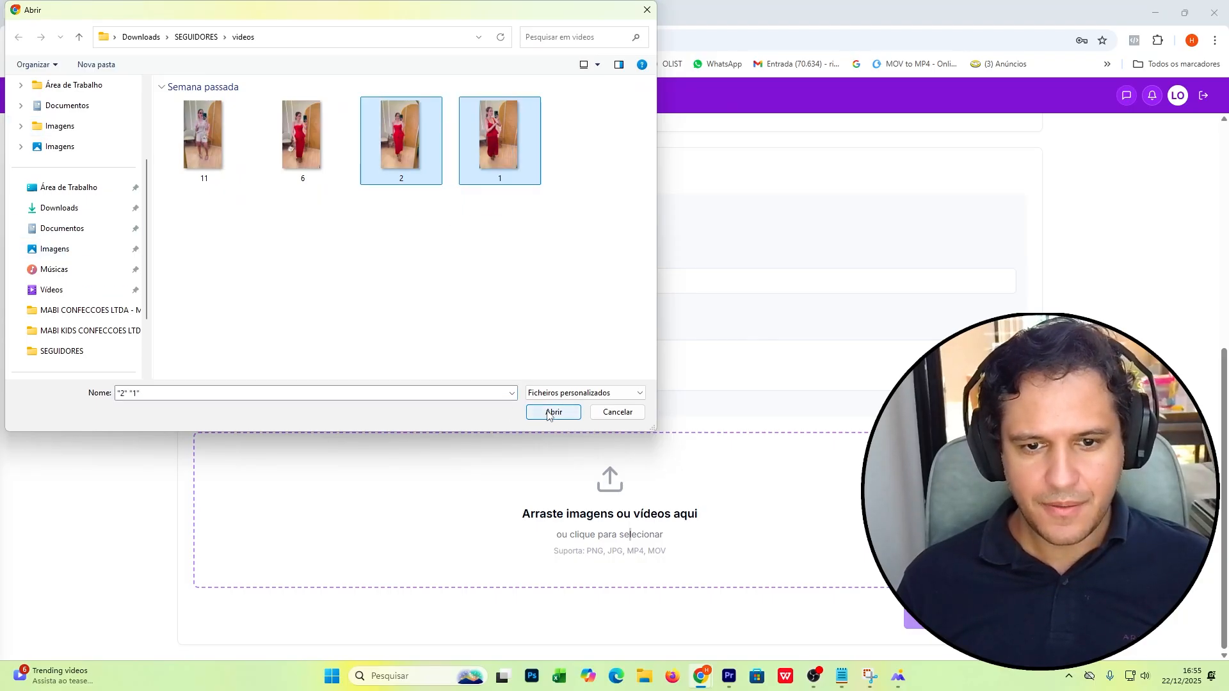
scroll(608, 385, down, 4)
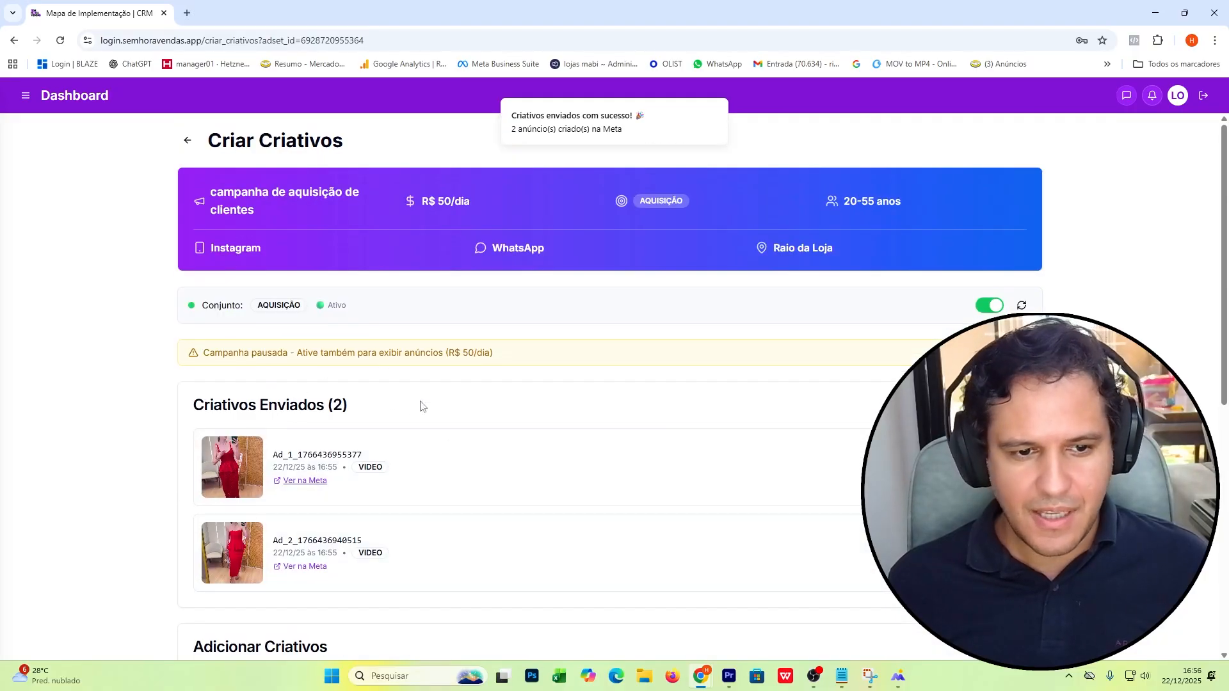
- Activate the paused acquisition campaign and return to the Meta Ads campaign list
scroll(497, 527, down, 1)
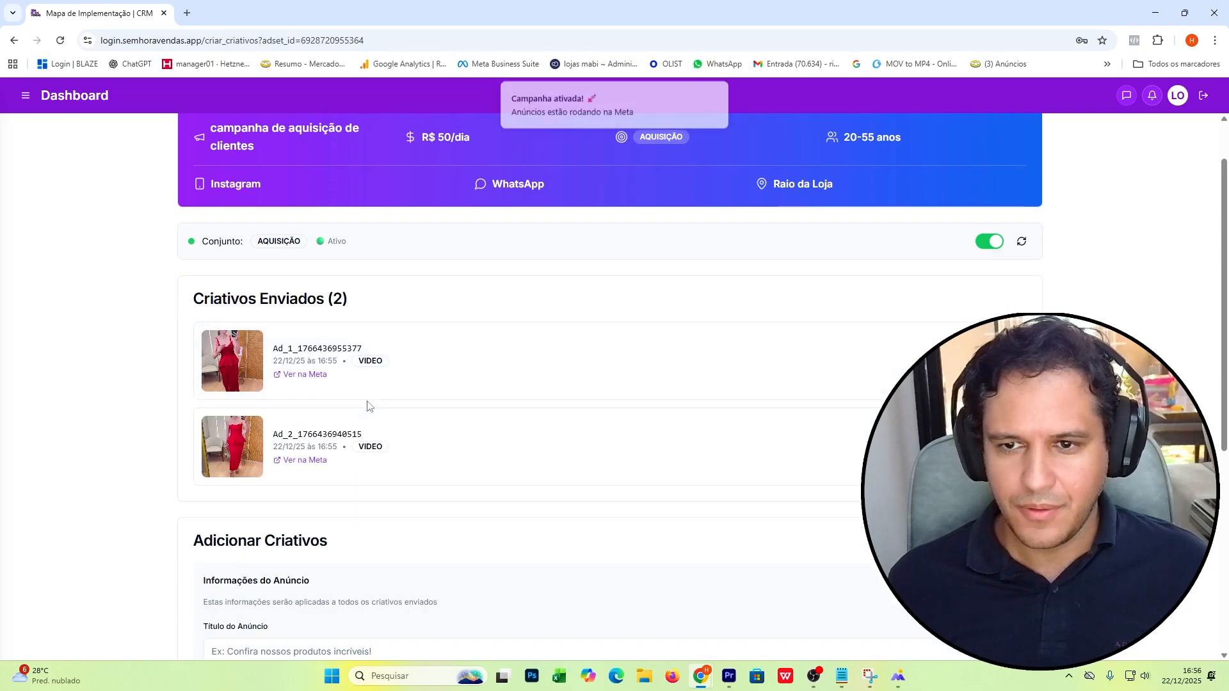
scroll(345, 167, up, 1)
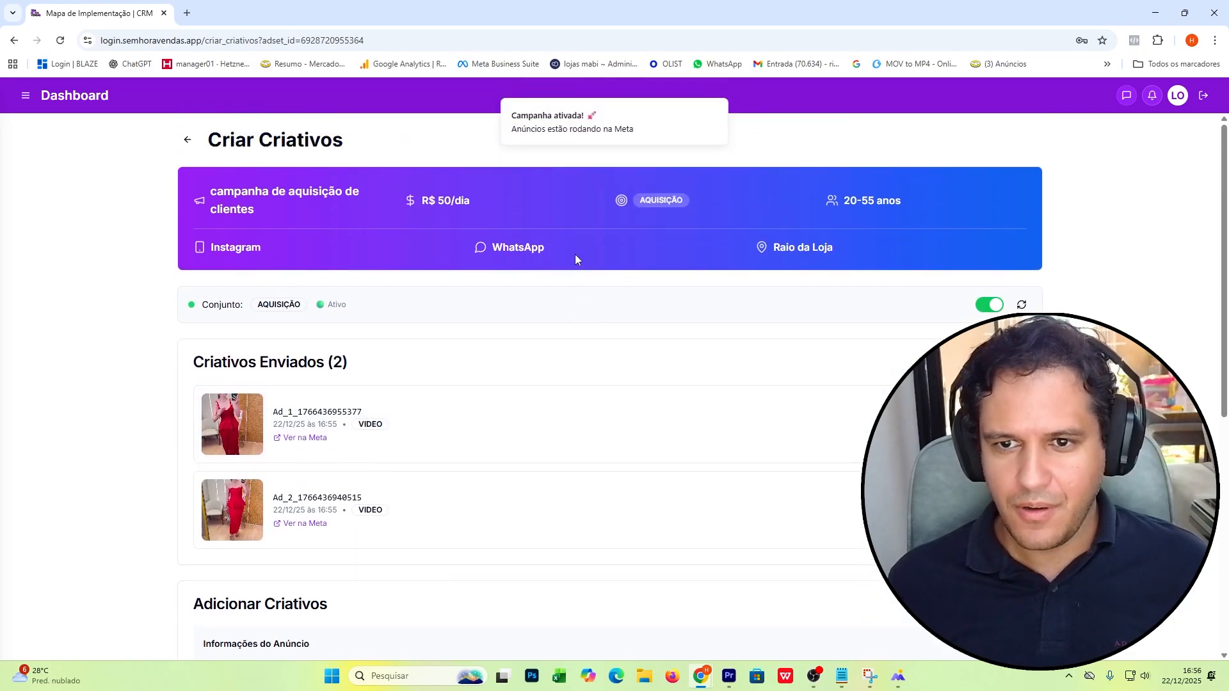
click(186, 142)
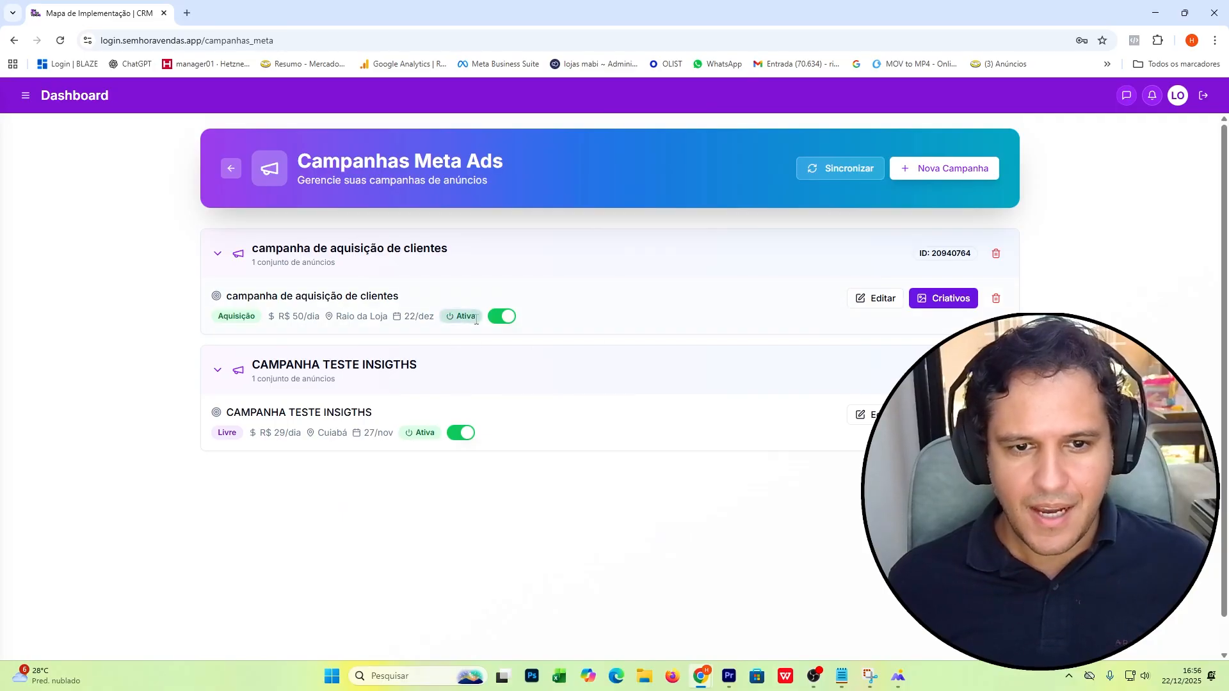
click(503, 317)
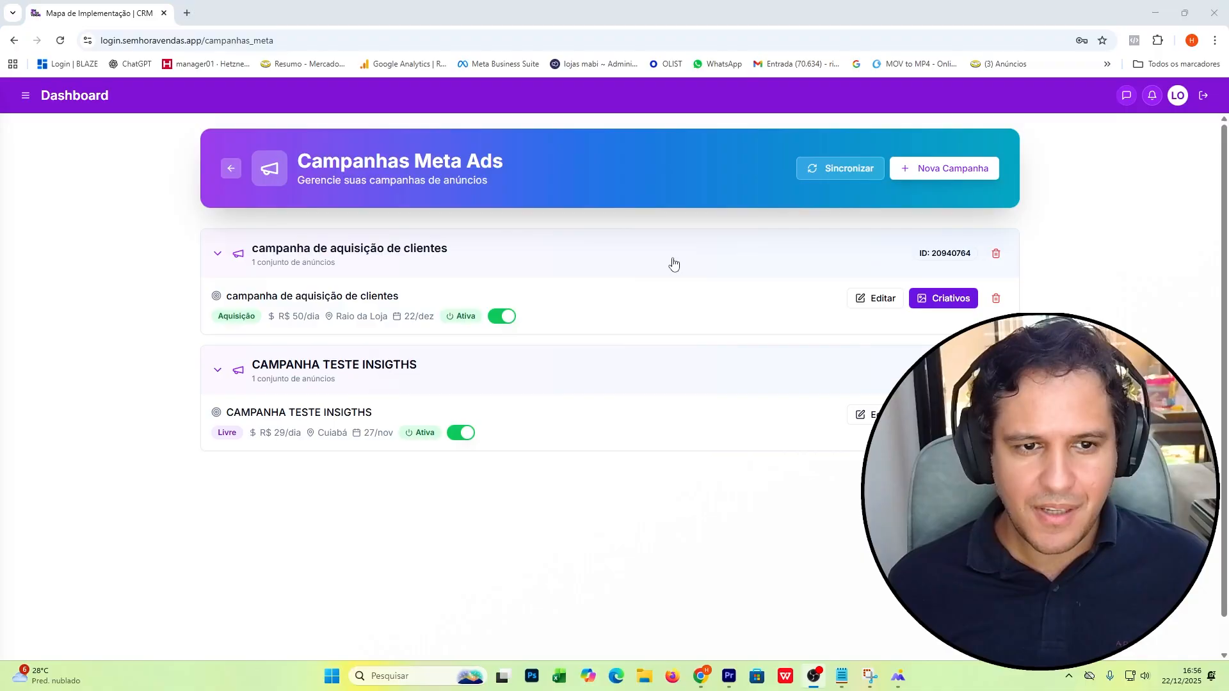
- Switch to WPS Photos to consult the ad budget table for acquisition and retention, and return to the CRM
key(alt+Tab)
key(alt+Tab)
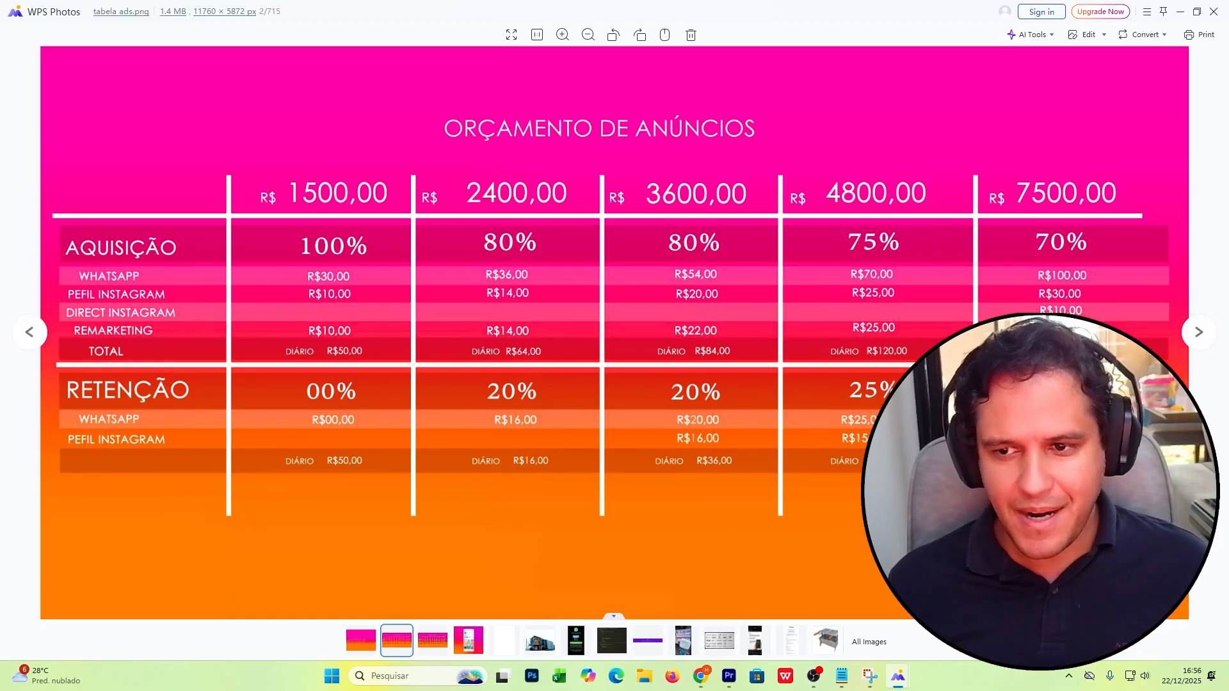
key(alt+Tab)
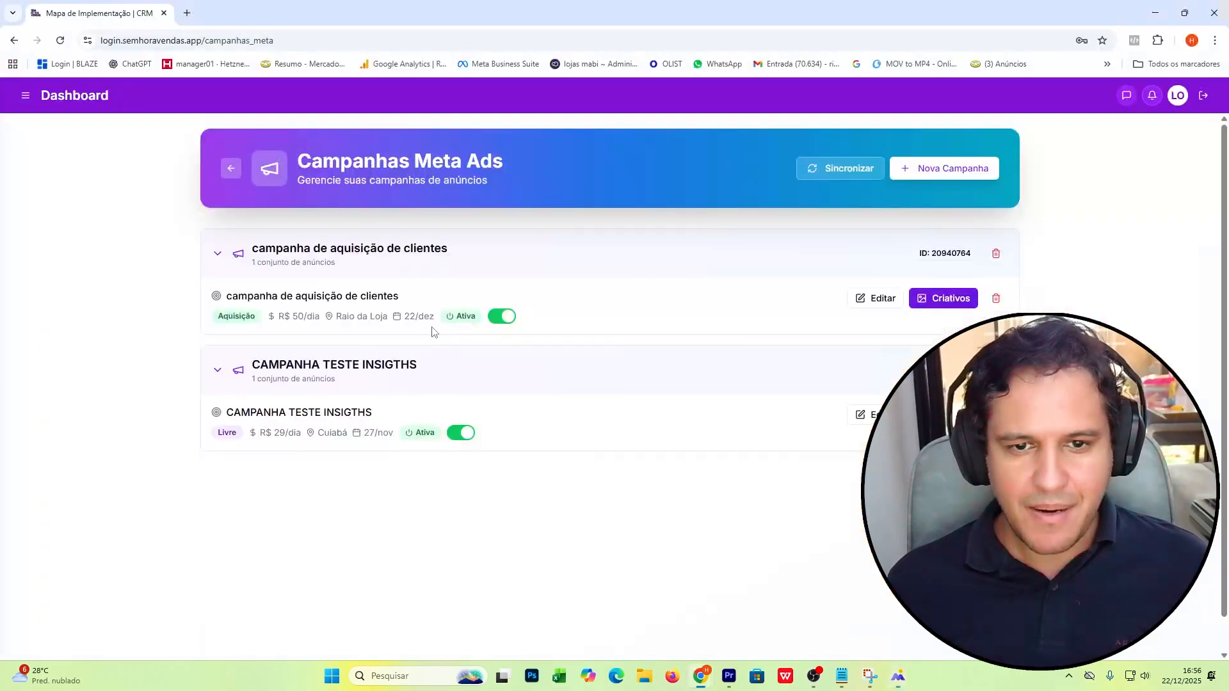
- Open a blank form for a new ad campaign
click(945, 174)
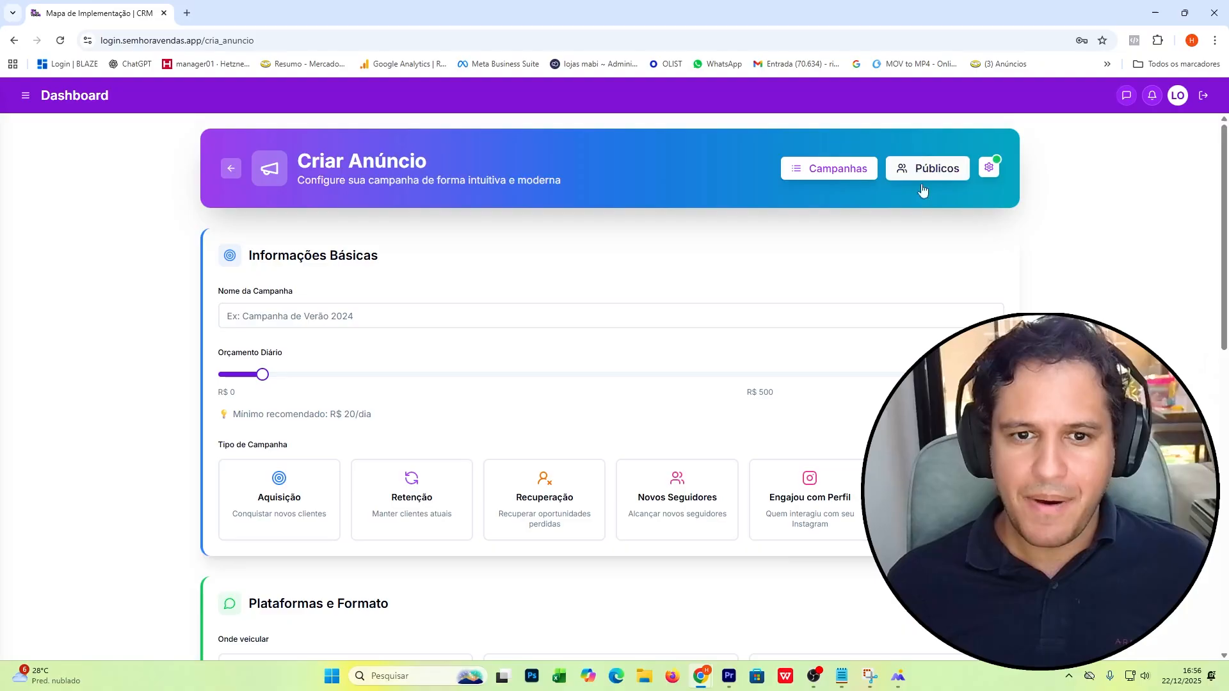
- Name the new campaign "campanha remarketing aquisição"
click(514, 318)
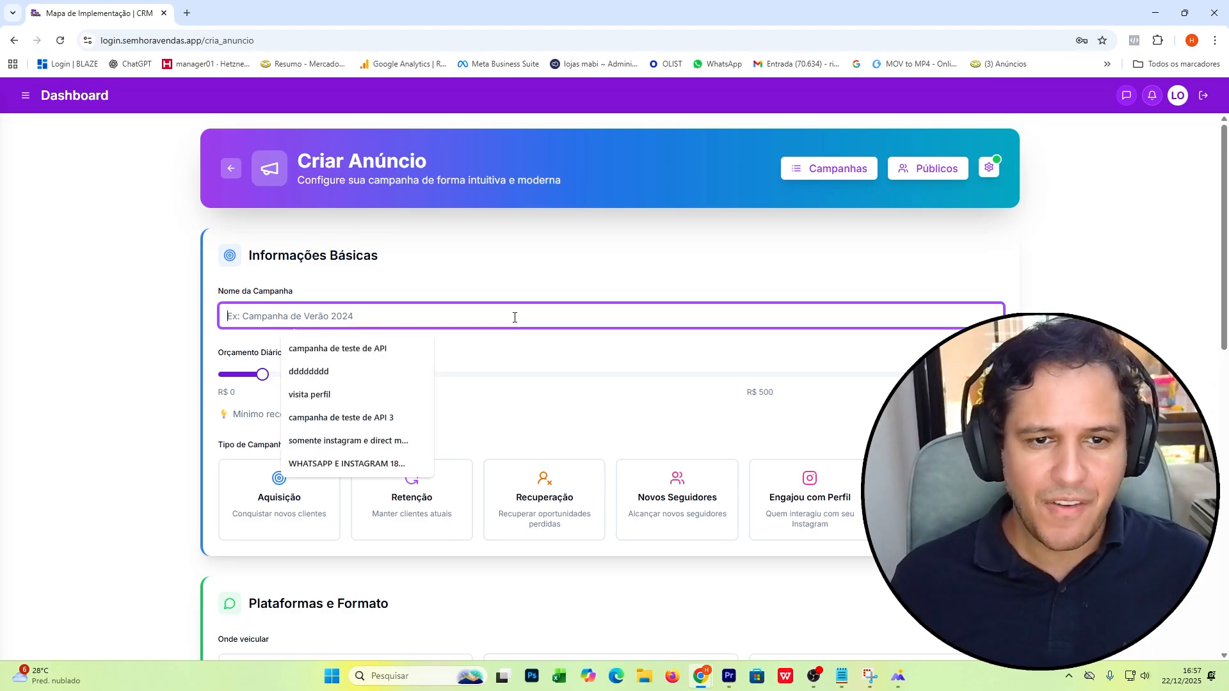
text(camp)
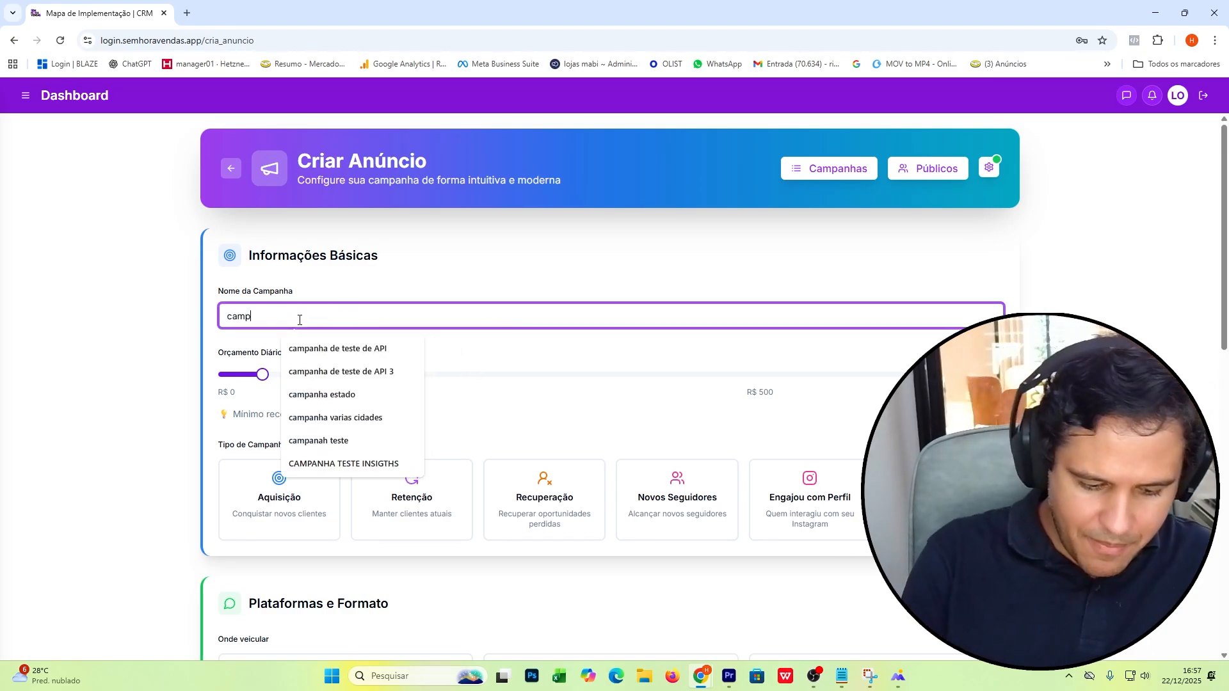
text(anha remarketing )
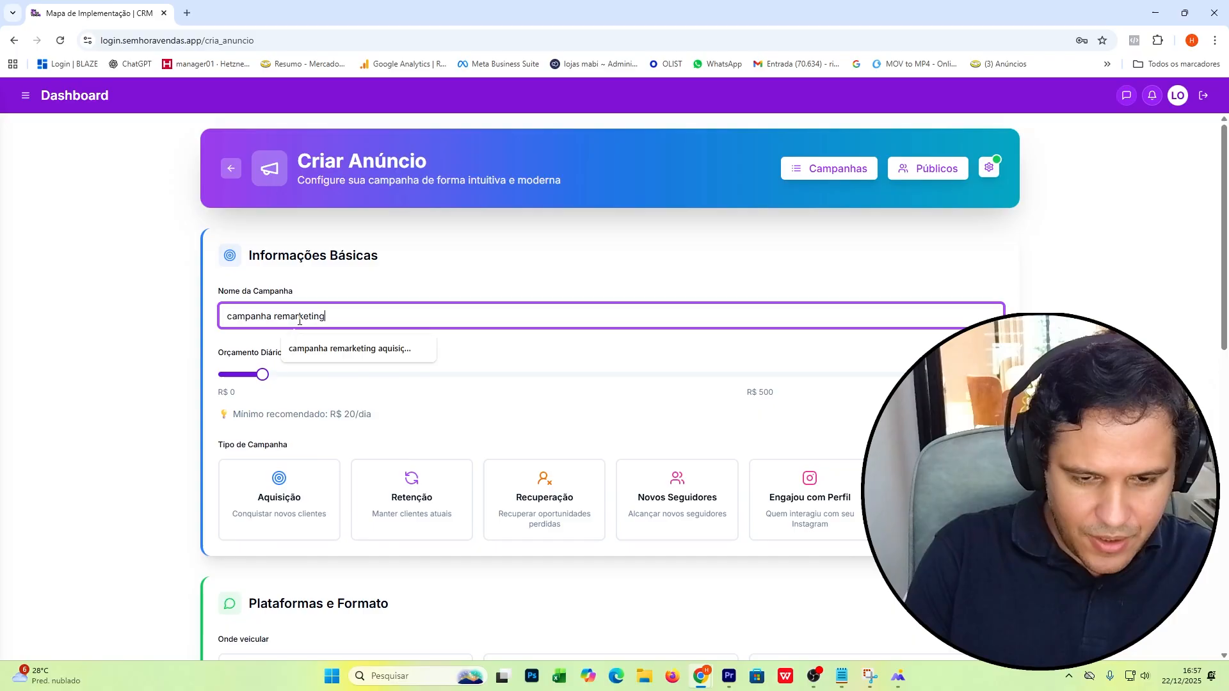
text(vendas)
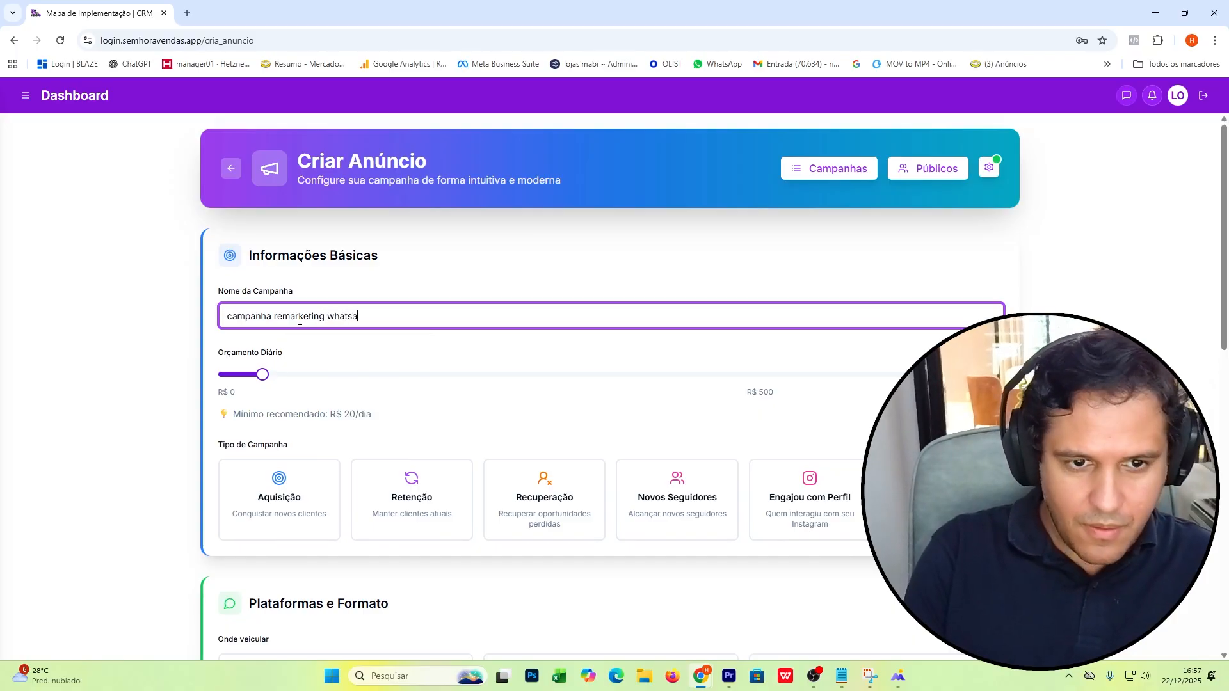
key(BackSpace)
key(BackSpace)
key(BackSpace)
key(BackSpace)
key(BackSpace)
key(BackSpace)
text(aquisição)
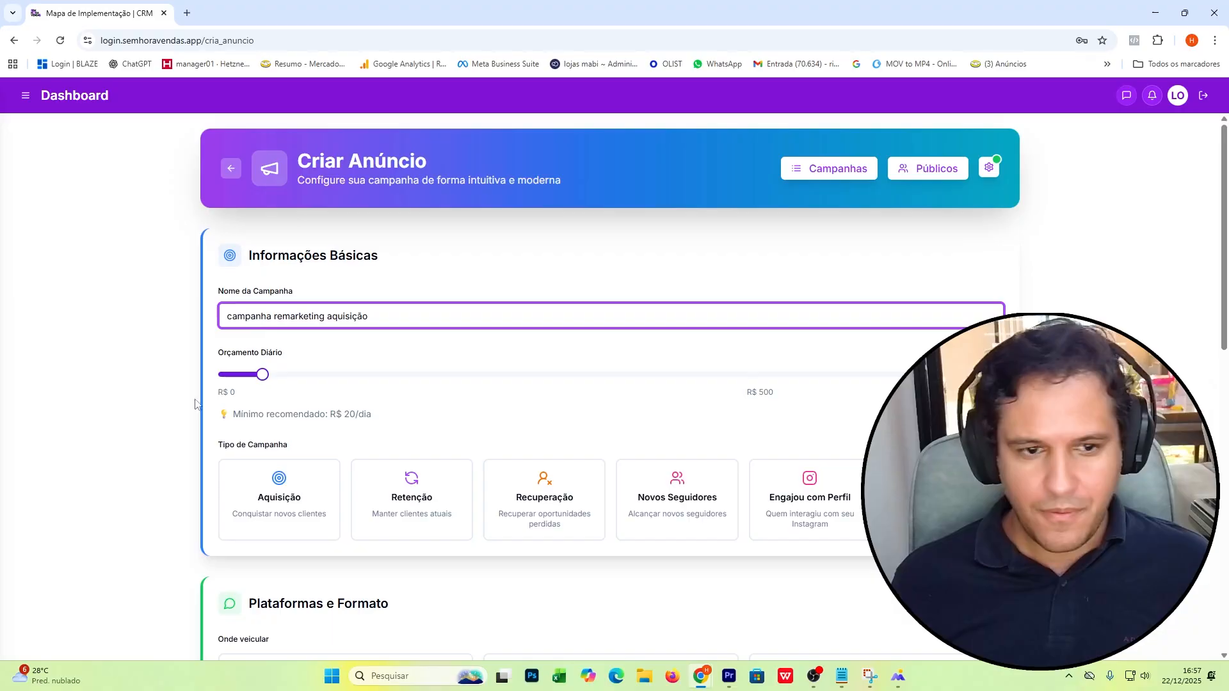
- Consult the ad budget table in WPS Photos and set the campaign's daily budget to R$ 10 in the CRM
key(alt+Tab)
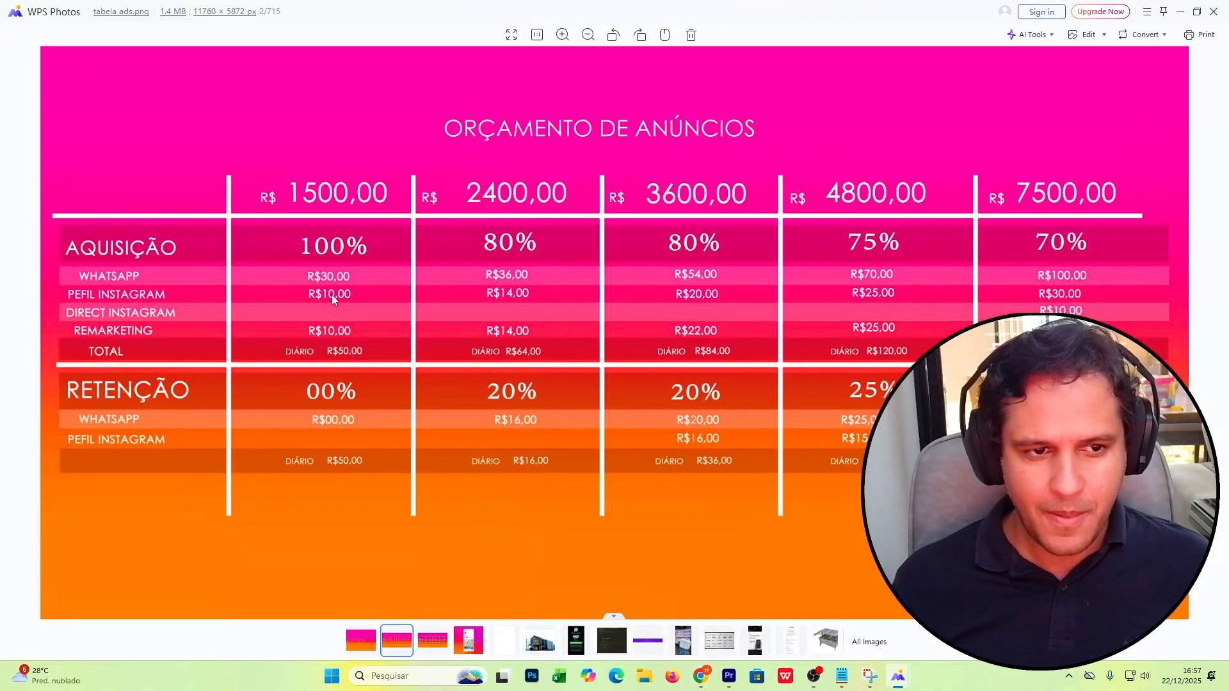
key(alt+Tab)
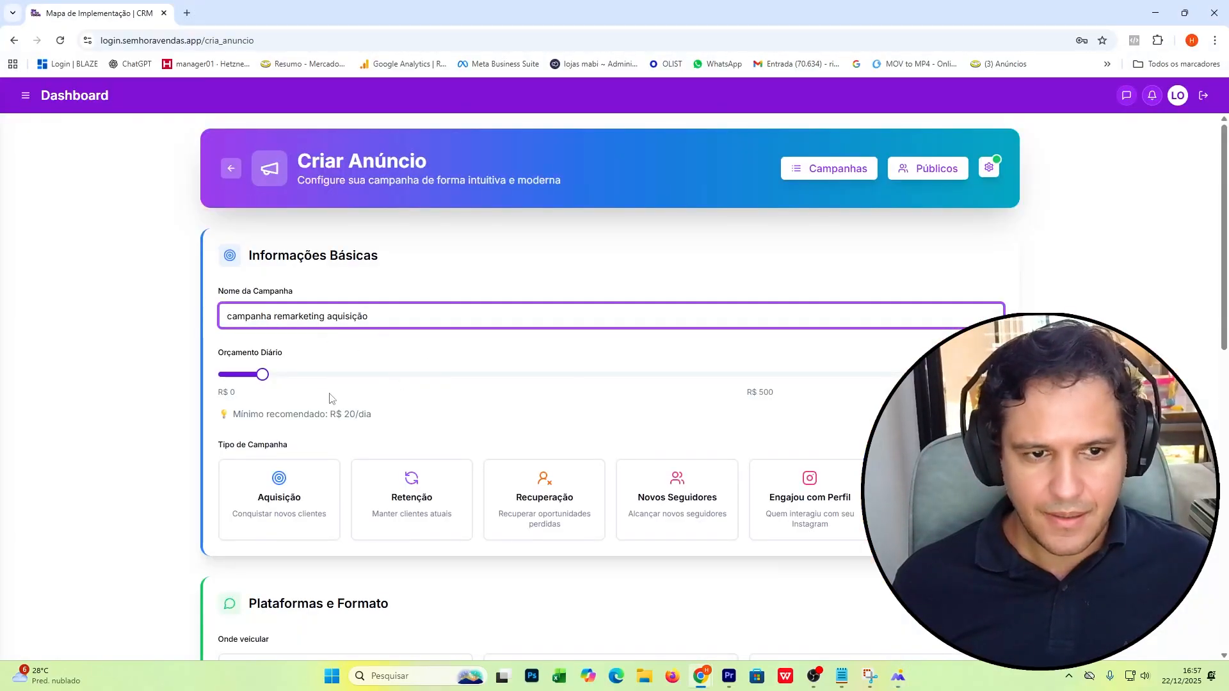
drag(261, 381, 235, 389)
- Set the campaign type to Engajou com Perfil for the last 60 days and exclude Clientes from the ads
scroll(235, 389, down, 2)
click(792, 365)
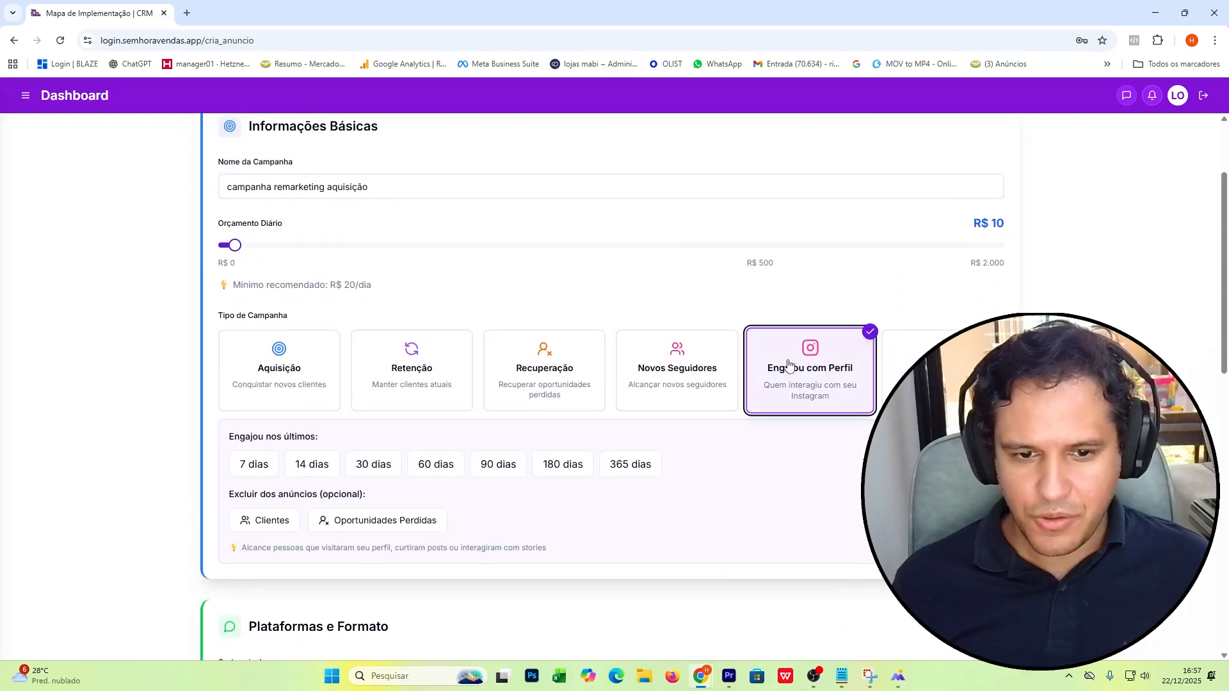
scroll(826, 335, down, 1)
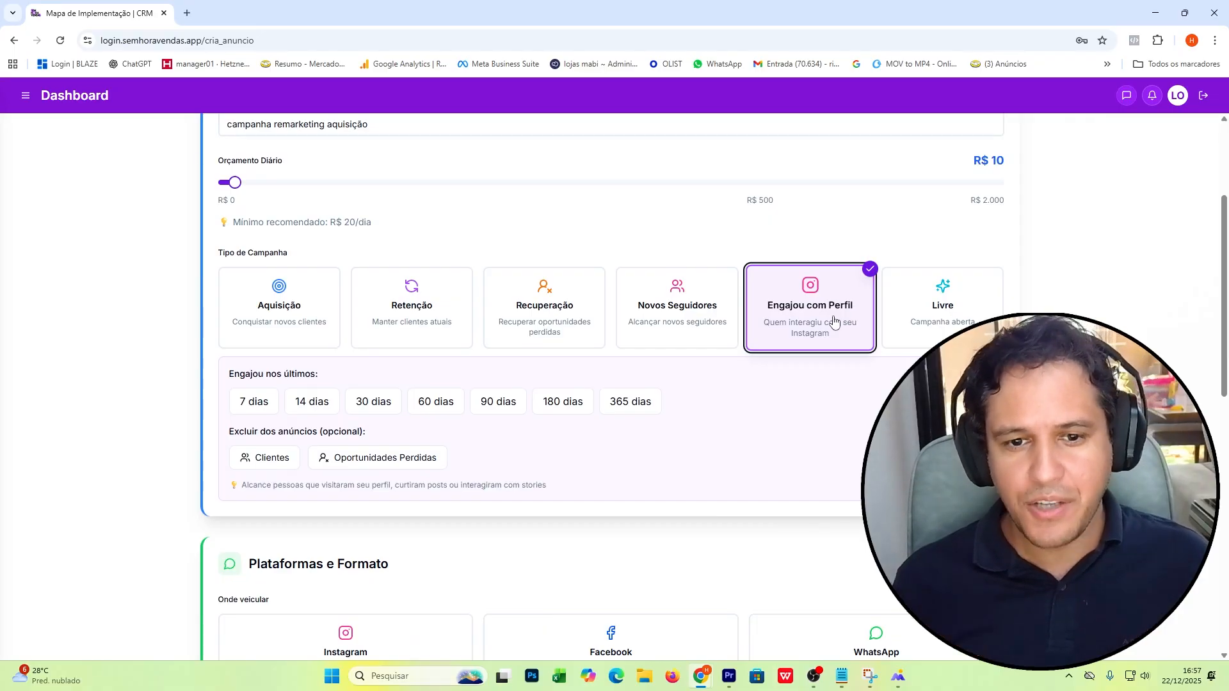
click(431, 413)
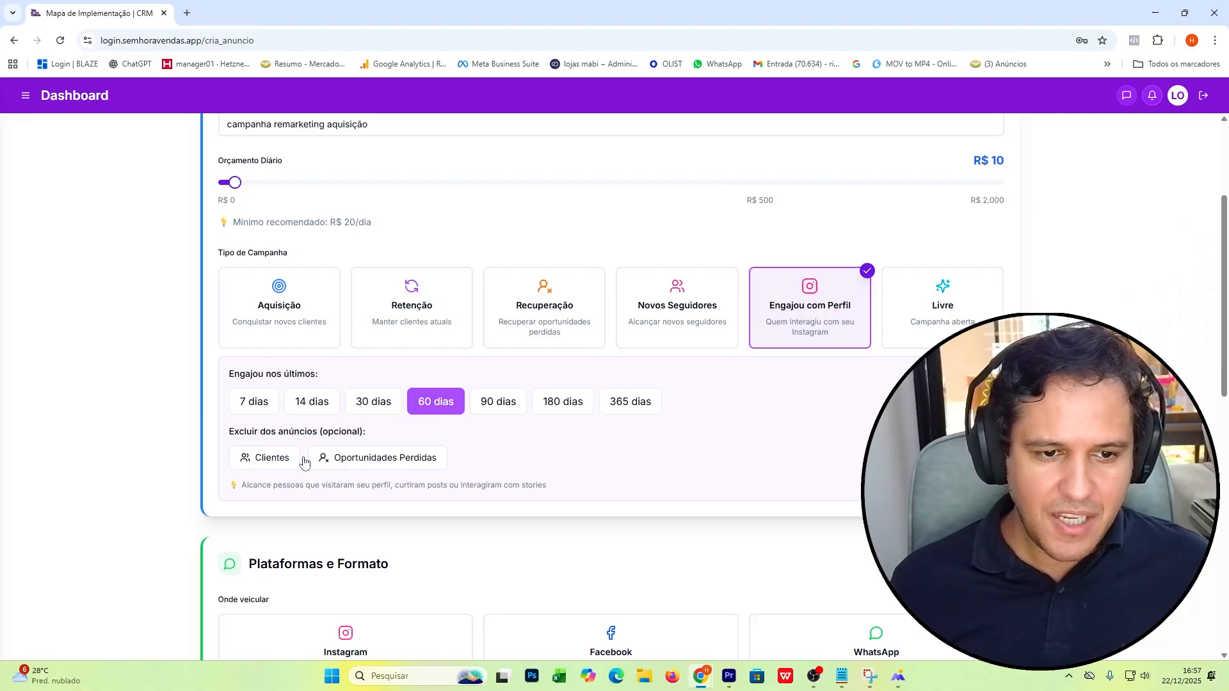
click(269, 460)
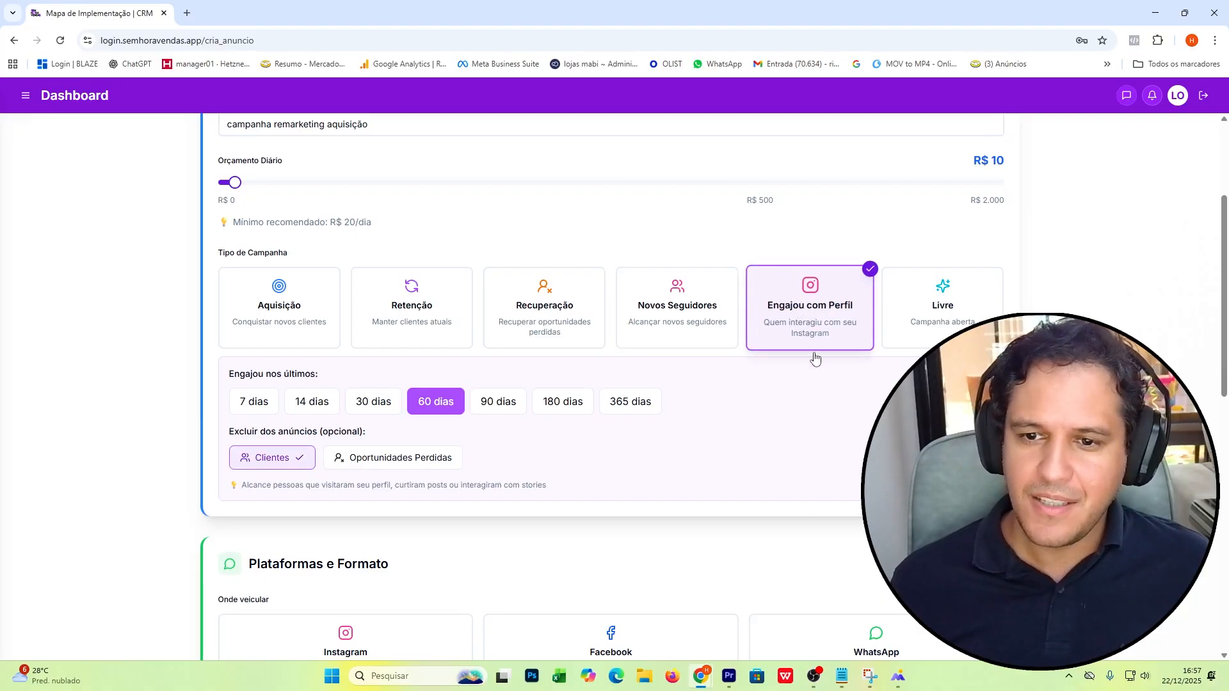
- Run the campaign on Instagram with WhatsApp as its objective
scroll(433, 400, down, 1)
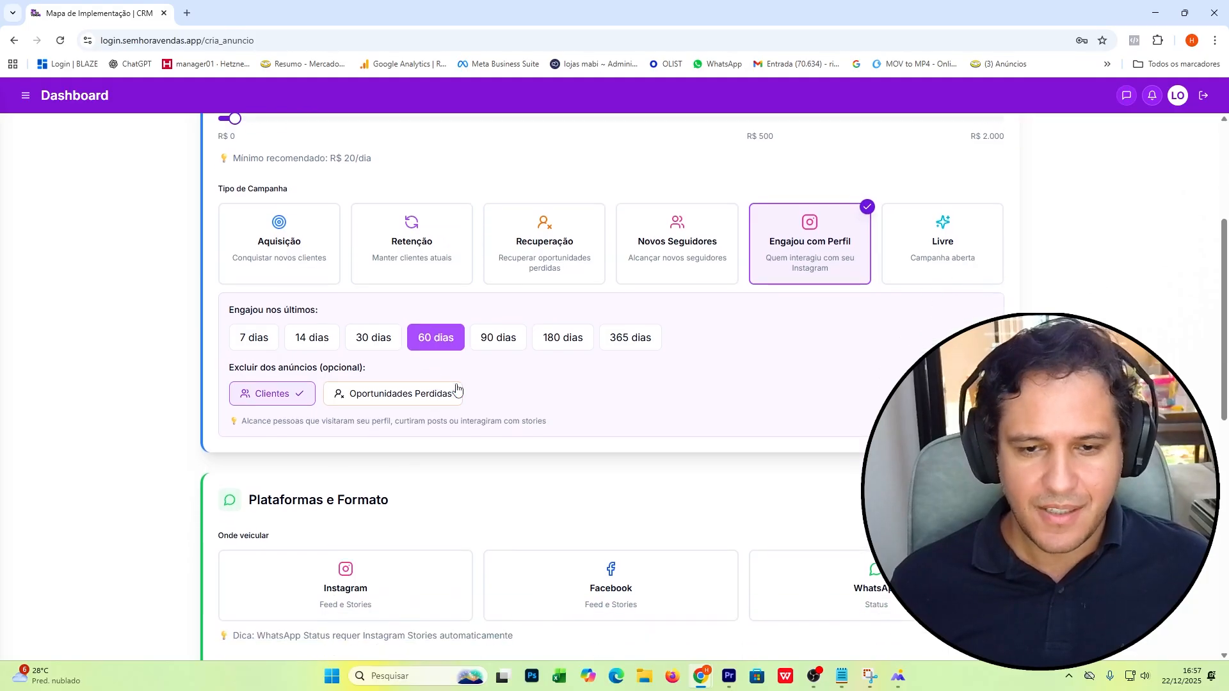
scroll(469, 407, down, 3)
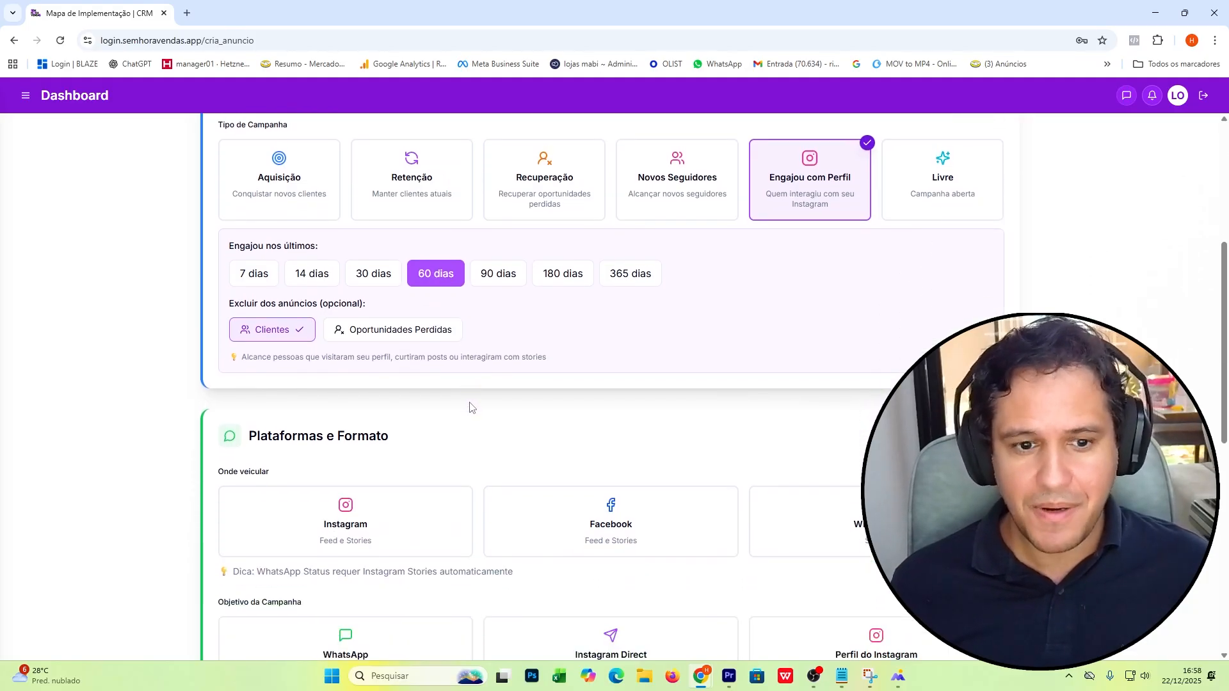
click(343, 401)
scroll(384, 378, down, 3)
click(399, 360)
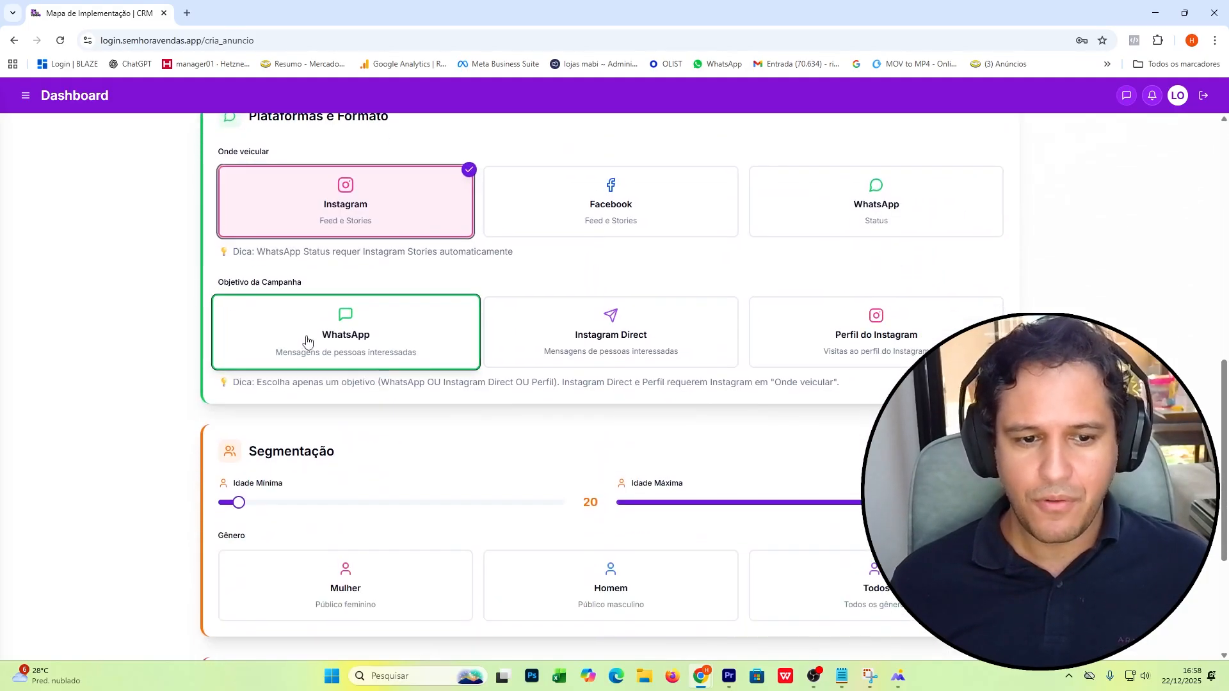
- Restrict the campaign's gender targeting to Mulher
scroll(397, 384, down, 2)
scroll(384, 384, down, 1)
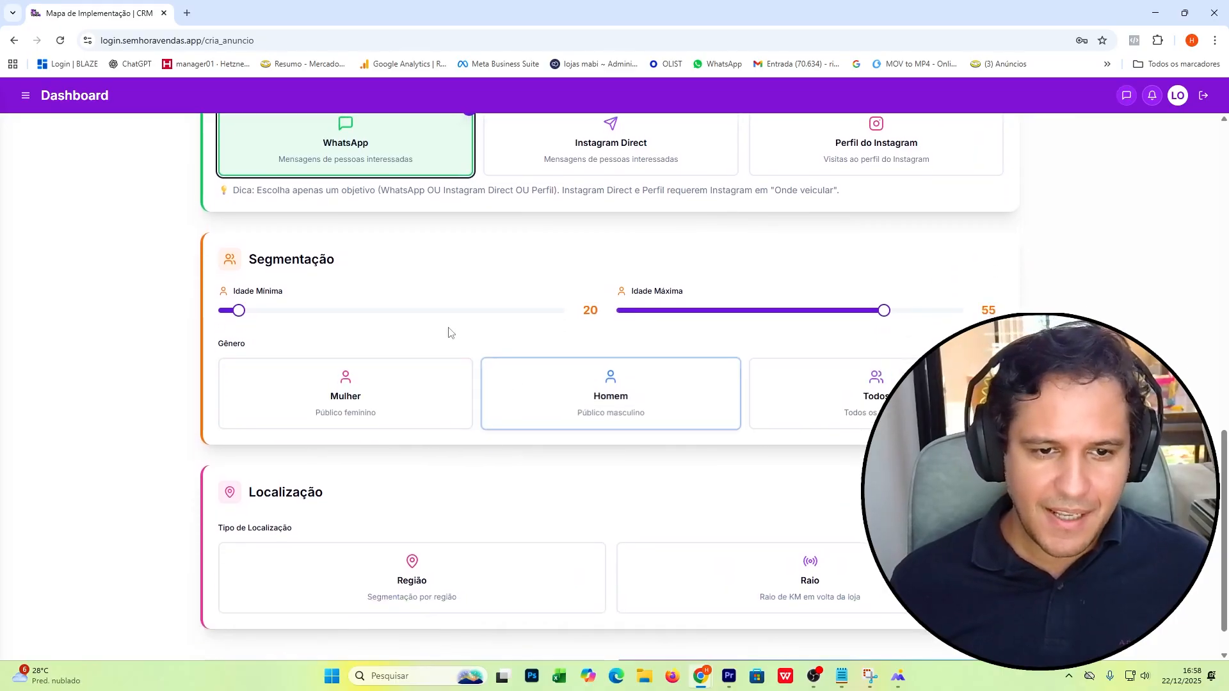
click(384, 386)
- Target by Região with the city Cuiabá in Mato Grosso, and create the ad
scroll(469, 544, down, 1)
click(469, 544)
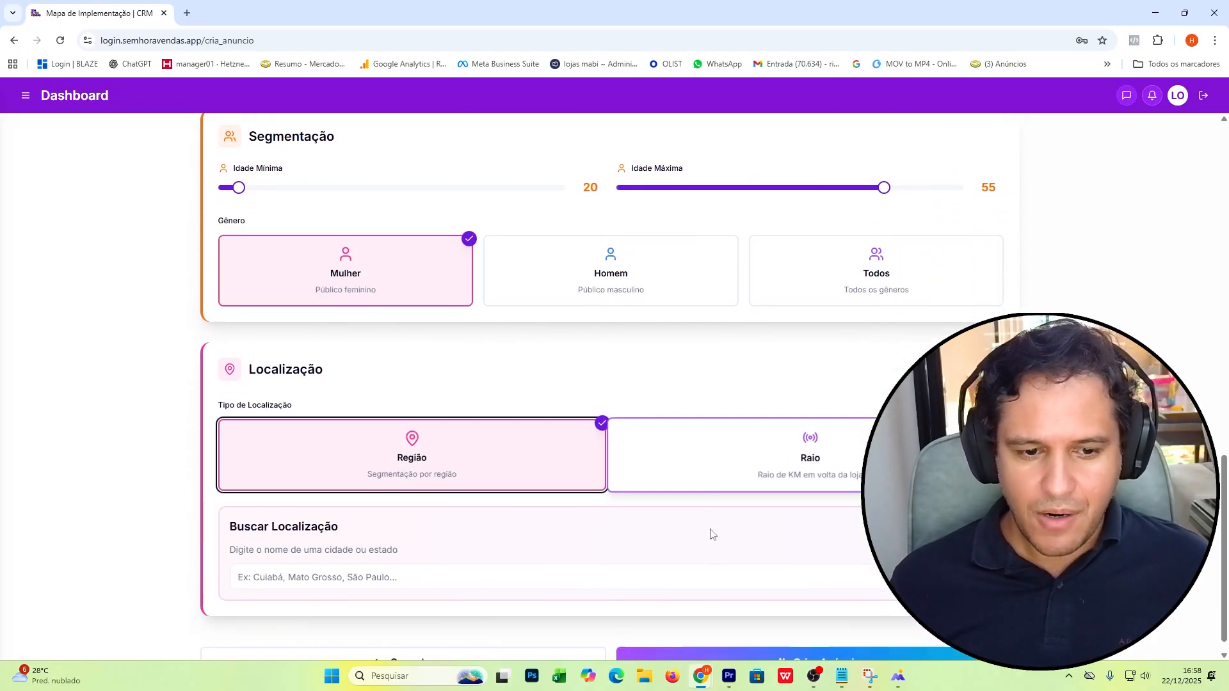
click(455, 541)
text(cuaibá)
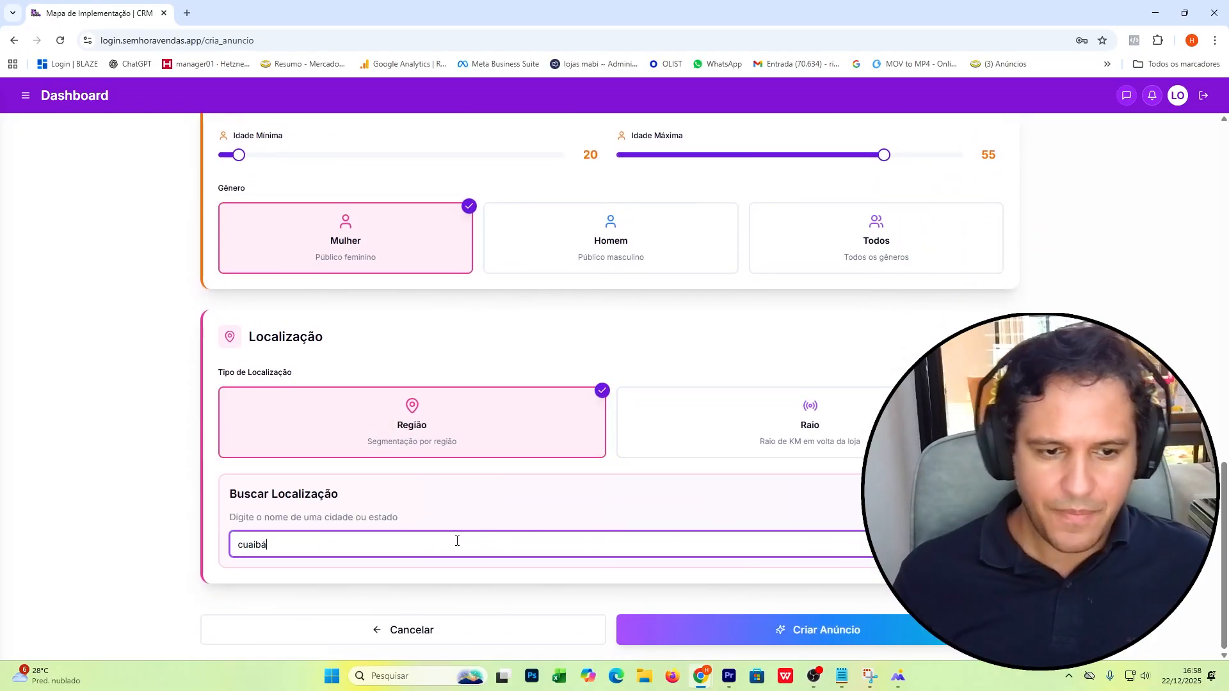
key(ctrl+a)
text(c)
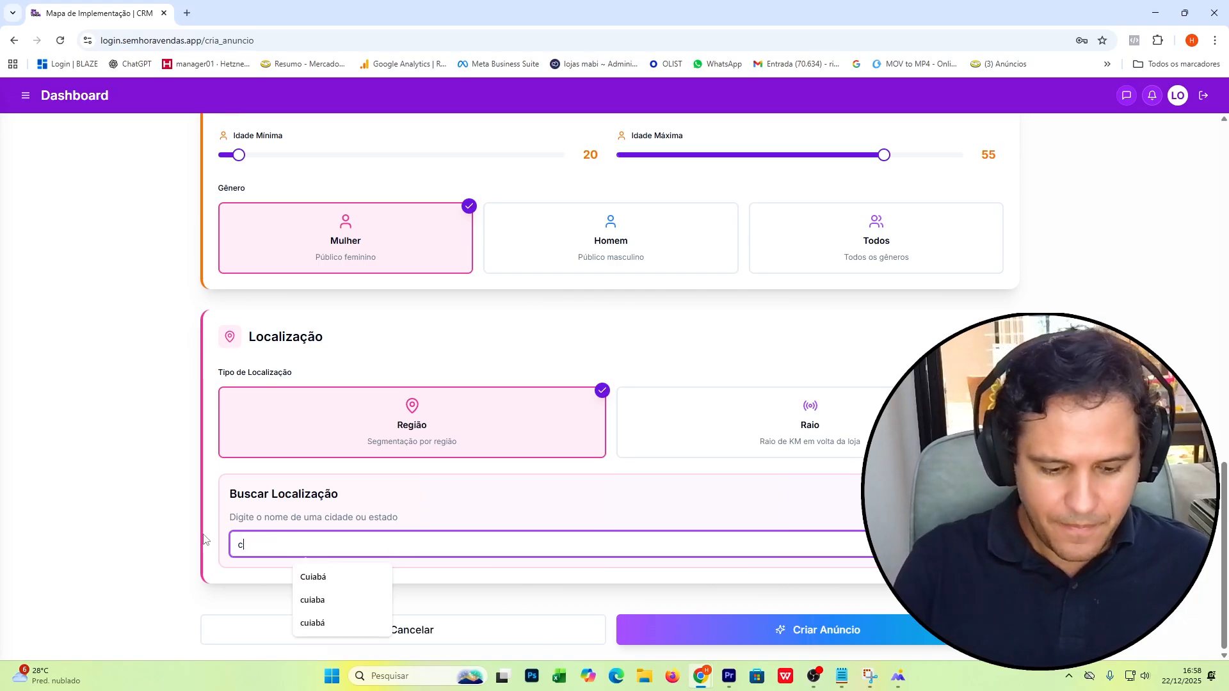
text(uiabá)
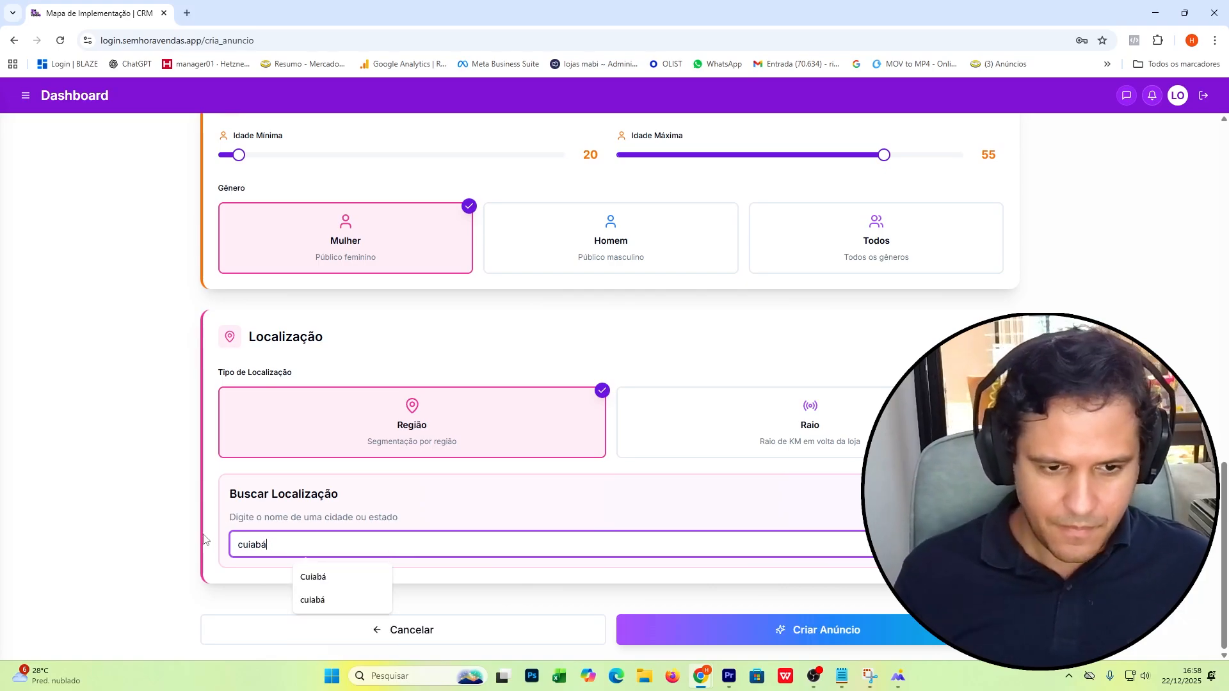
key(Down)
key(Return)
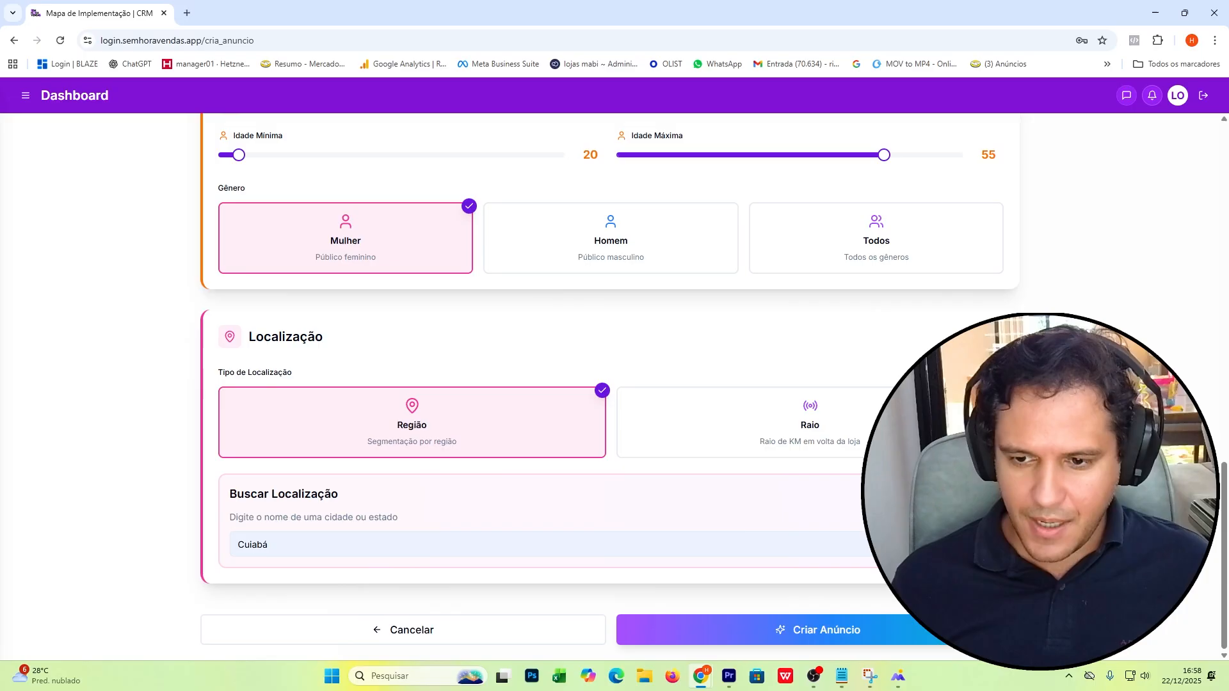
scroll(357, 510, down, 3)
click(467, 480)
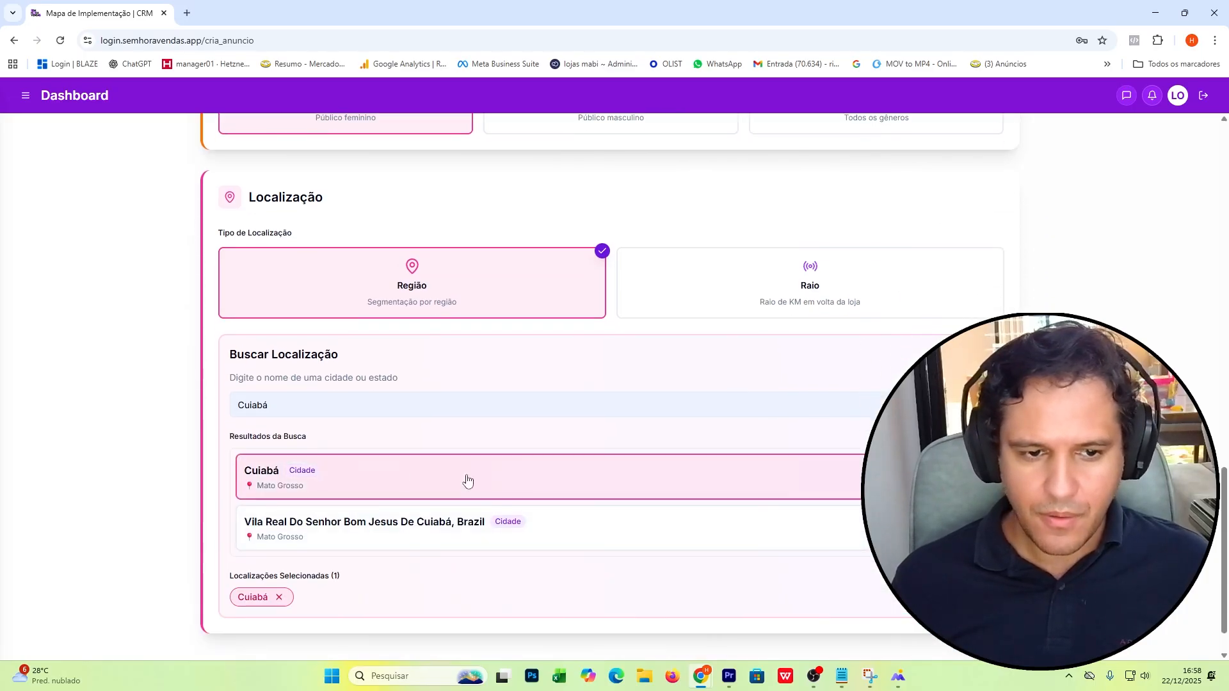
scroll(474, 487, down, 2)
click(805, 638)
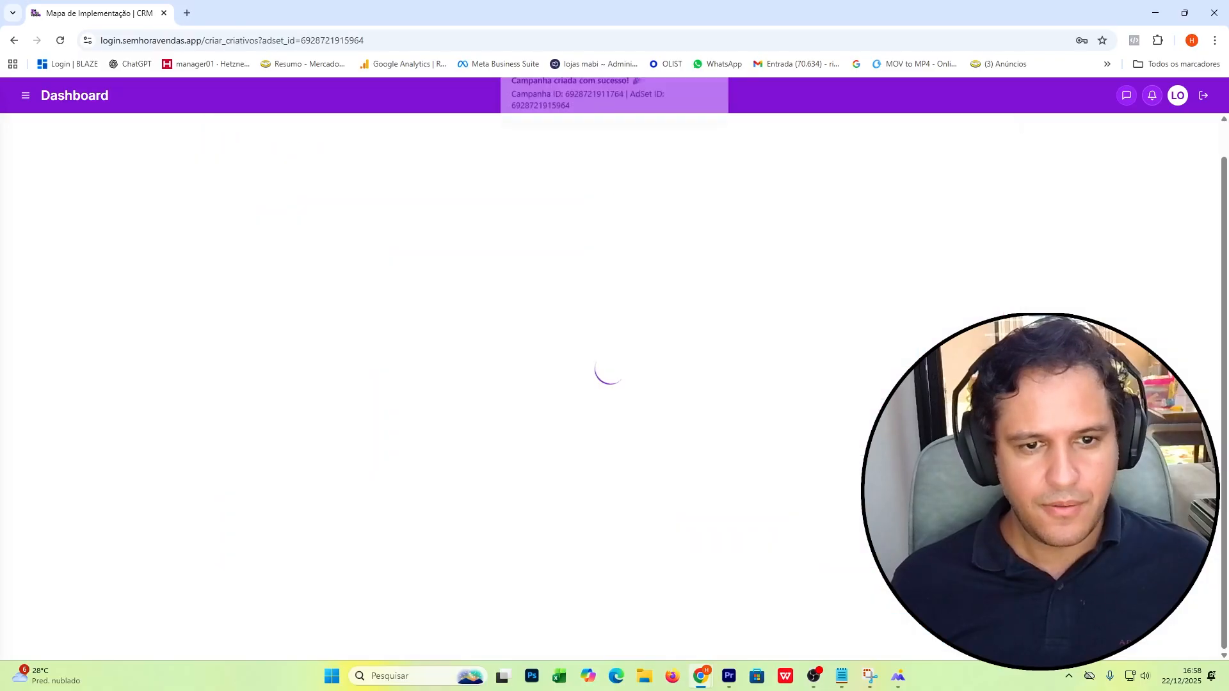
- Add the video 11 from the SEGUIDORES videos folder as the remarketing campaign's creative
click(340, 282)
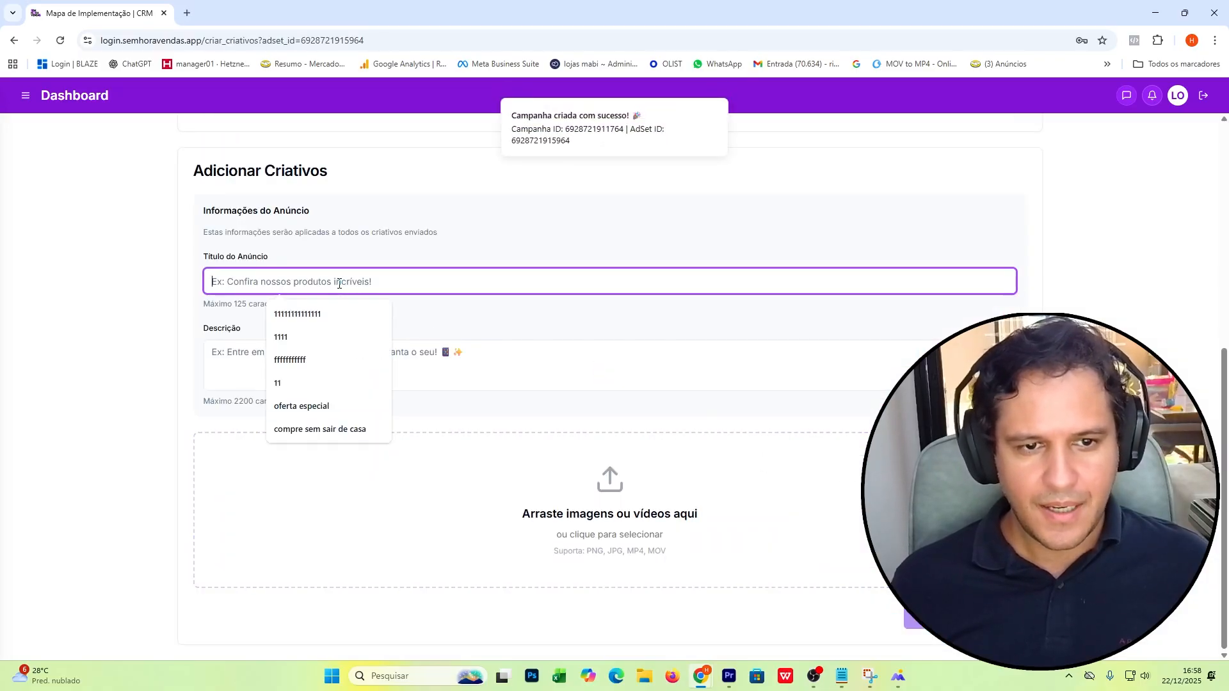
click(439, 365)
click(424, 285)
click(450, 367)
click(506, 446)
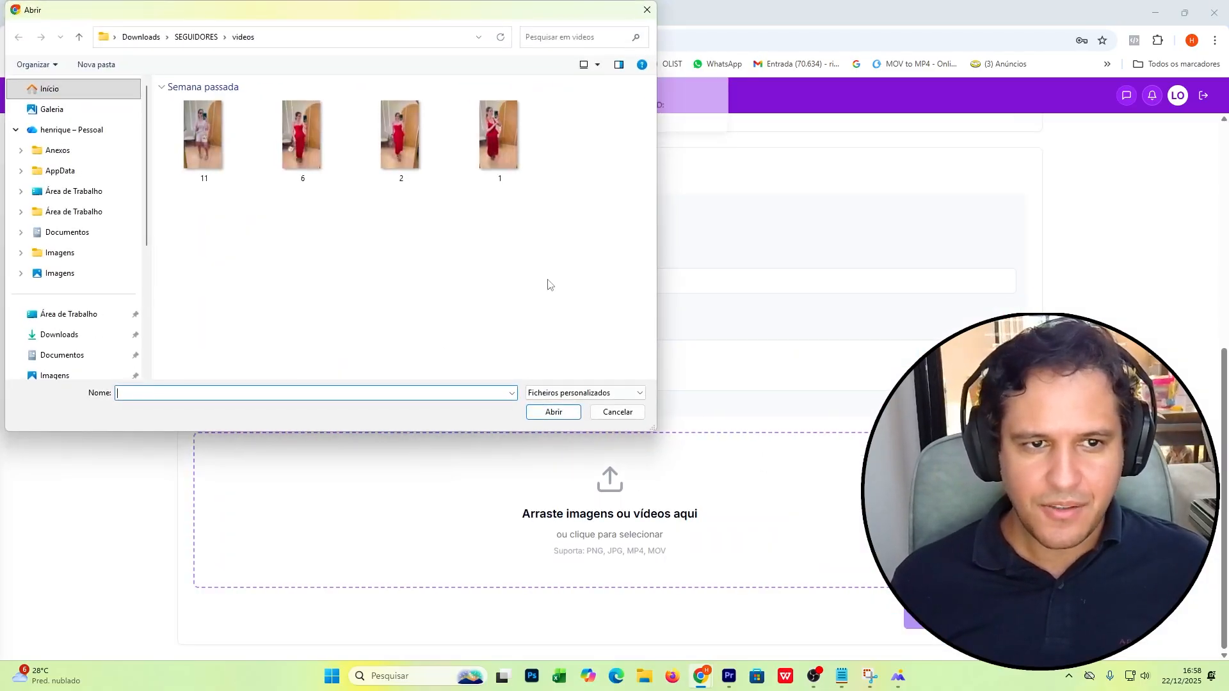
double_click(215, 144)
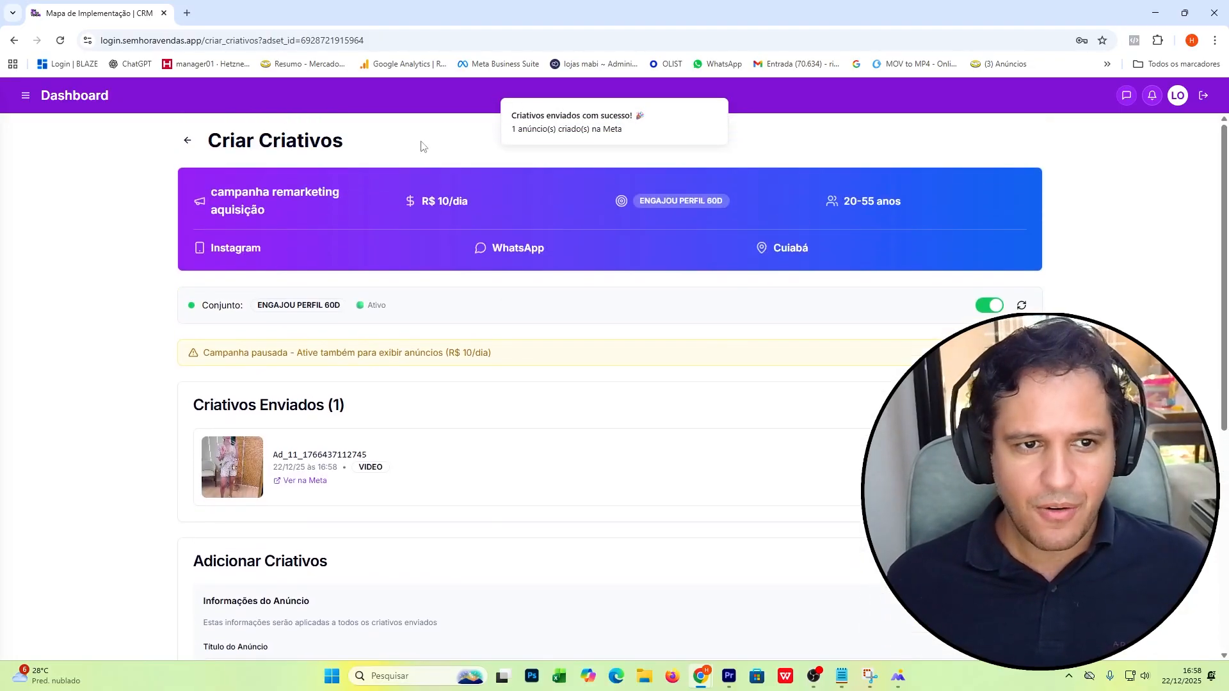
- Return to the Meta Ads campaign list and open a blank form for another new campaign
click(187, 140)
click(788, 169)
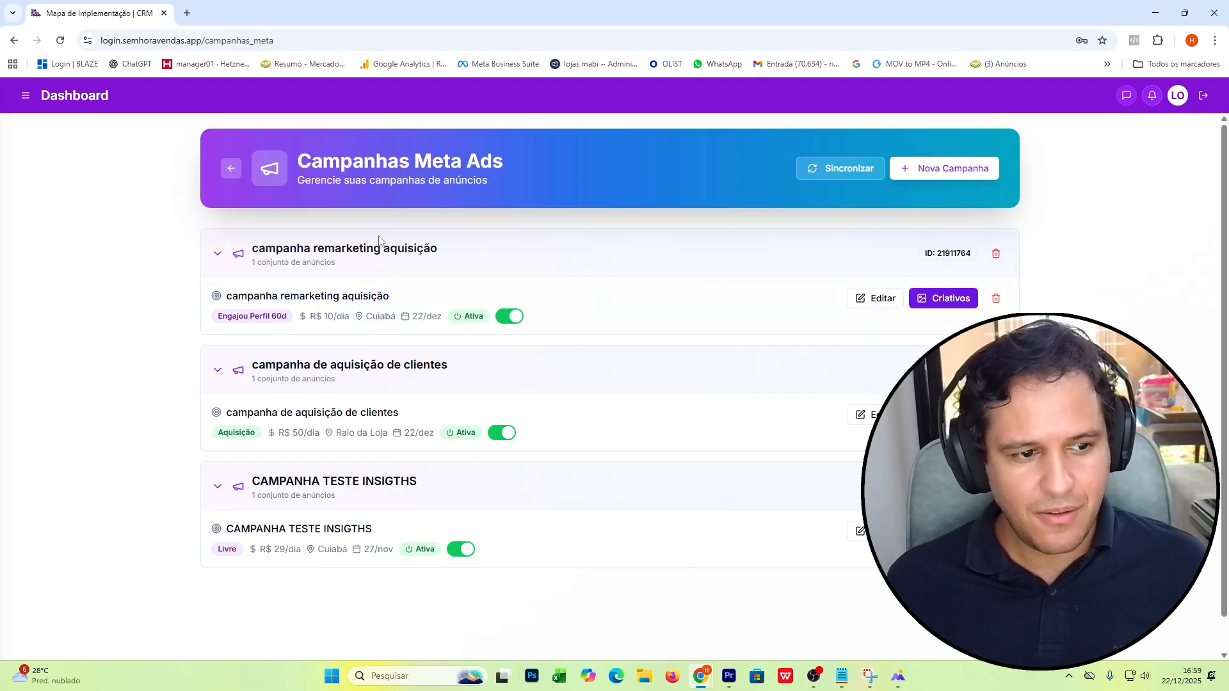
click(936, 168)
scroll(387, 248, down, 1)
- Check the acquisition rows of the budget table in WPS Photos and set the new campaign's daily budget to R$ 10
key(alt+Tab)
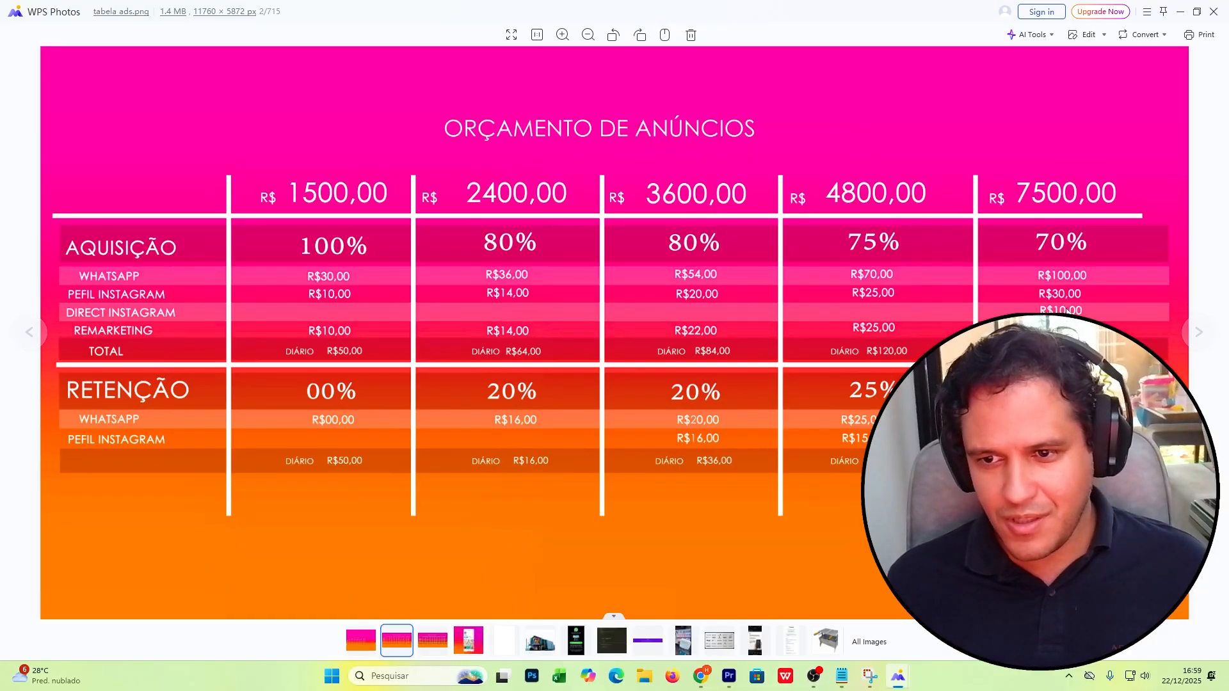
key(alt+Tab)
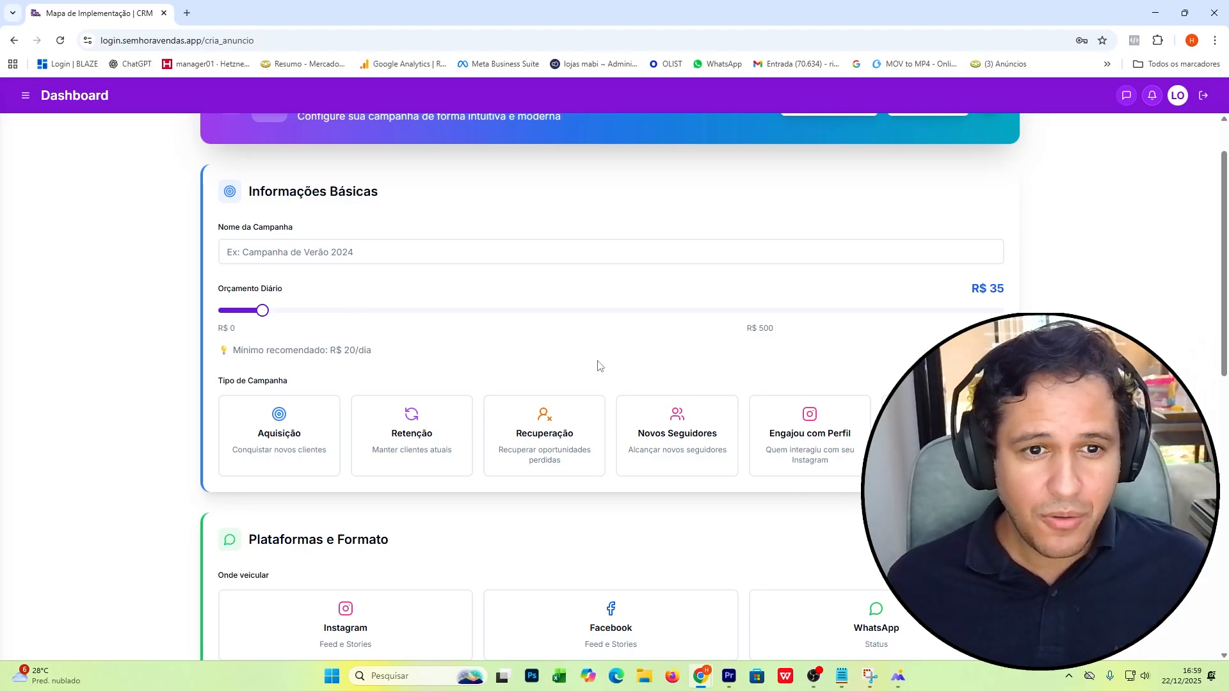
key(alt+Tab)
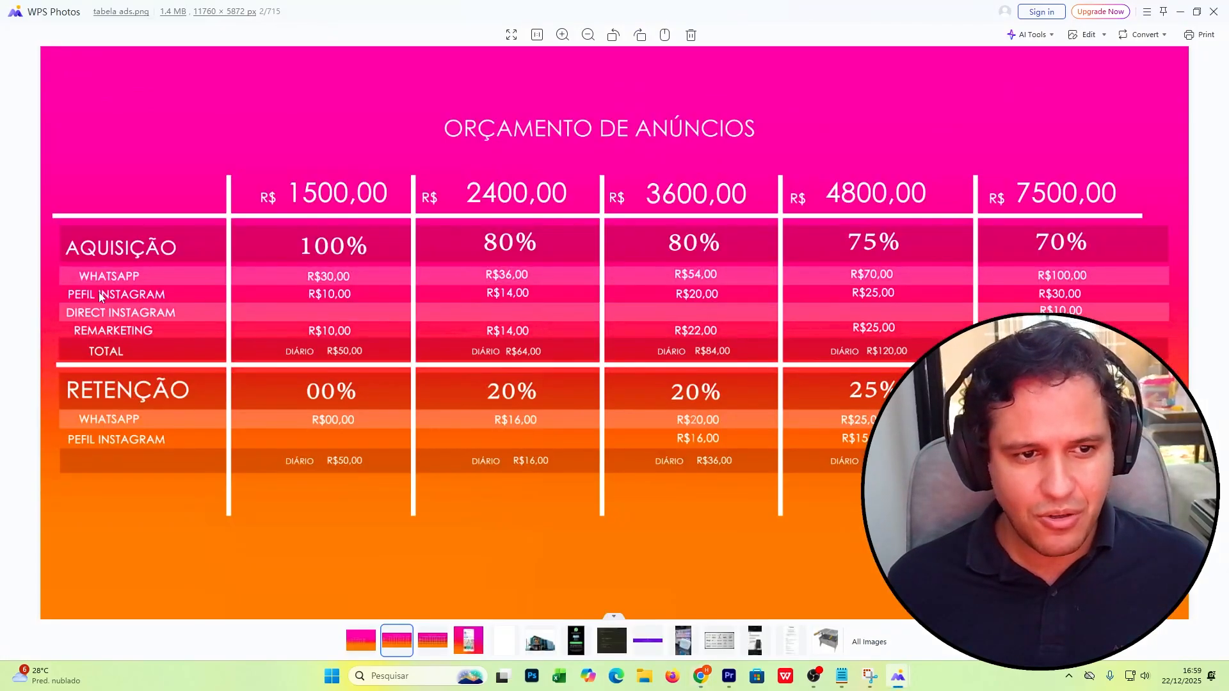
key(alt+Tab)
drag(260, 310, 232, 320)
- Name the campaign "campanha para aquisição de seguidores"
click(295, 252)
text(cam)
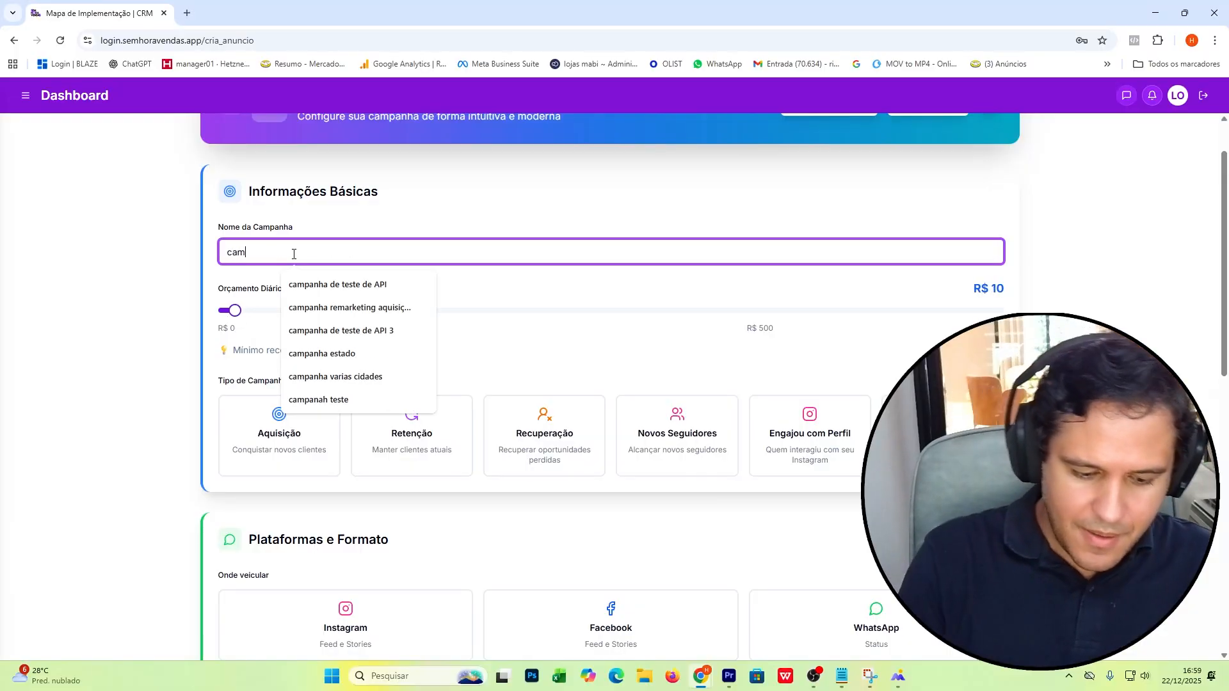
text(panha para aquisi)
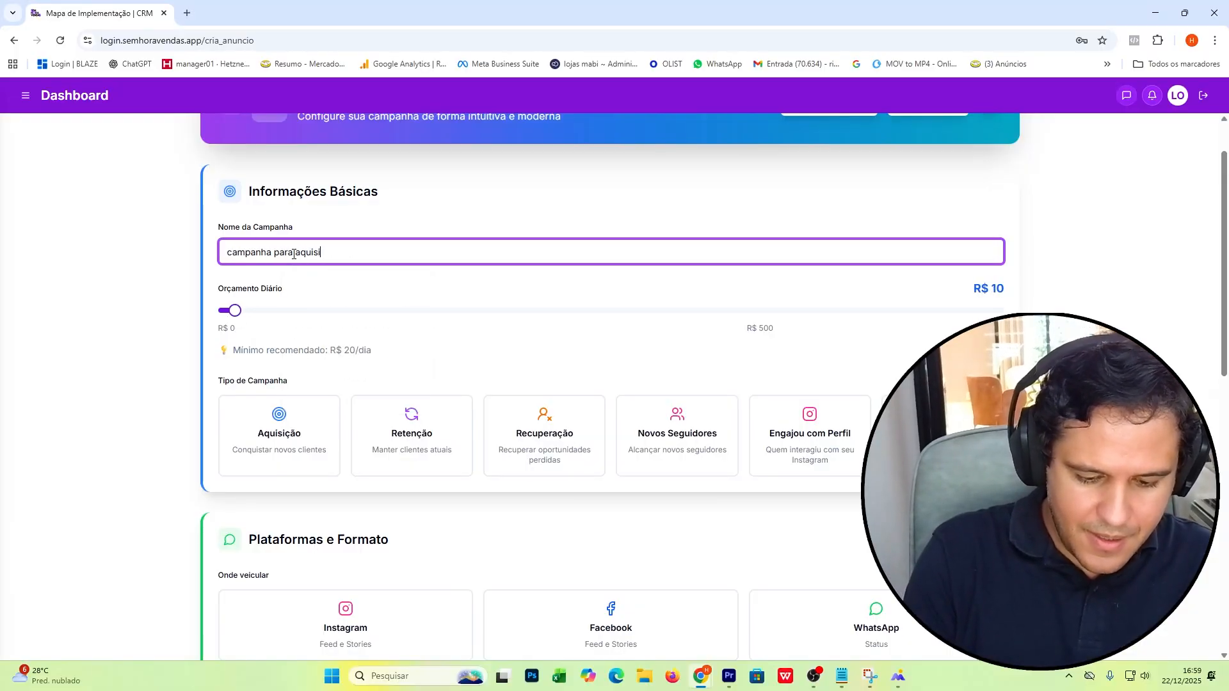
text(ção de seguidores)
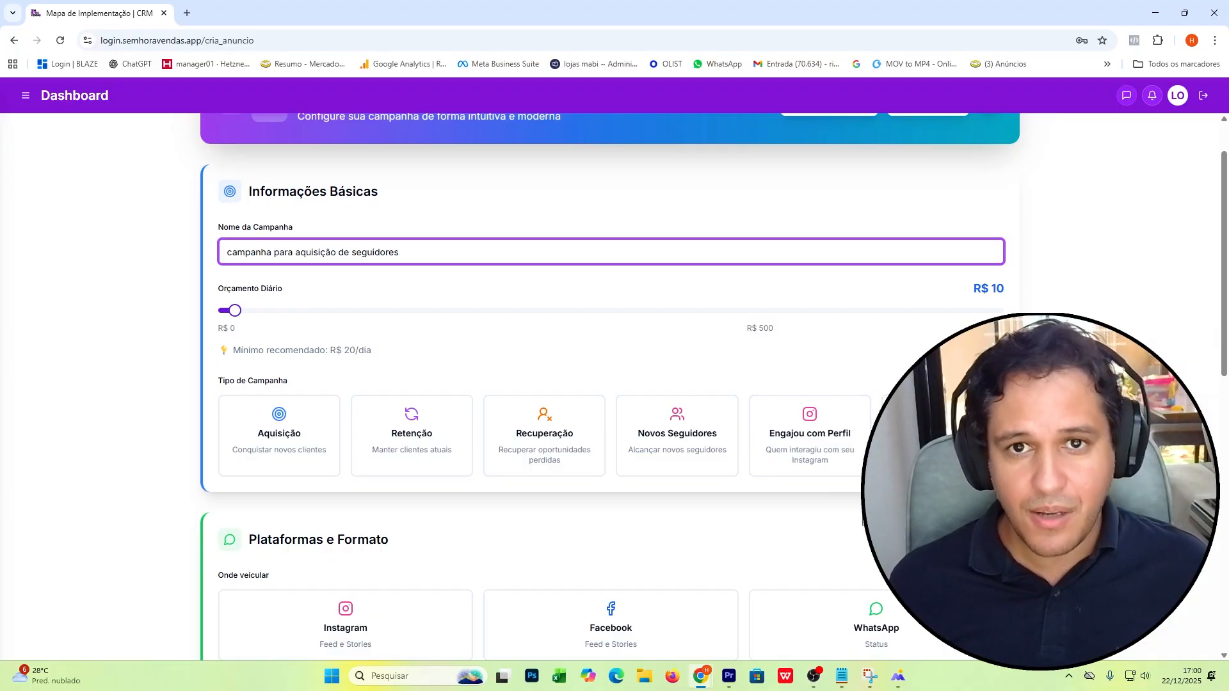
click(647, 677)
click(56, 341)
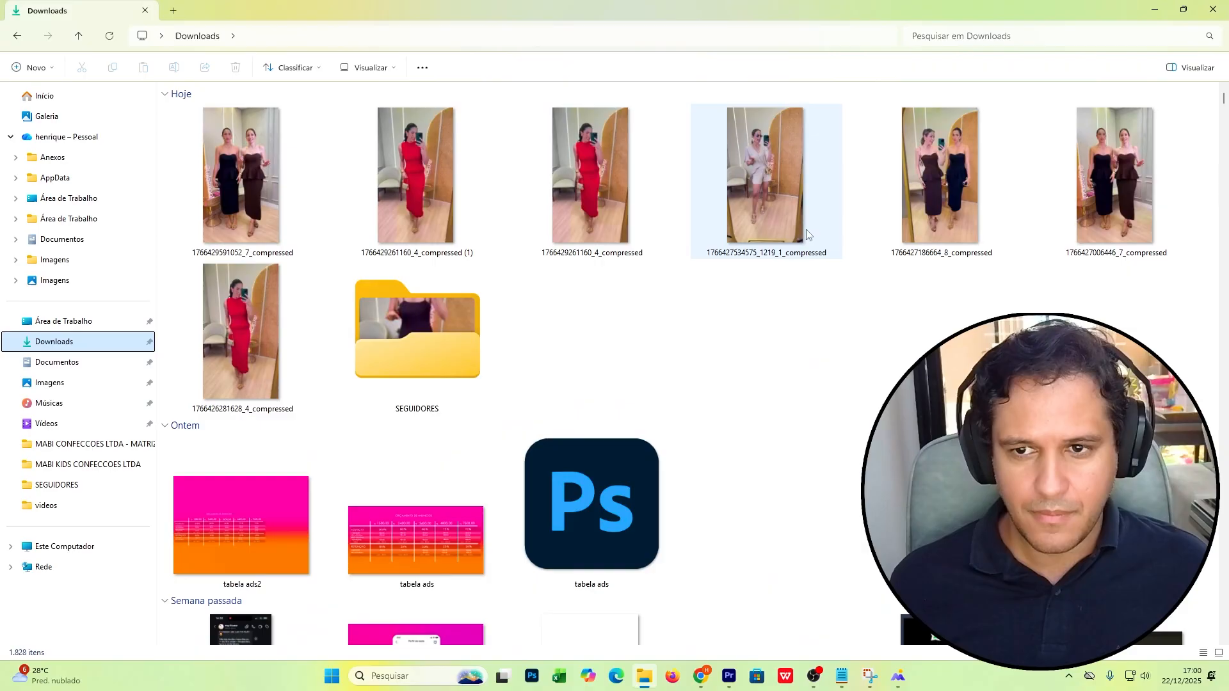
click(960, 197)
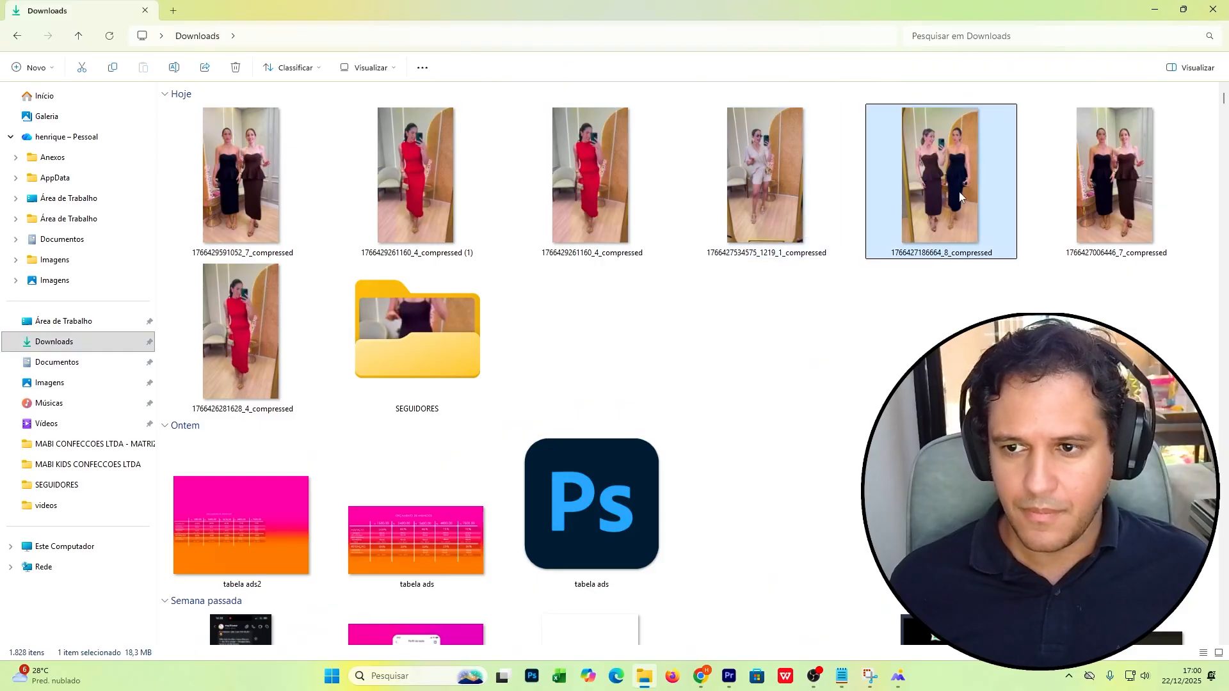
double_click(1100, 175)
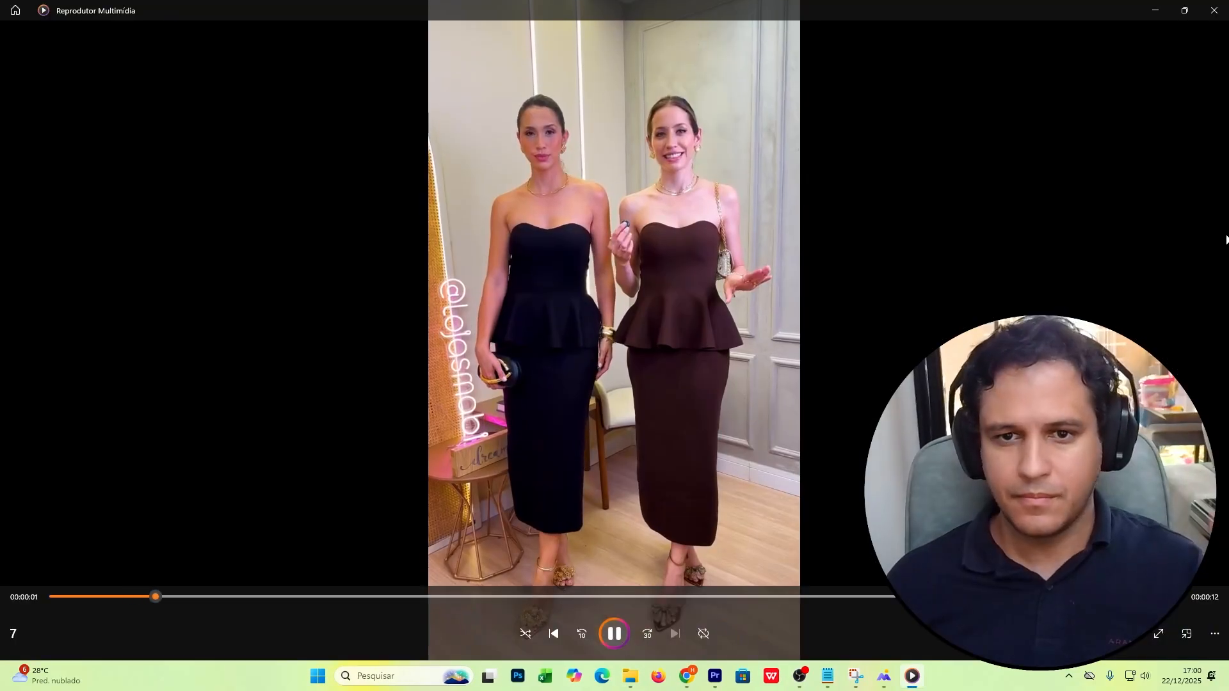
- Watch videos 7 and 12 from the SEGUIDORES folder and close the media player
click(1145, 676)
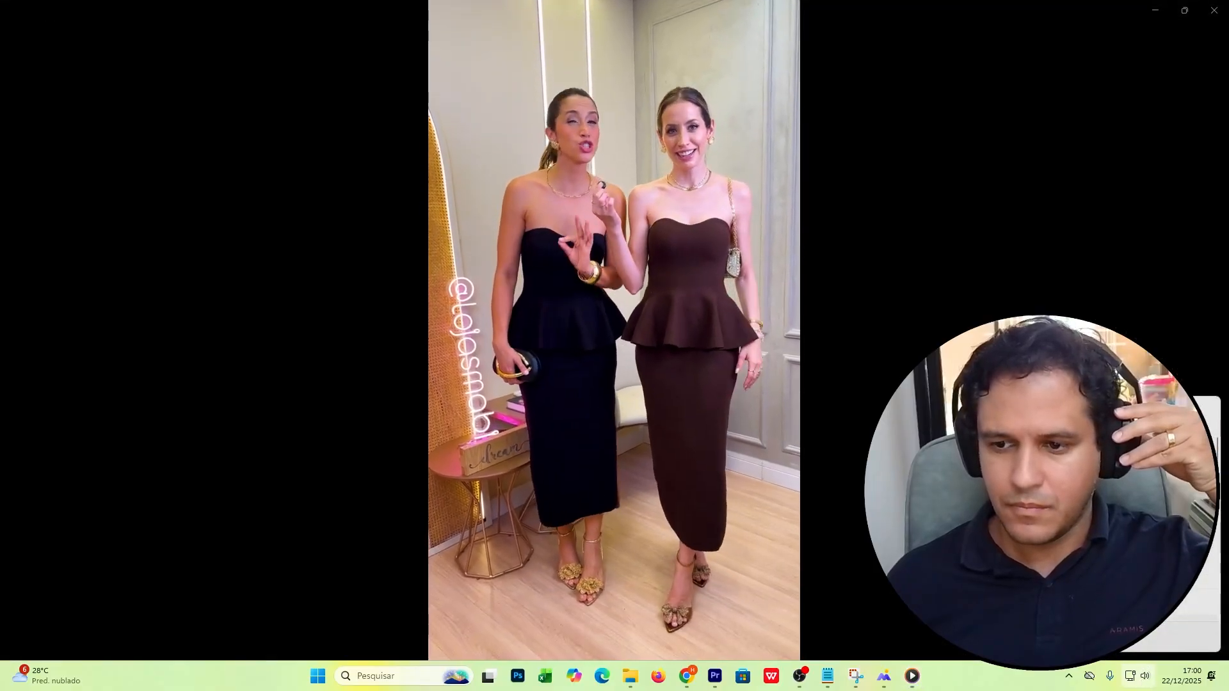
click(1093, 289)
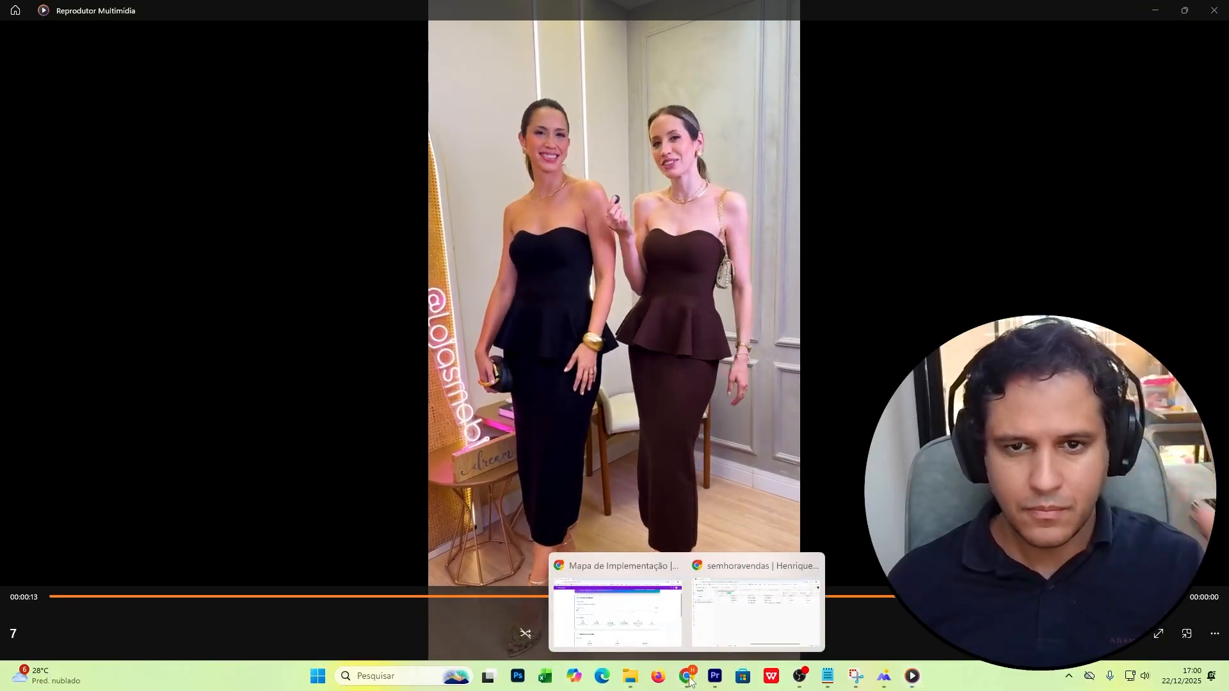
click(1214, 11)
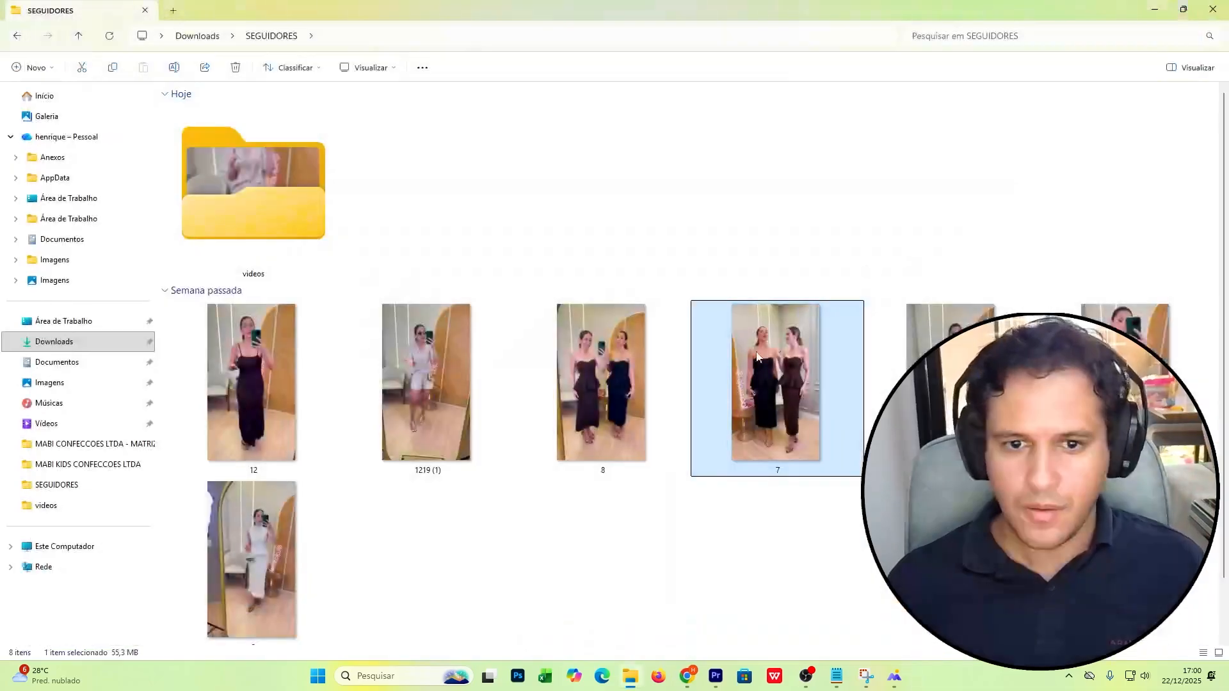
double_click(811, 382)
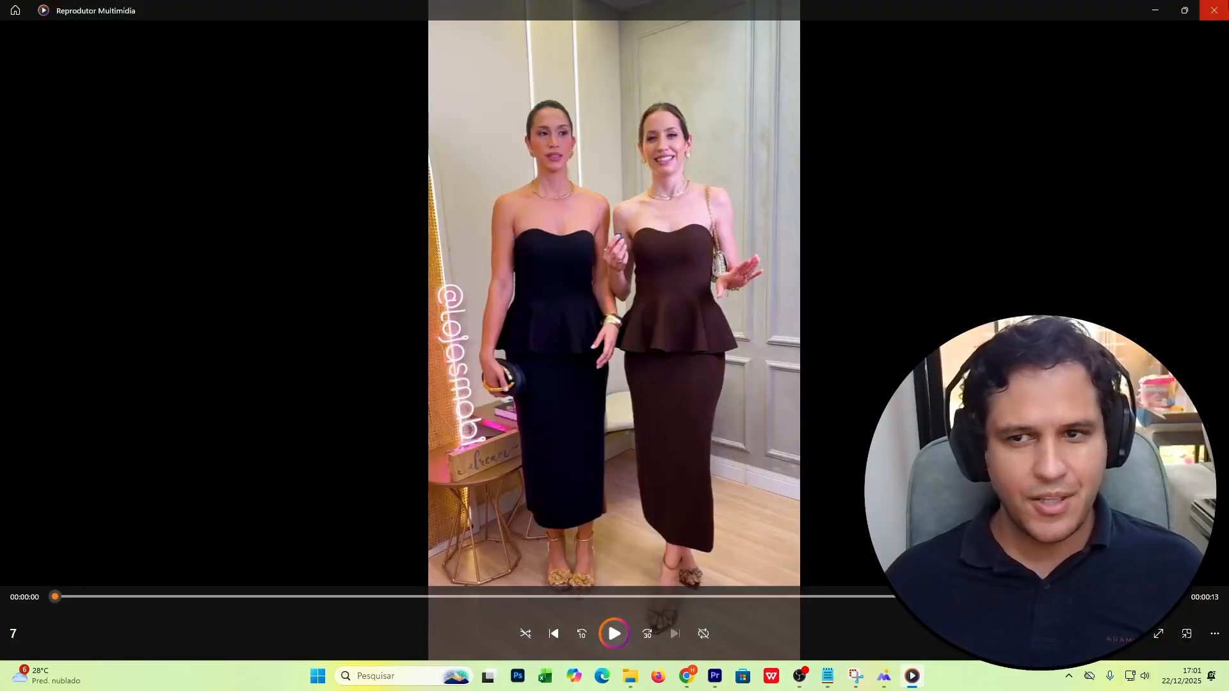
click(1224, 8)
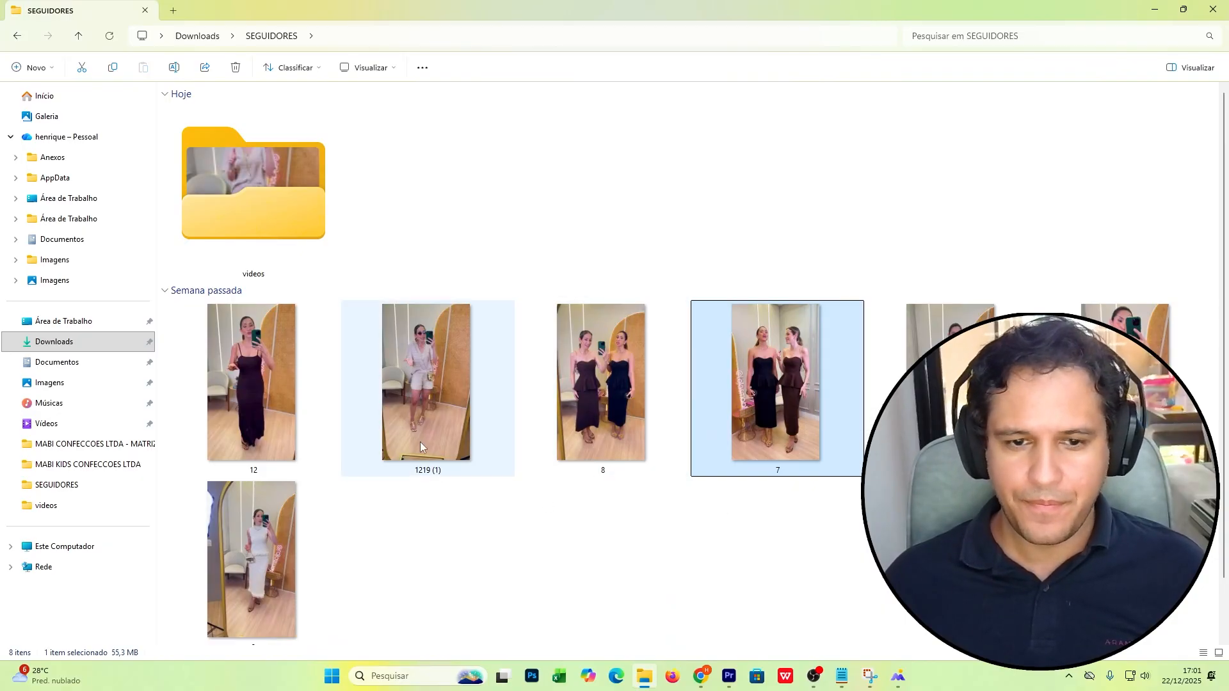
double_click(268, 397)
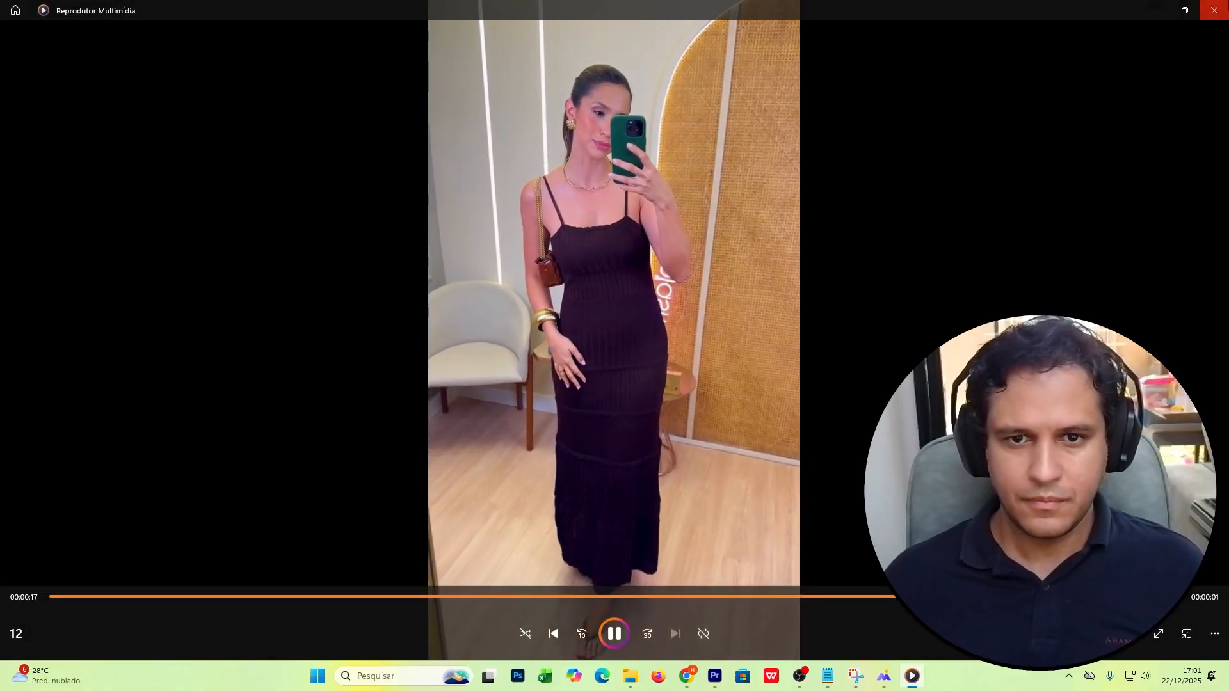
click(1214, 9)
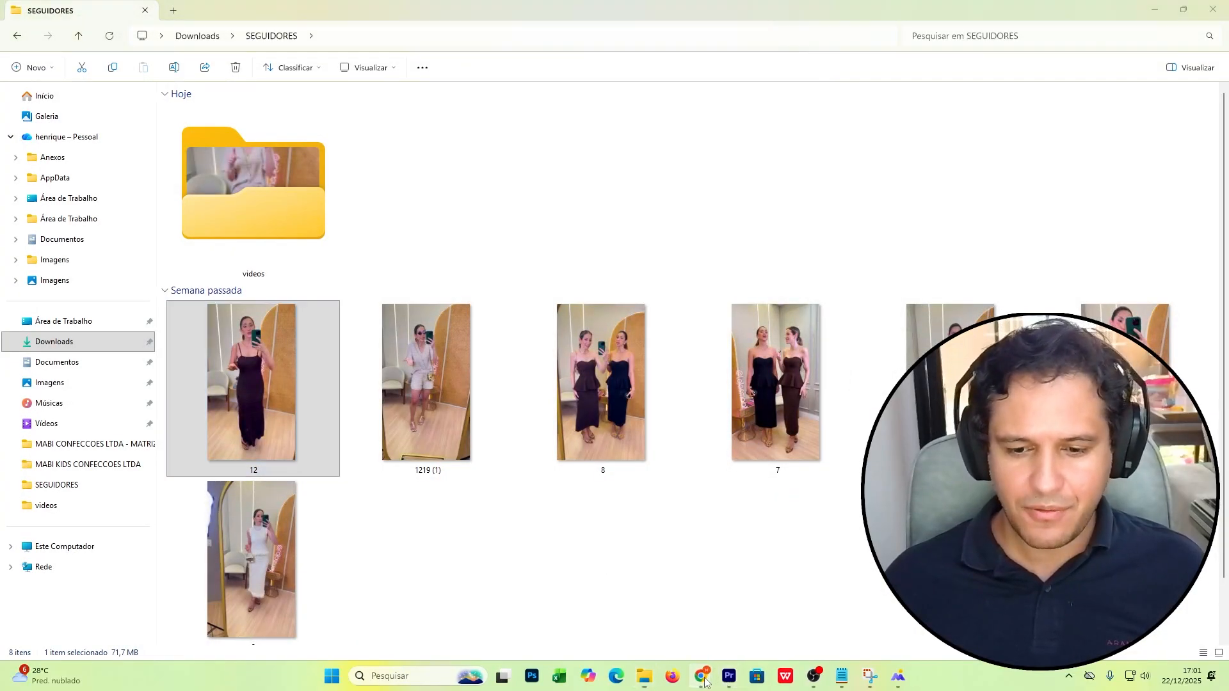
- Switch back to the CRM campaign form in Chrome and set the campaign type to Aquisição
mouse_move(701, 676)
click(644, 610)
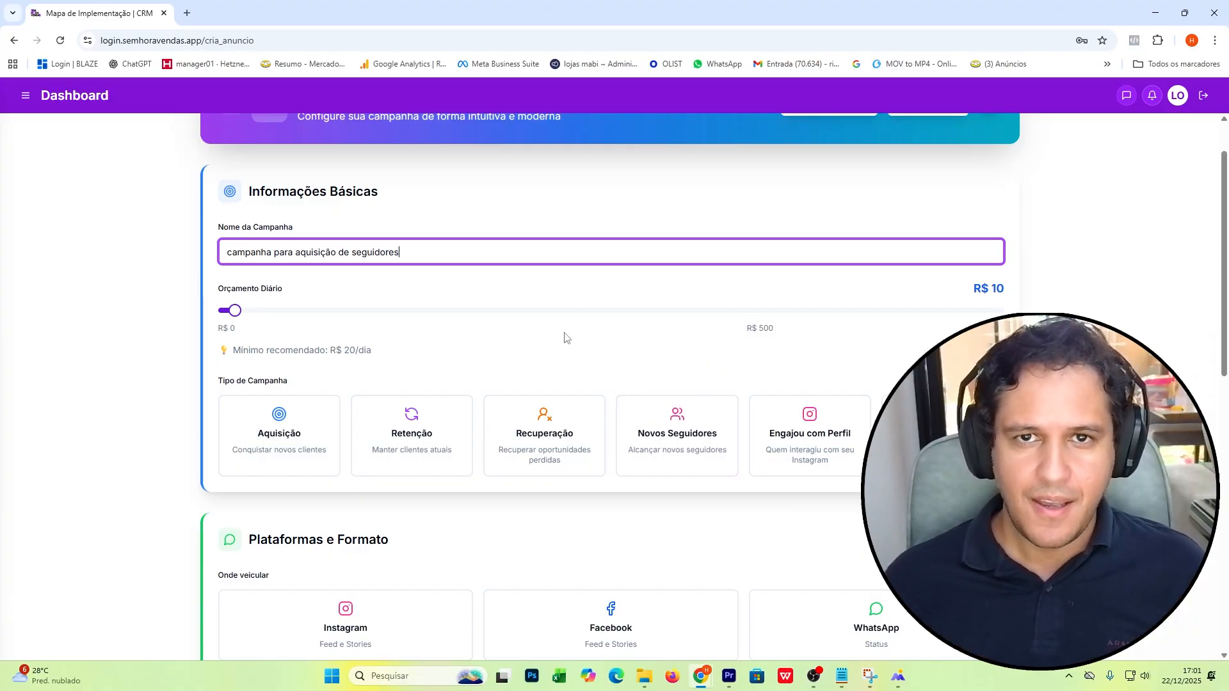
scroll(565, 338, down, 1)
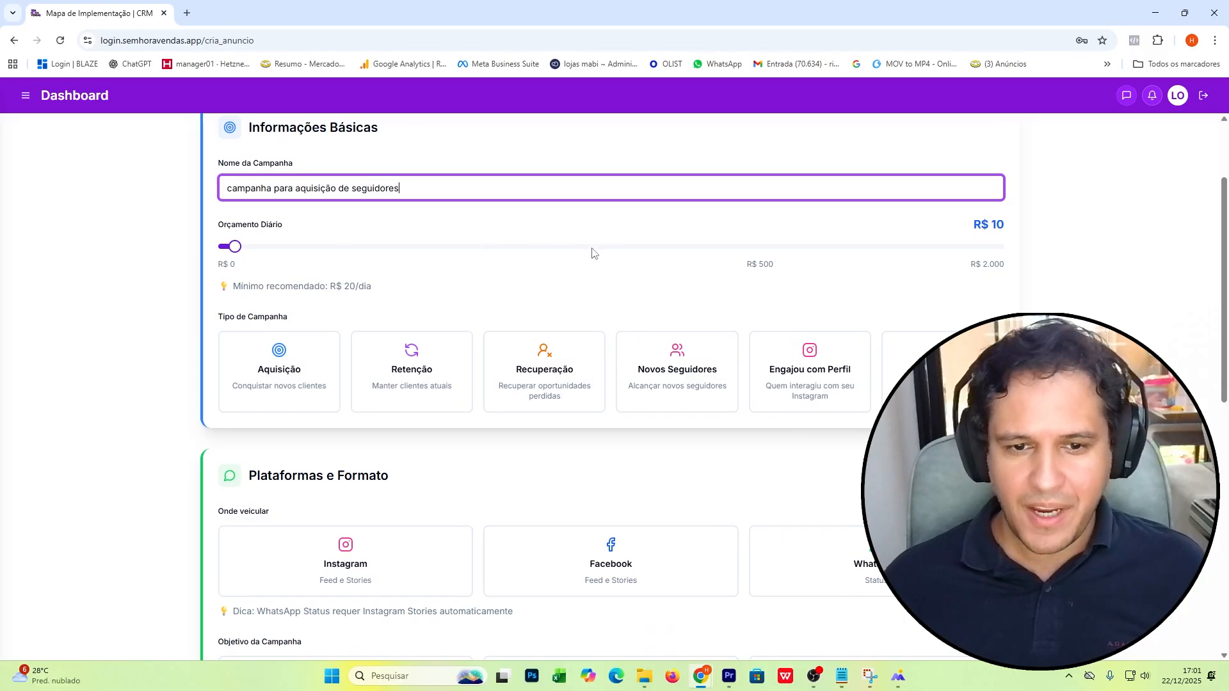
click(279, 365)
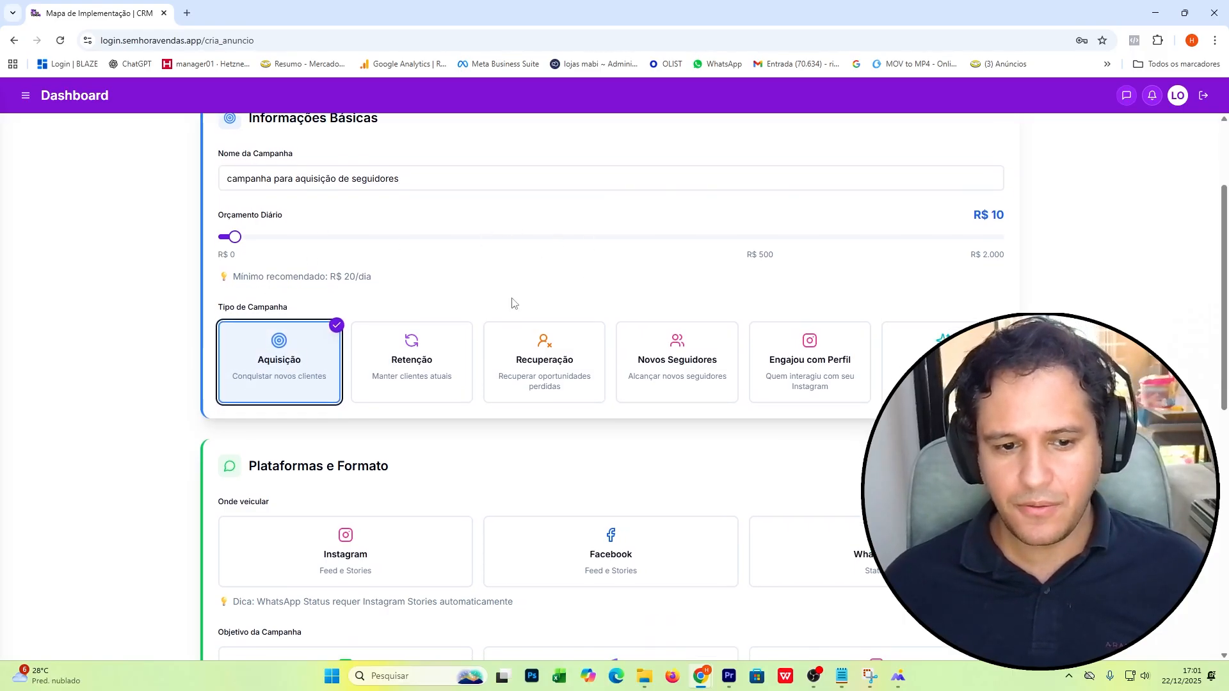
- Run the campaign on Instagram with Perfil do Instagram as its objective
scroll(510, 305, down, 3)
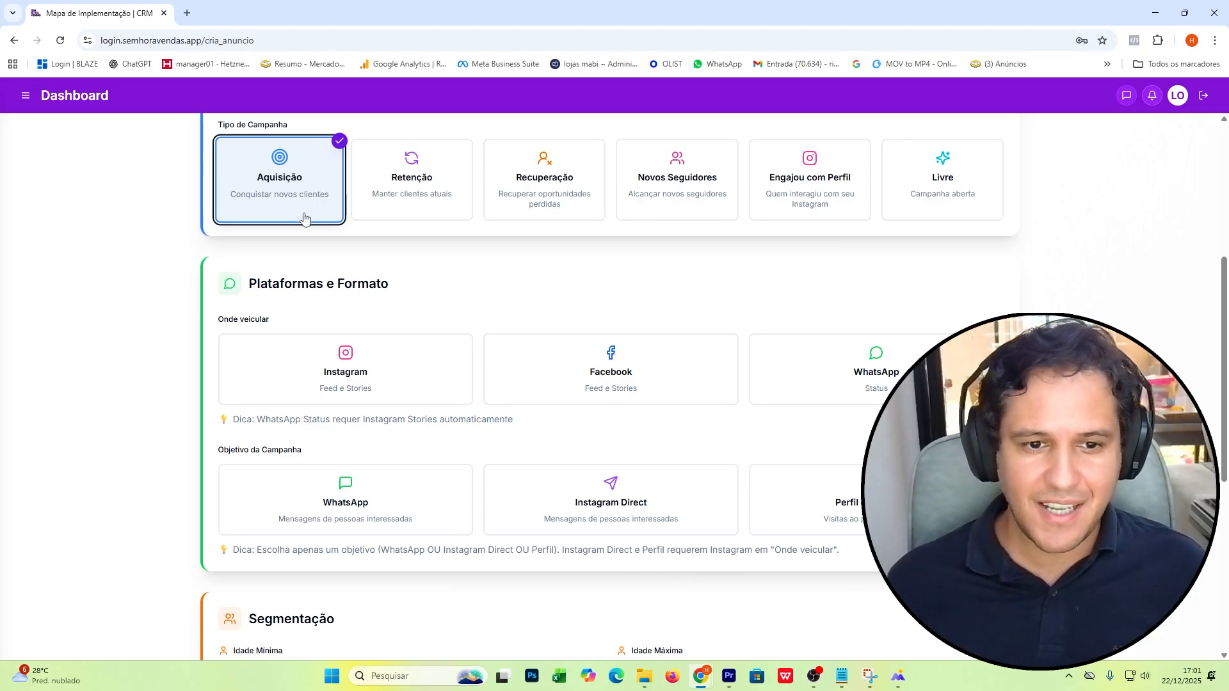
click(315, 360)
scroll(384, 371, down, 1)
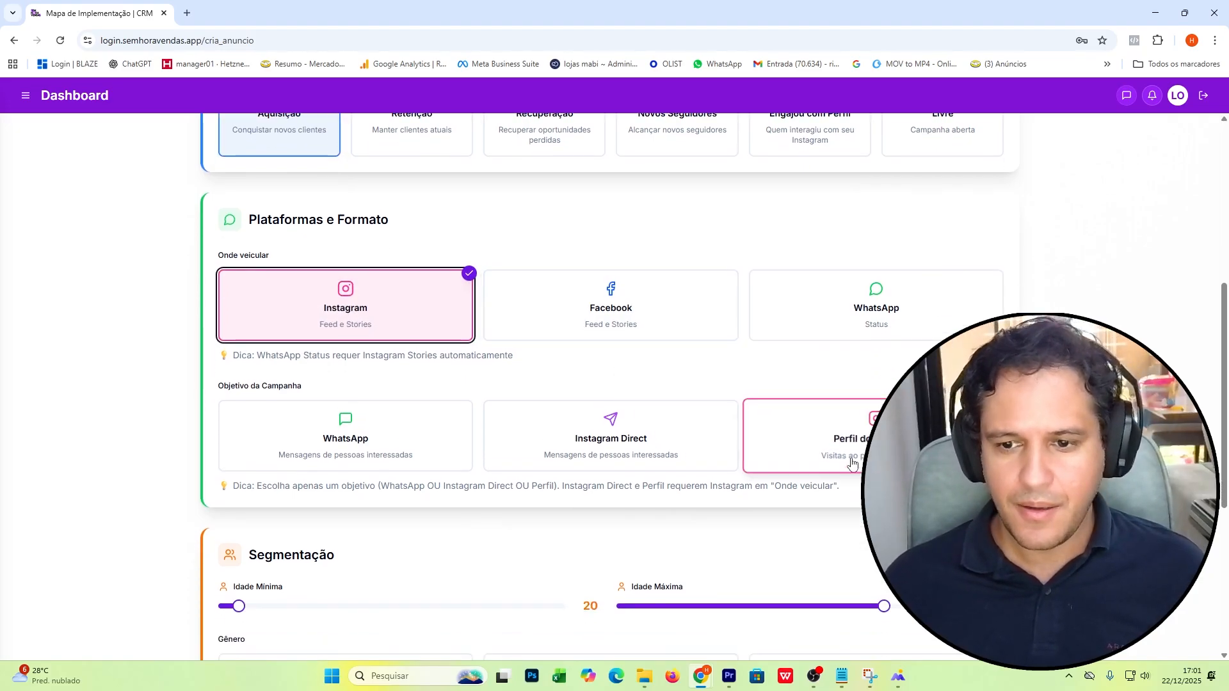
click(813, 442)
- Target women within a shortened radius around the store and create the ad campaign
scroll(537, 424, down, 3)
scroll(537, 425, down, 2)
click(359, 387)
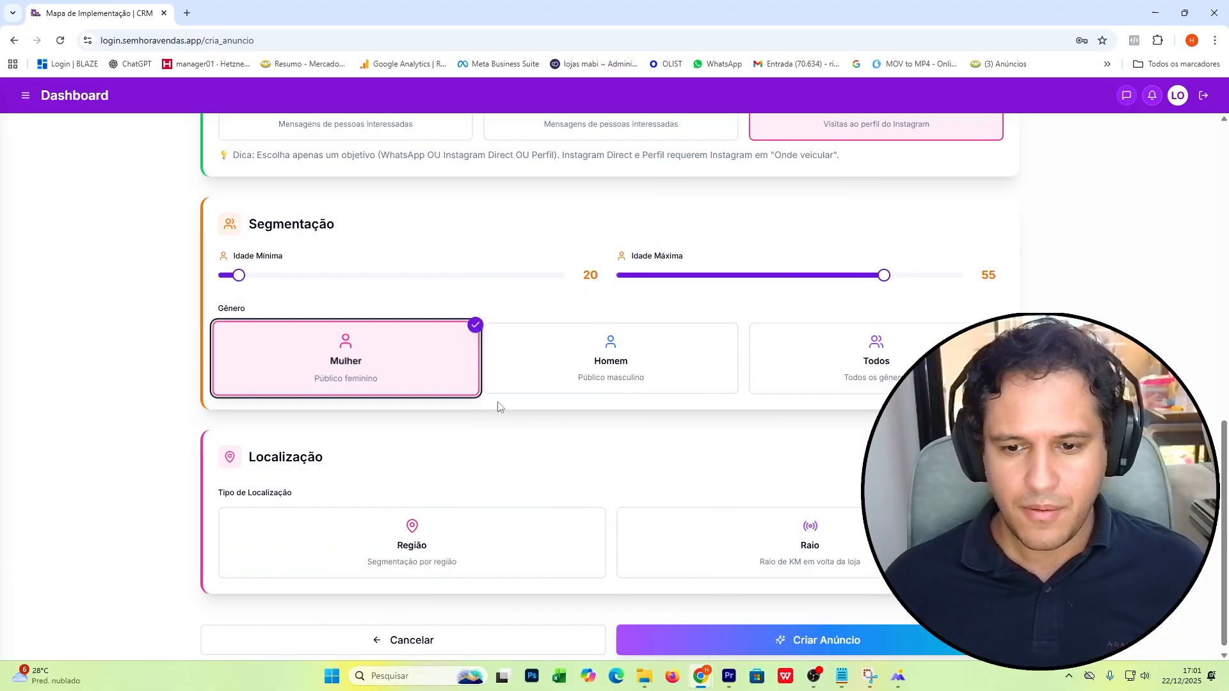
click(736, 518)
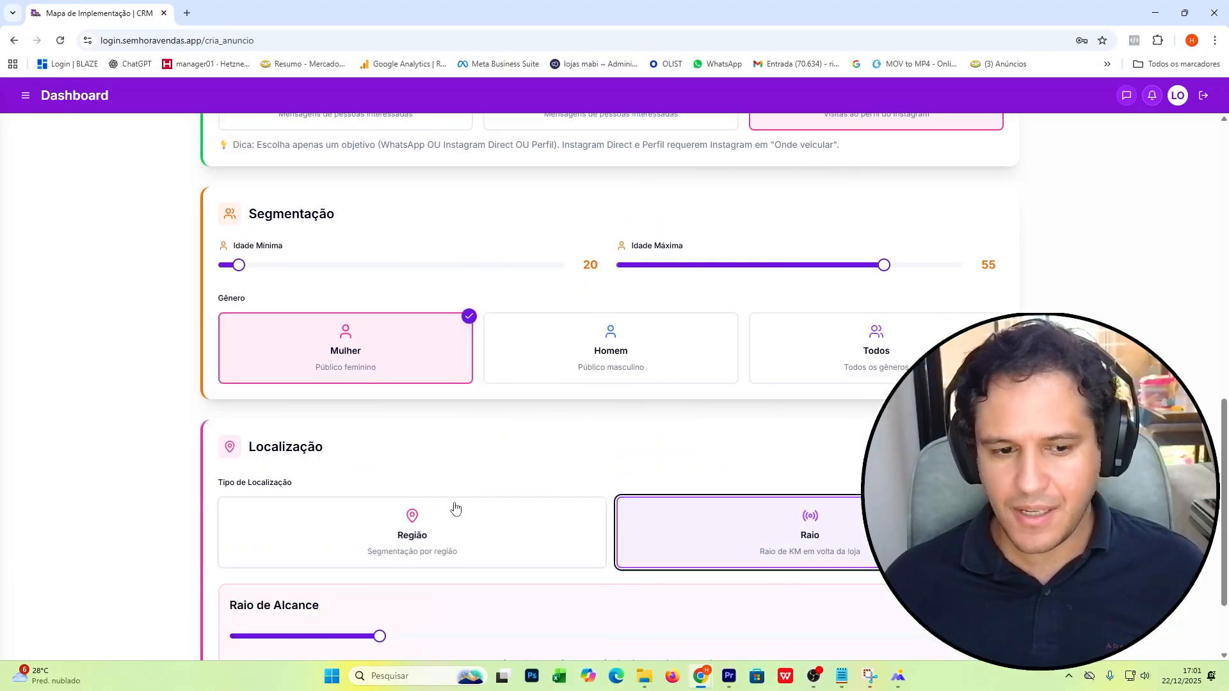
scroll(448, 512, down, 2)
drag(378, 524, 338, 531)
click(846, 632)
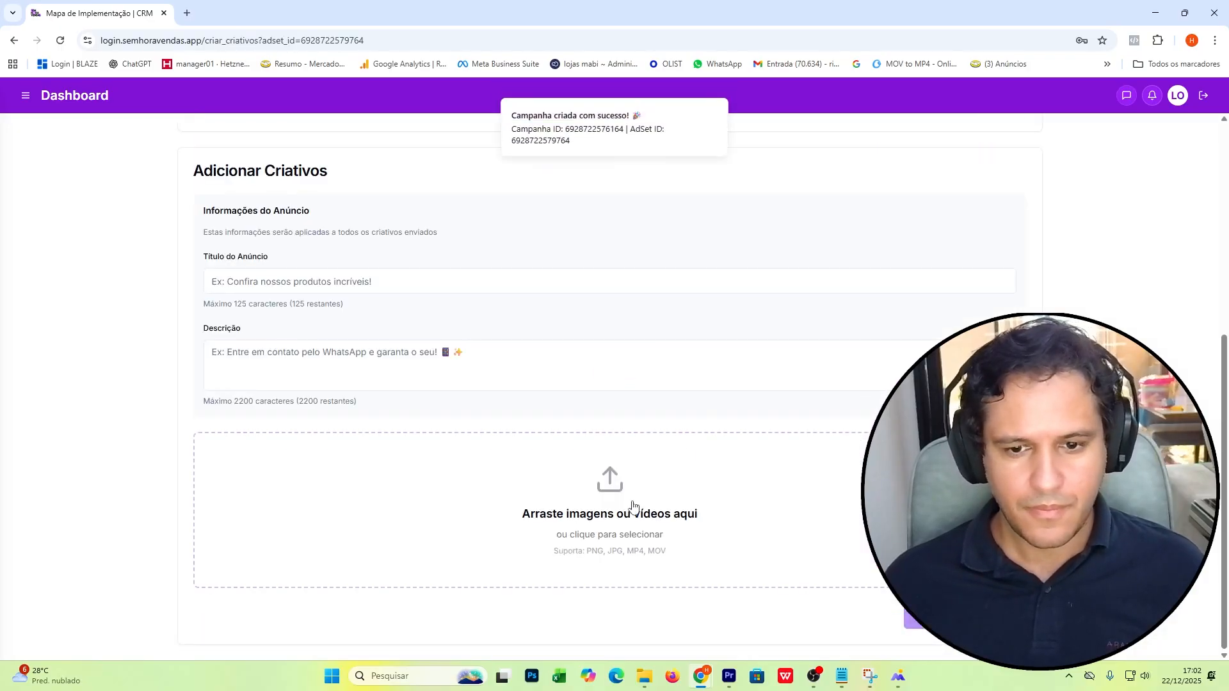
- Upload video 1 from the videos folder as the creative, activate the campaign and return to the campaign list
click(616, 519)
double_click(492, 135)
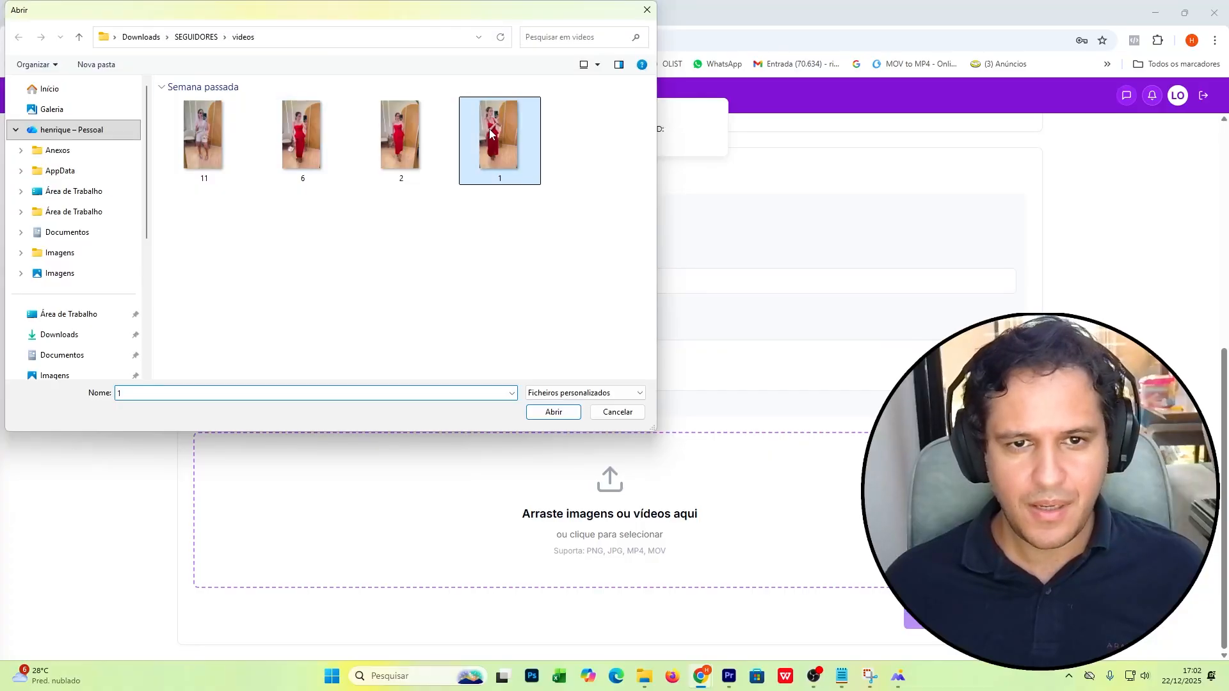
scroll(609, 384, down, 4)
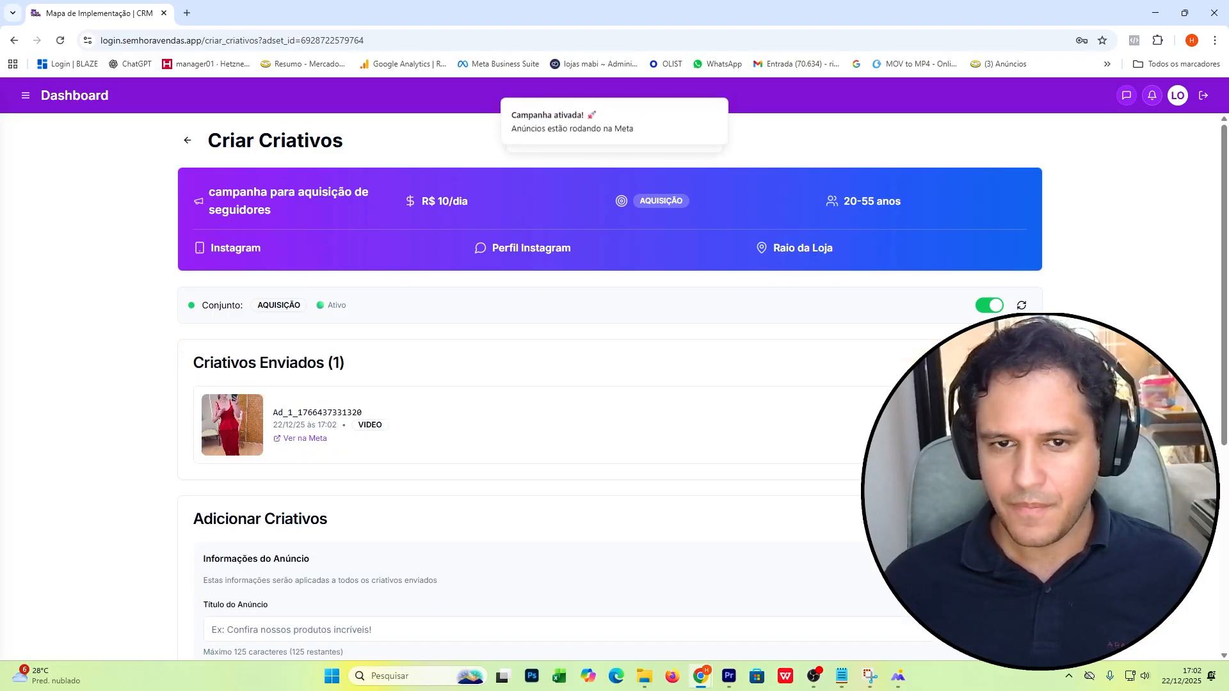
click(188, 141)
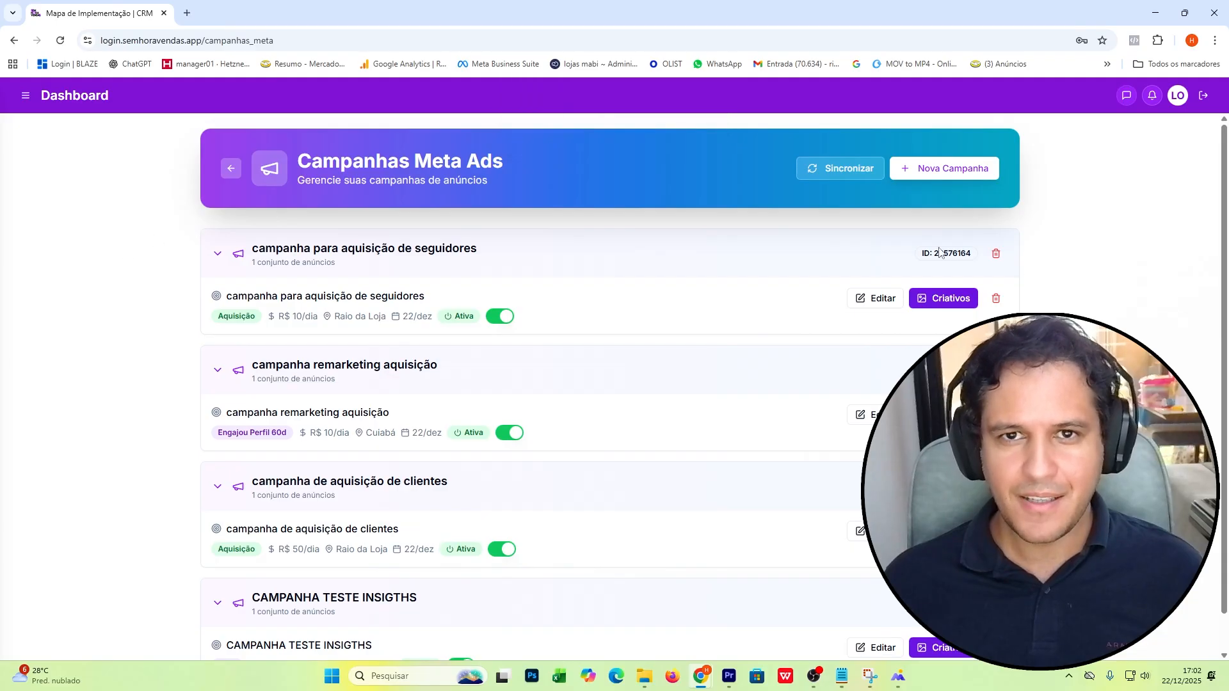
- Switch to WPS Photos to review the acquisition rows of the ad budget table and return to the campaign list
key(alt+Tab)
key(alt+Tab)
key(alt+Tab)
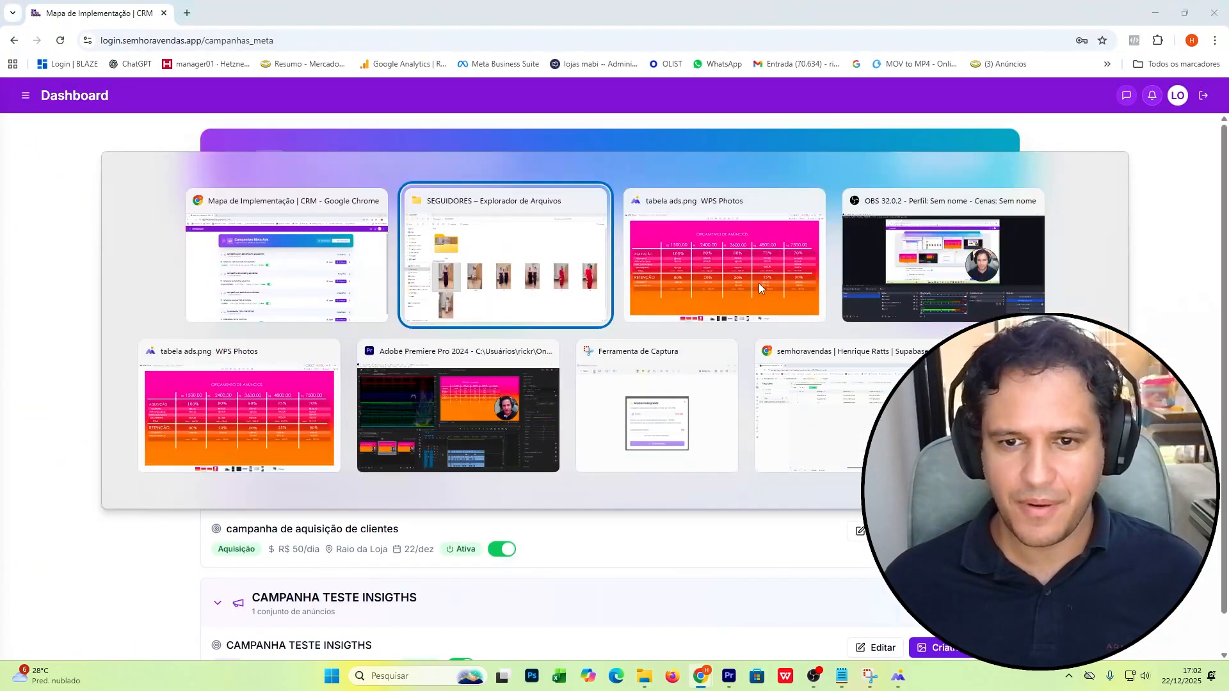
click(758, 282)
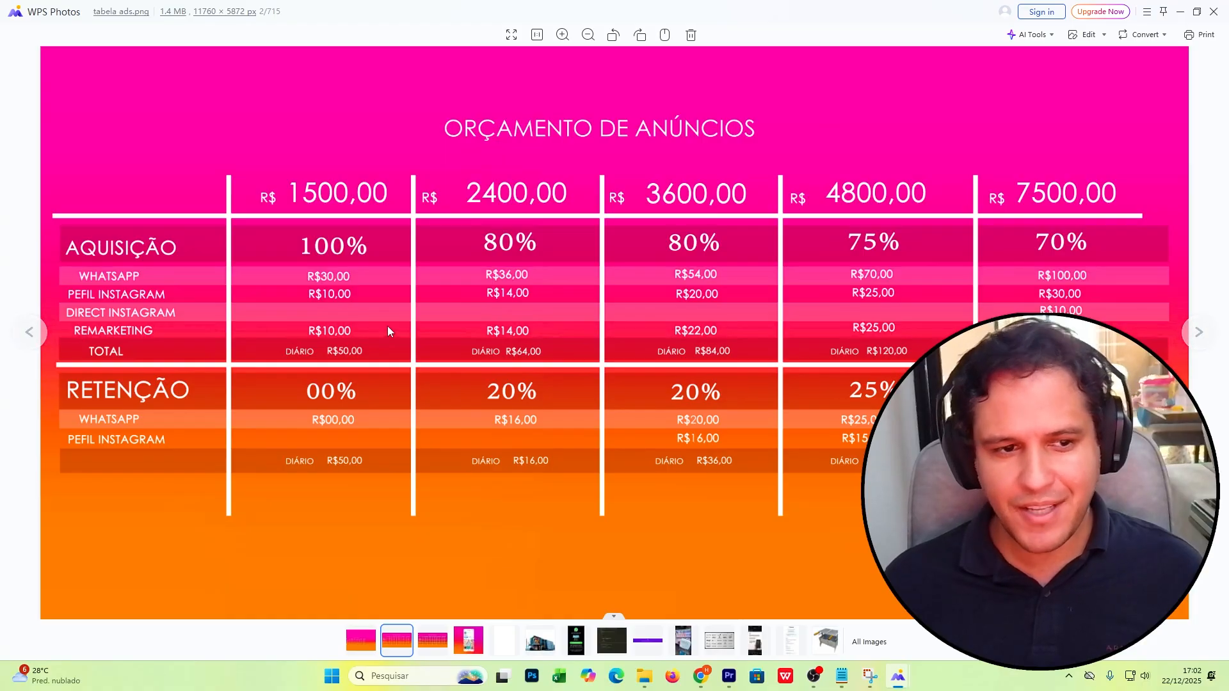
key(alt+Tab)
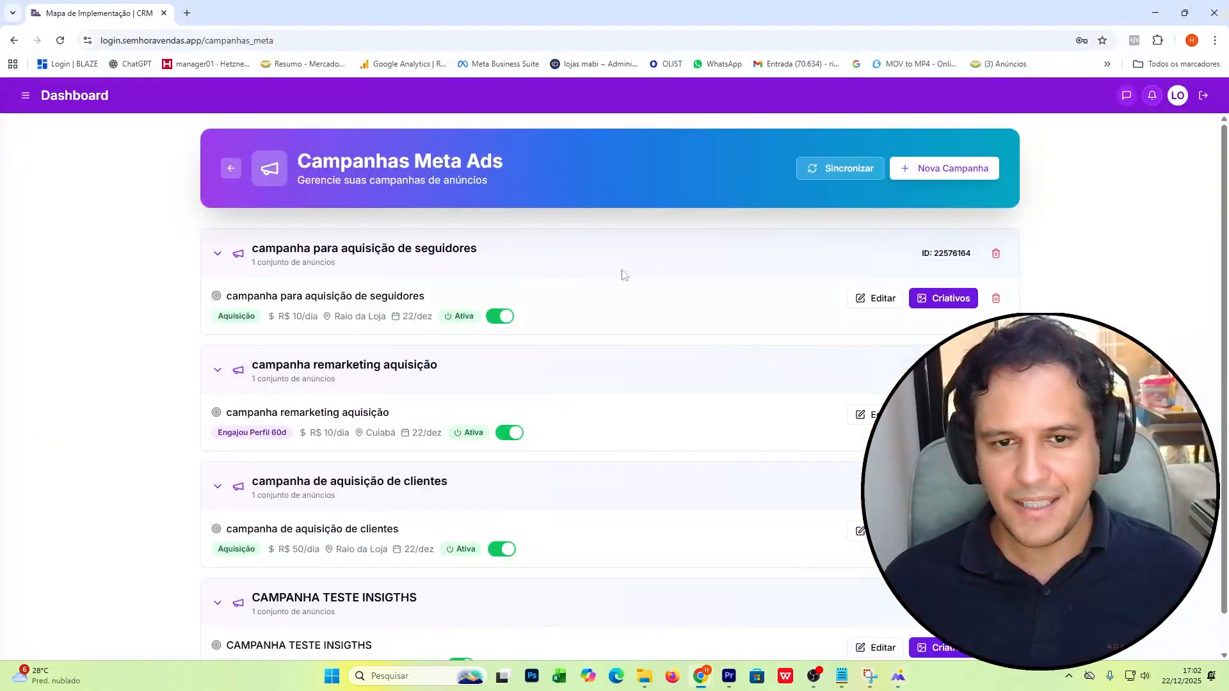
click(973, 168)
scroll(659, 200, down, 10)
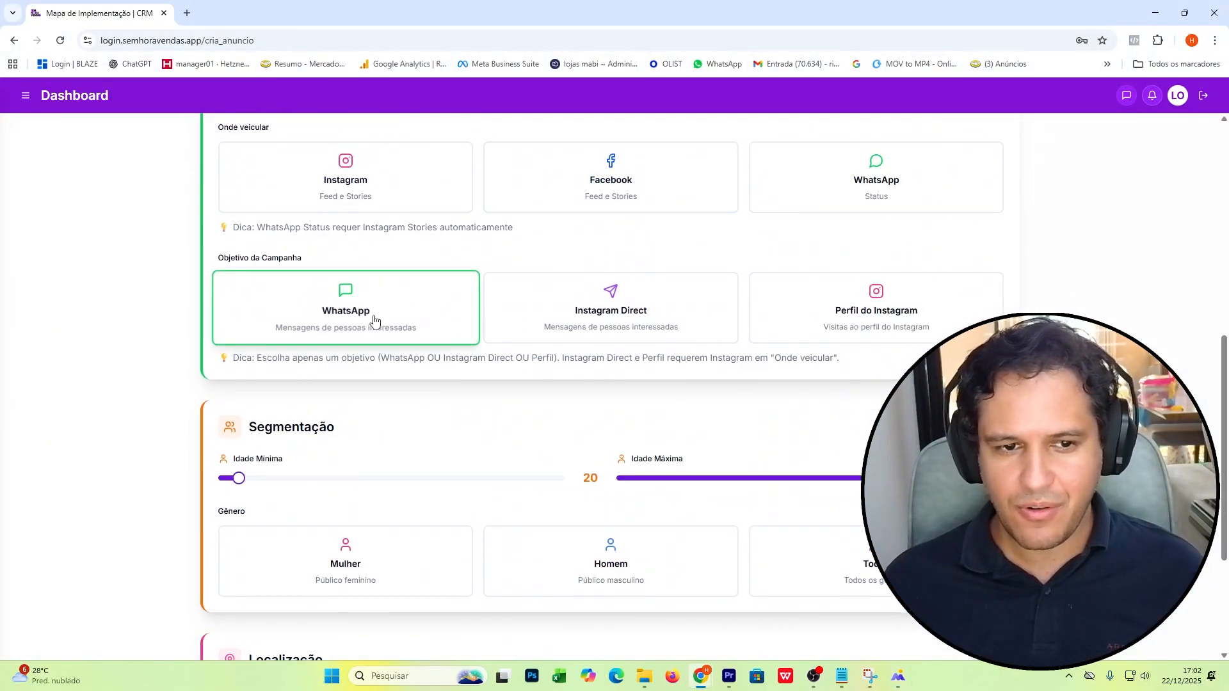
click(365, 317)
click(668, 327)
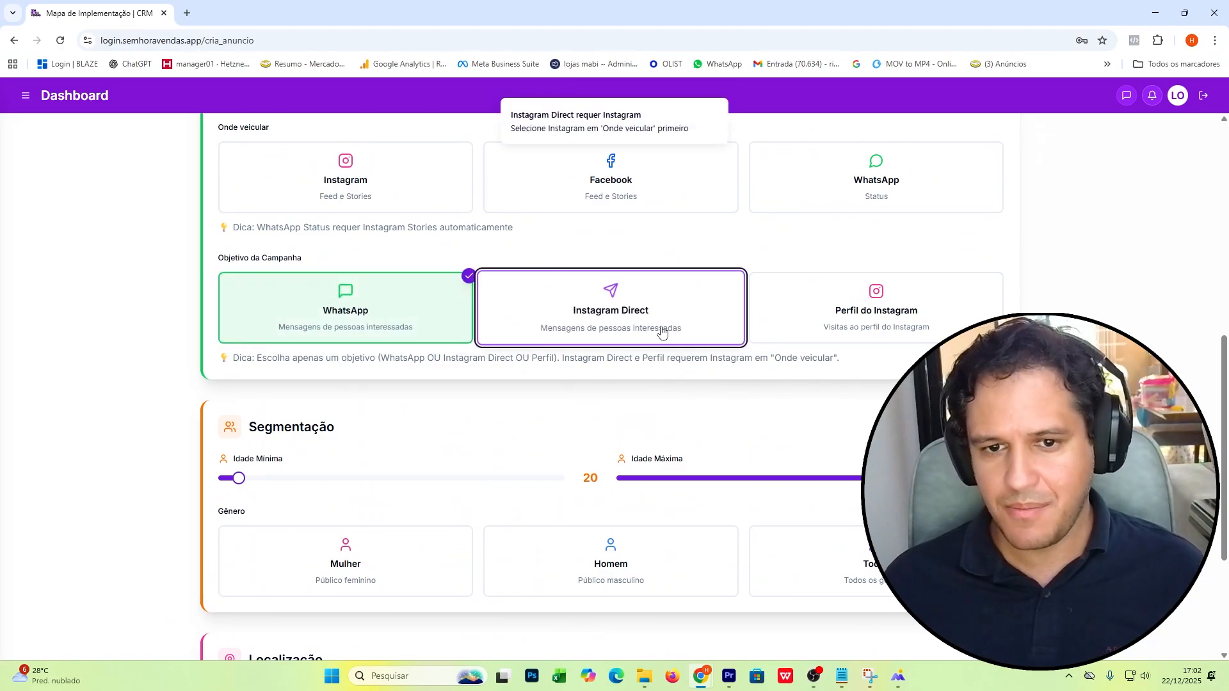
click(377, 204)
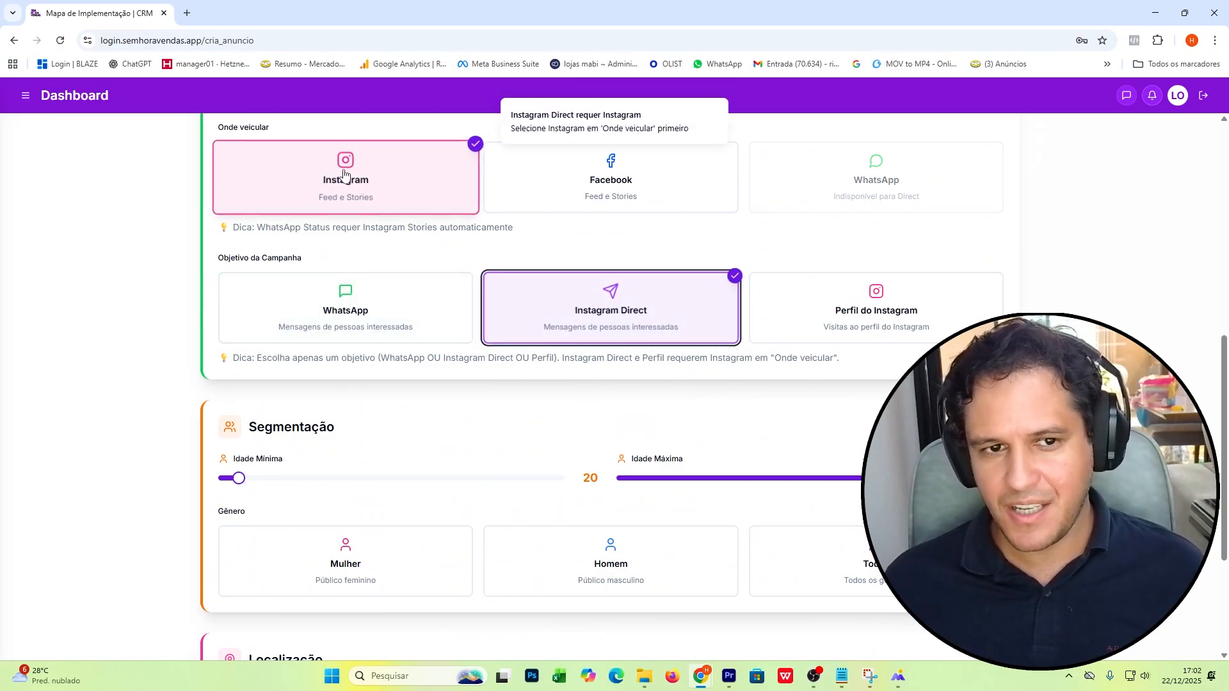
click(346, 176)
click(549, 299)
click(422, 189)
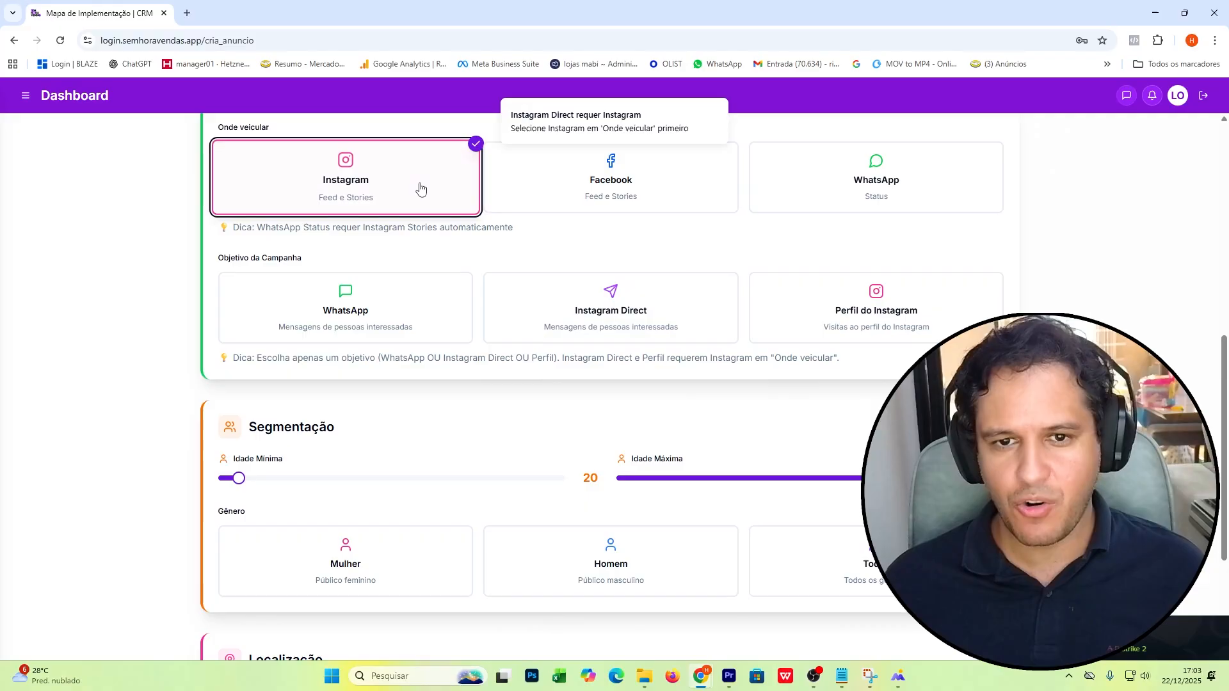
click(571, 297)
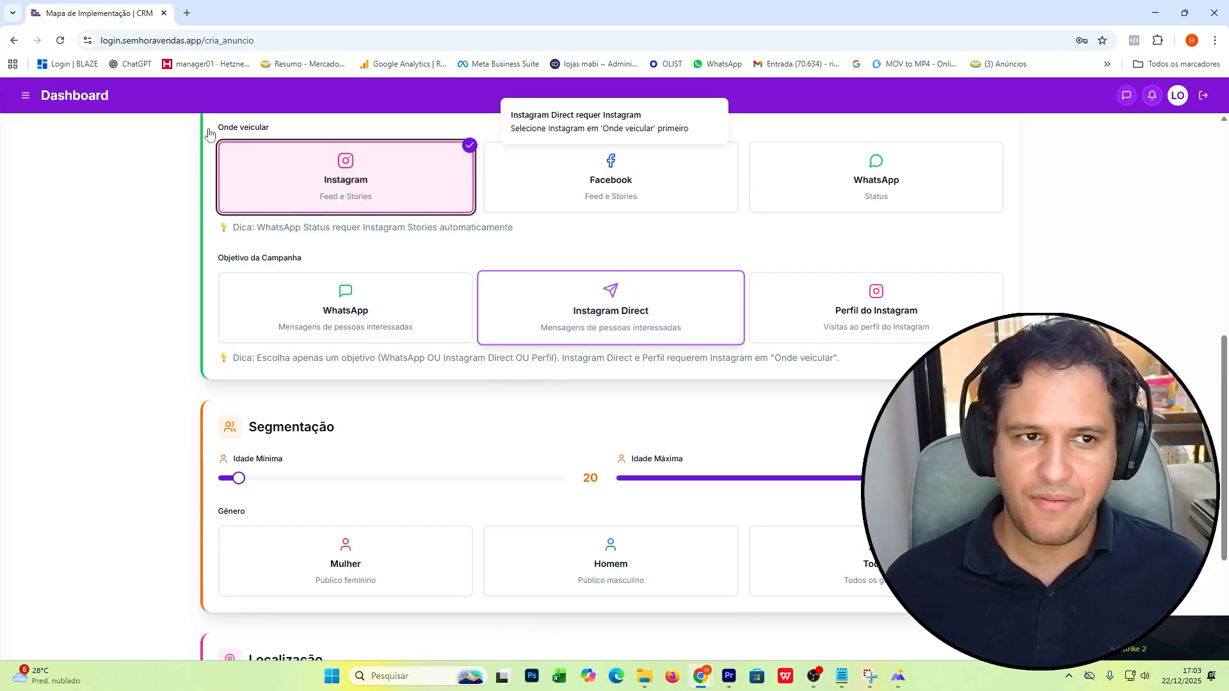
click(14, 42)
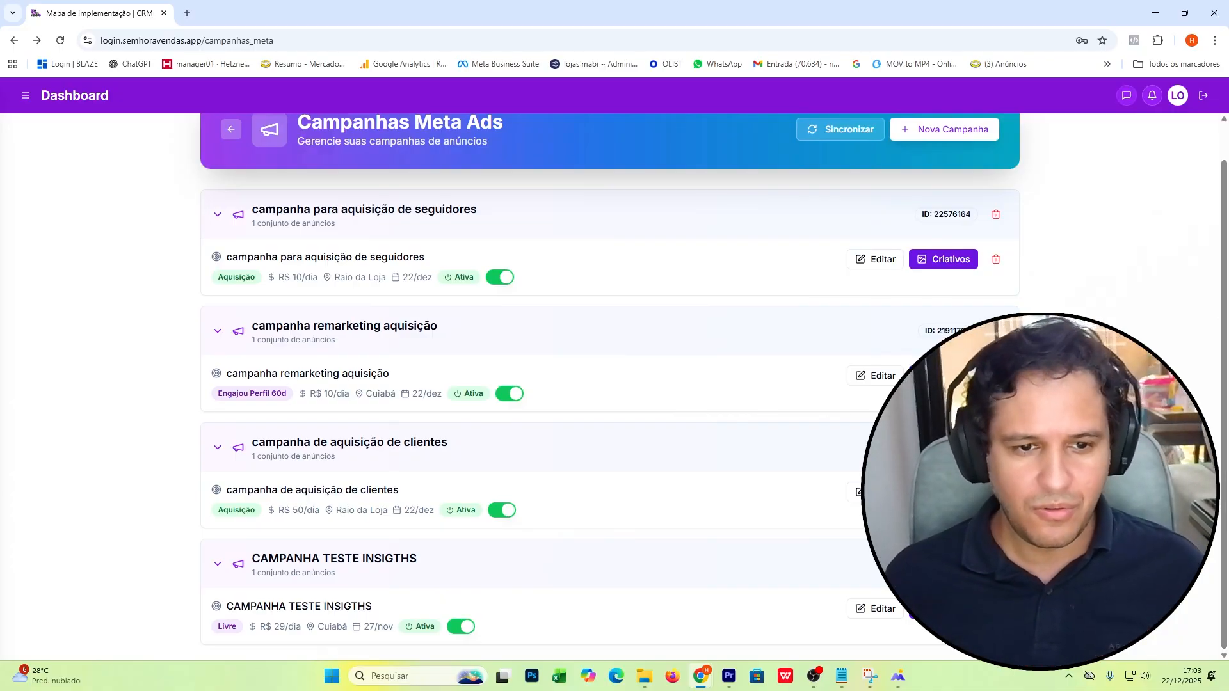
- Open a blank form for a new campaign and select the Recuperação campaign type
scroll(615, 384, up, 1)
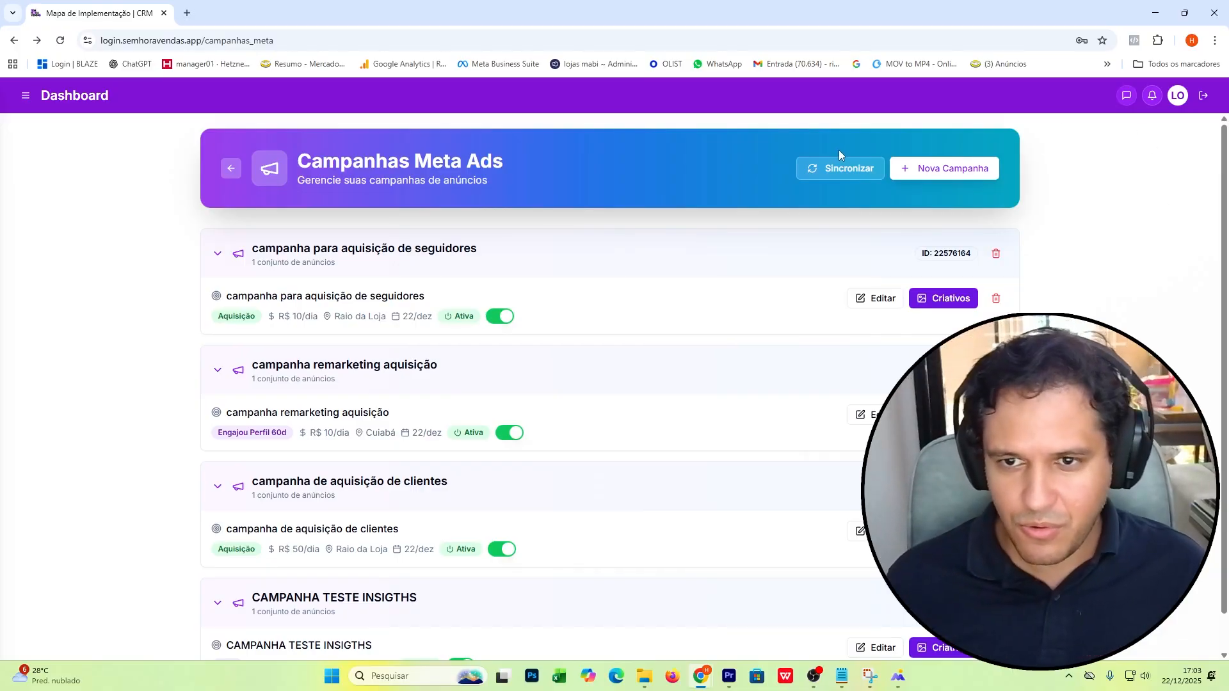
click(930, 176)
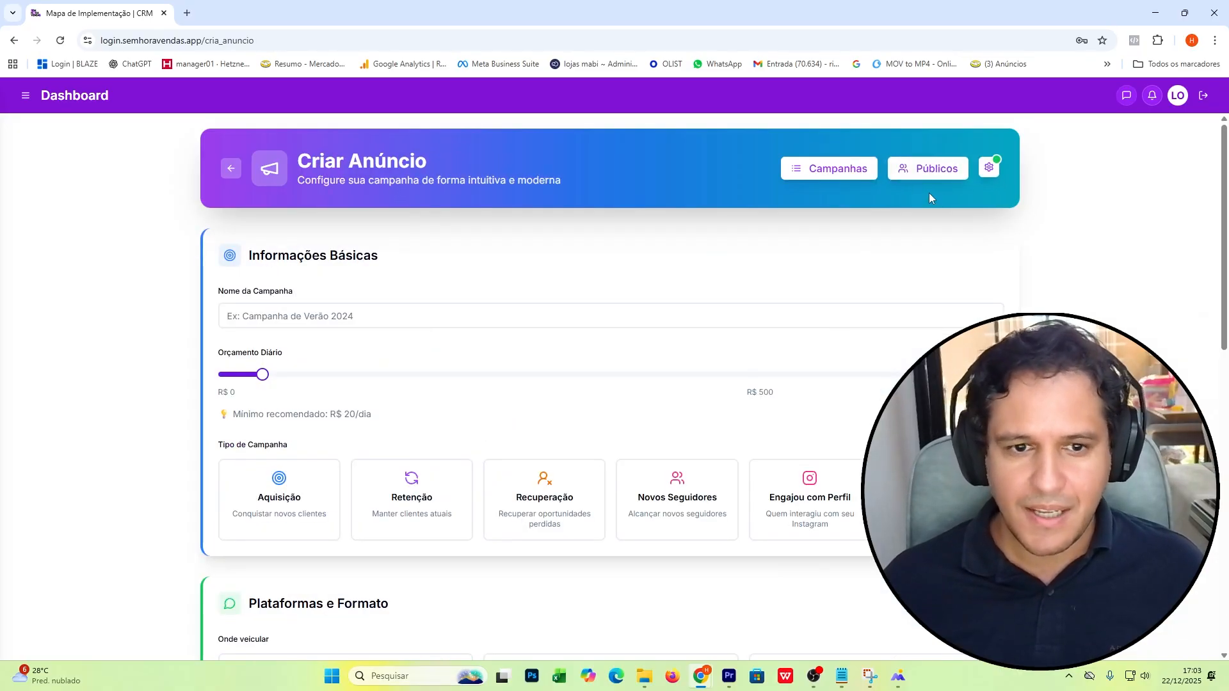
scroll(186, 269, down, 1)
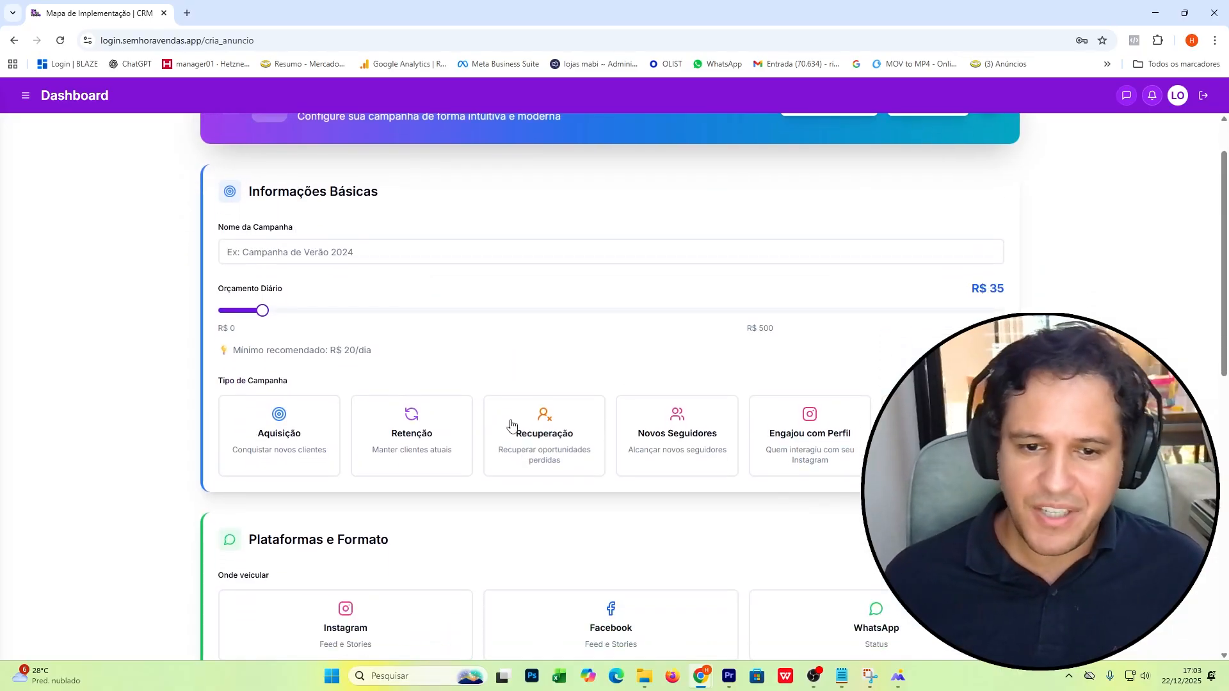
click(511, 425)
scroll(527, 446, down, 2)
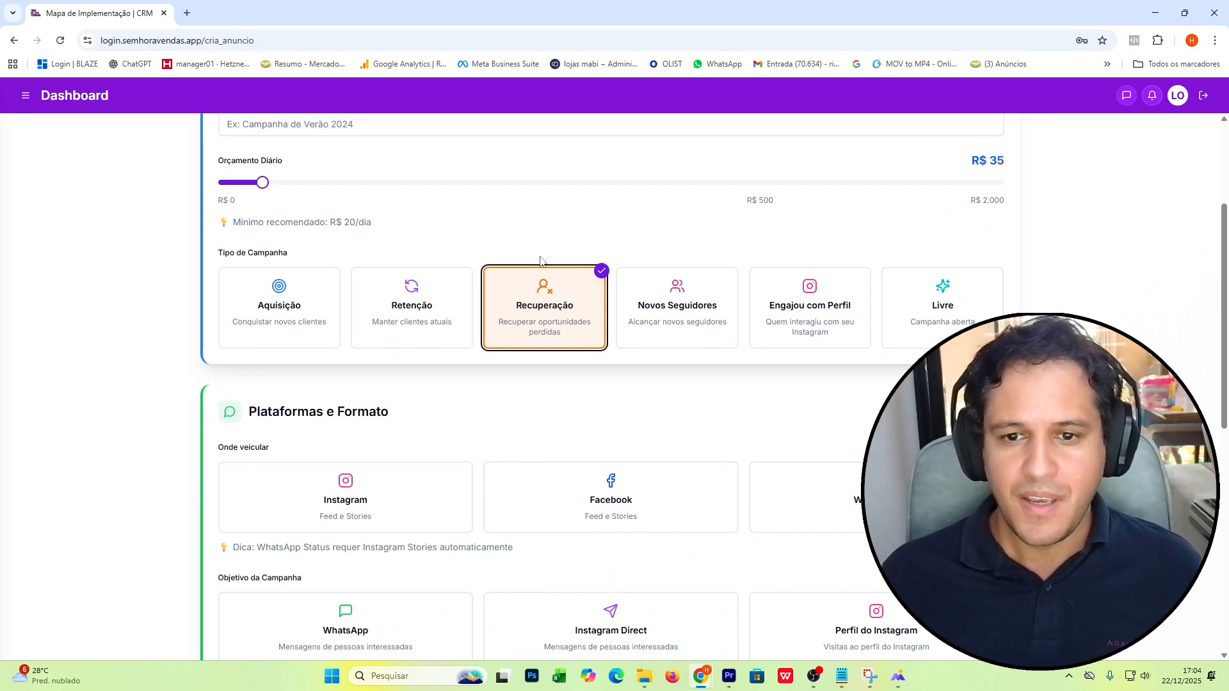
- Change the campaign type to Novos Seguidores and exclude Clientes and Oportunidades Perdidas from the ads
click(697, 306)
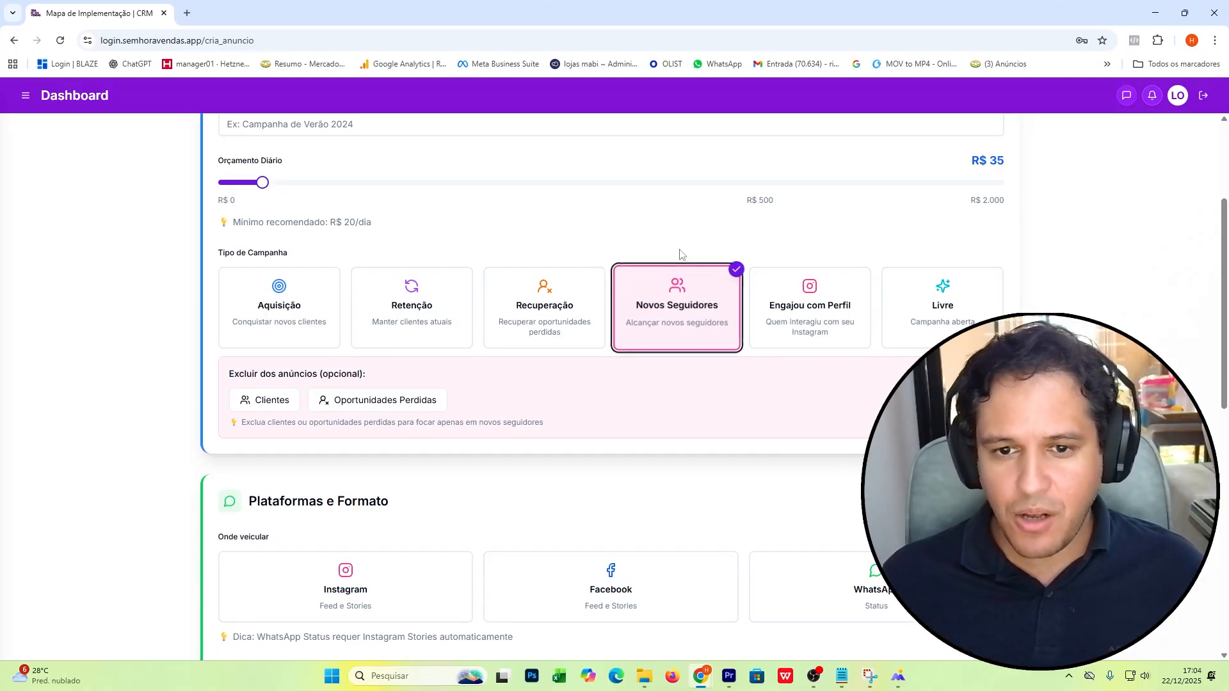
click(271, 405)
click(280, 410)
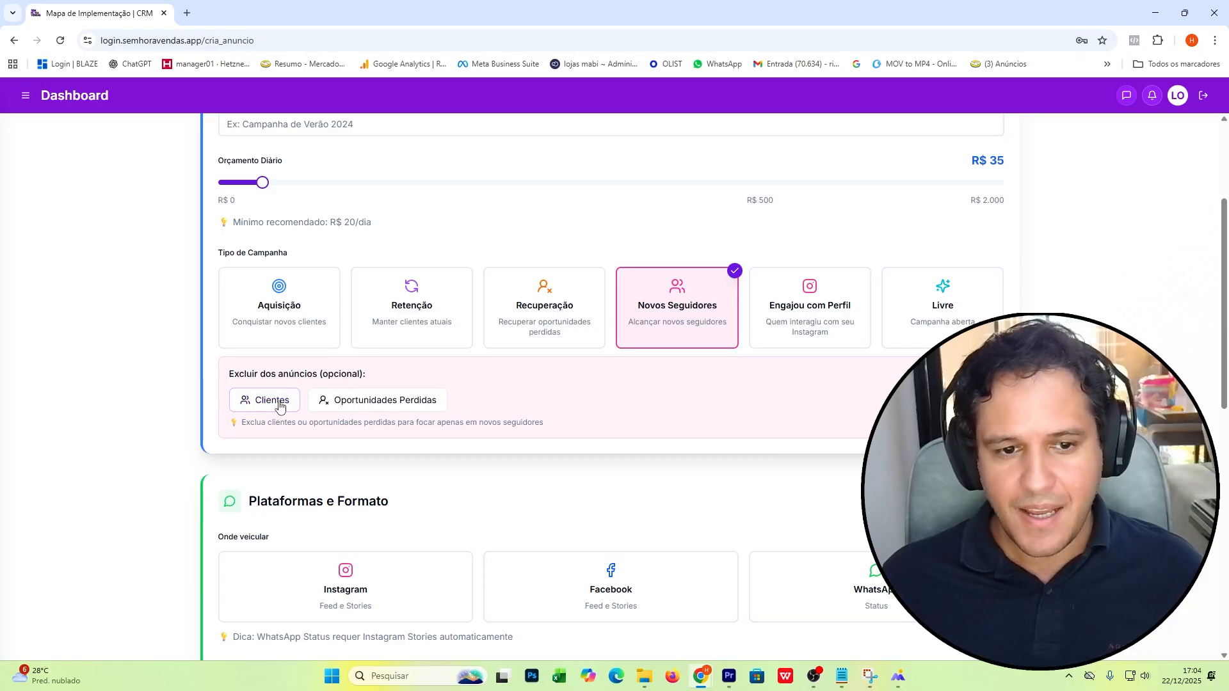
click(275, 406)
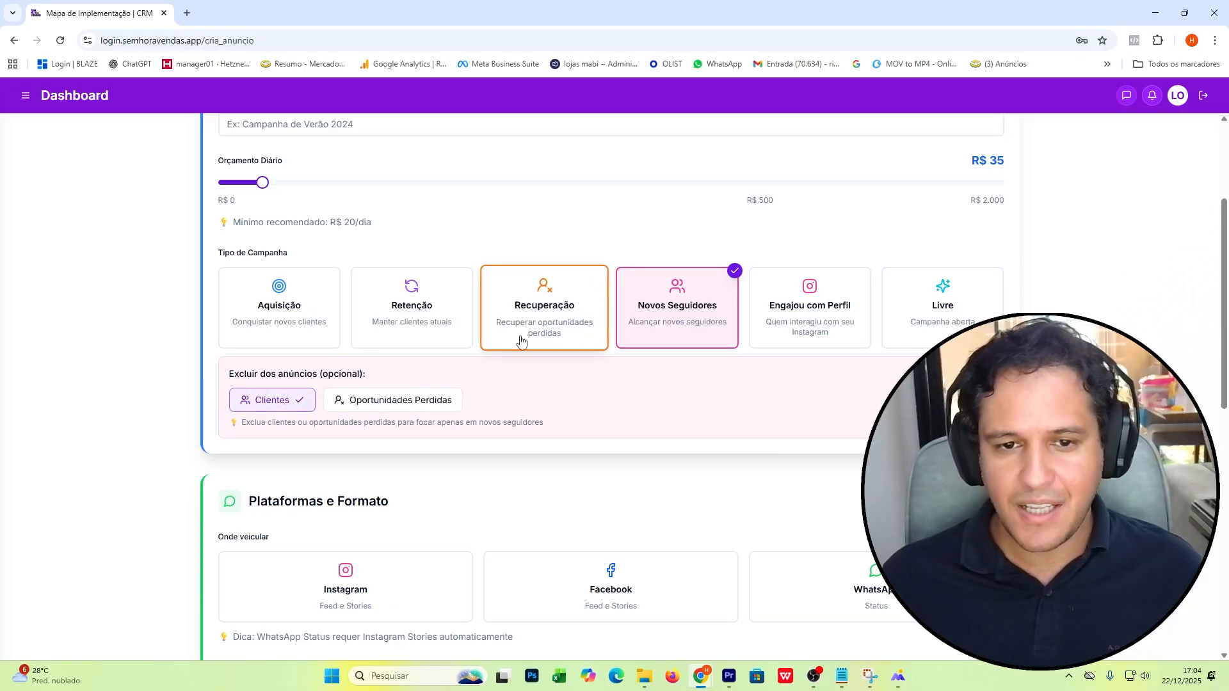
click(359, 401)
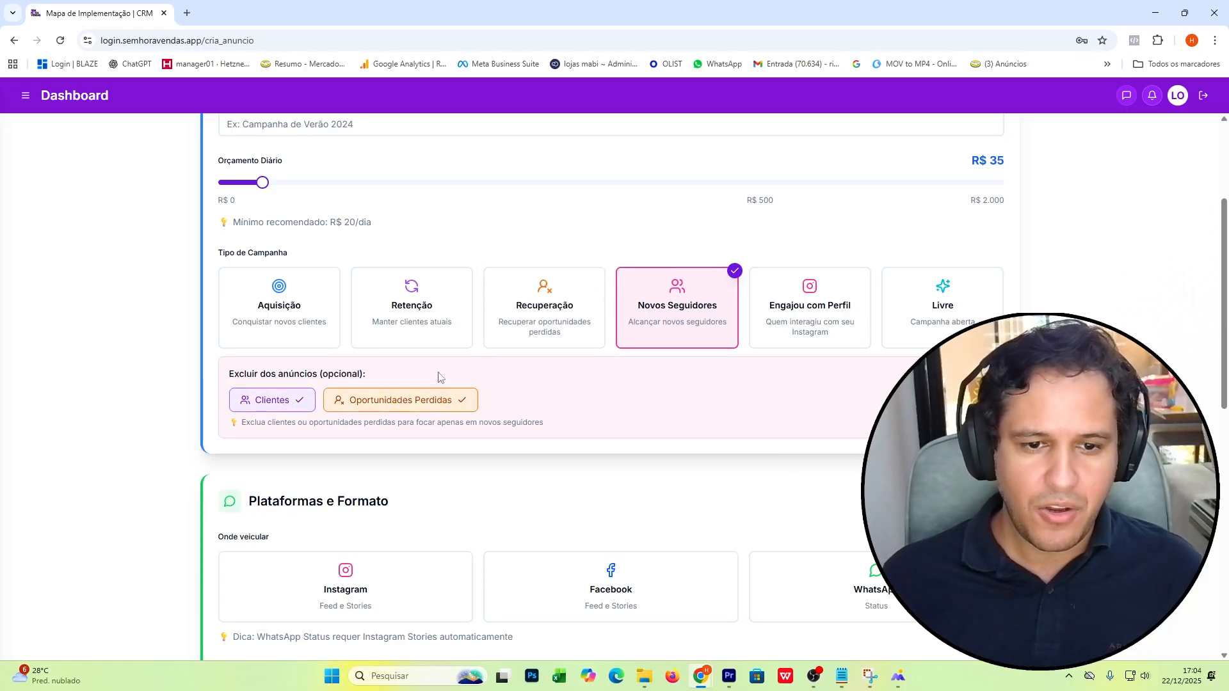
- Stop excluding Oportunidades Perdidas from the ads, and demonstrate the Livre and Recuperação campaign types
click(417, 406)
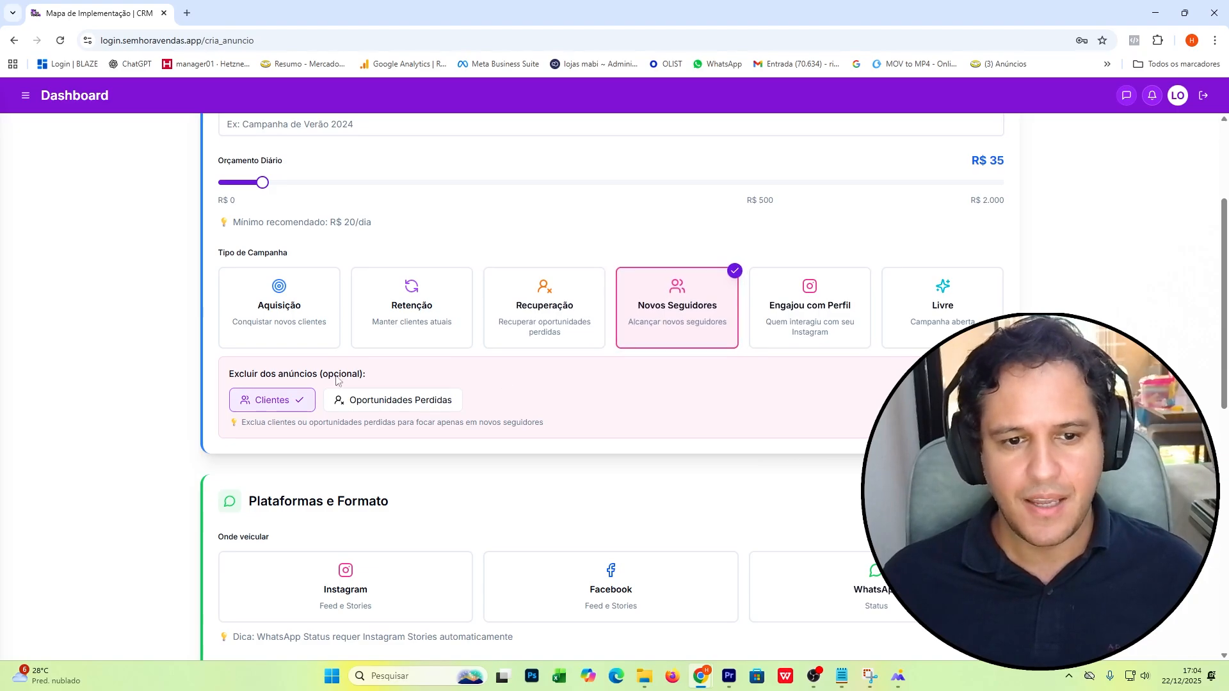
click(944, 328)
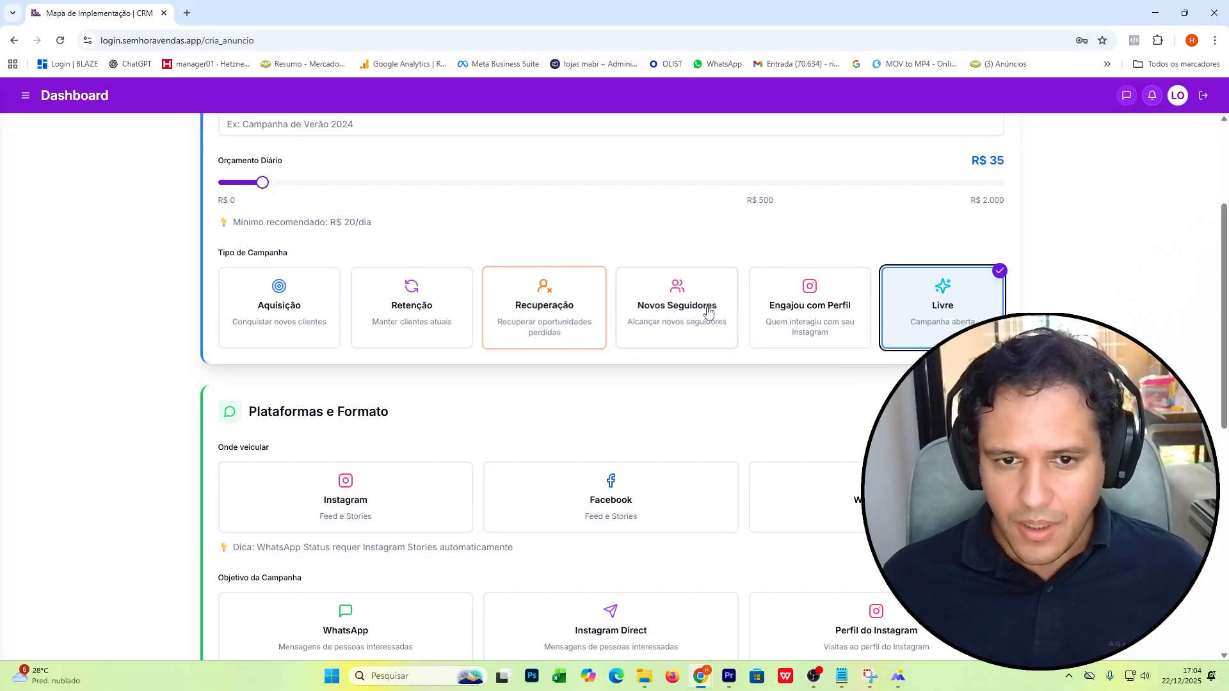
click(556, 301)
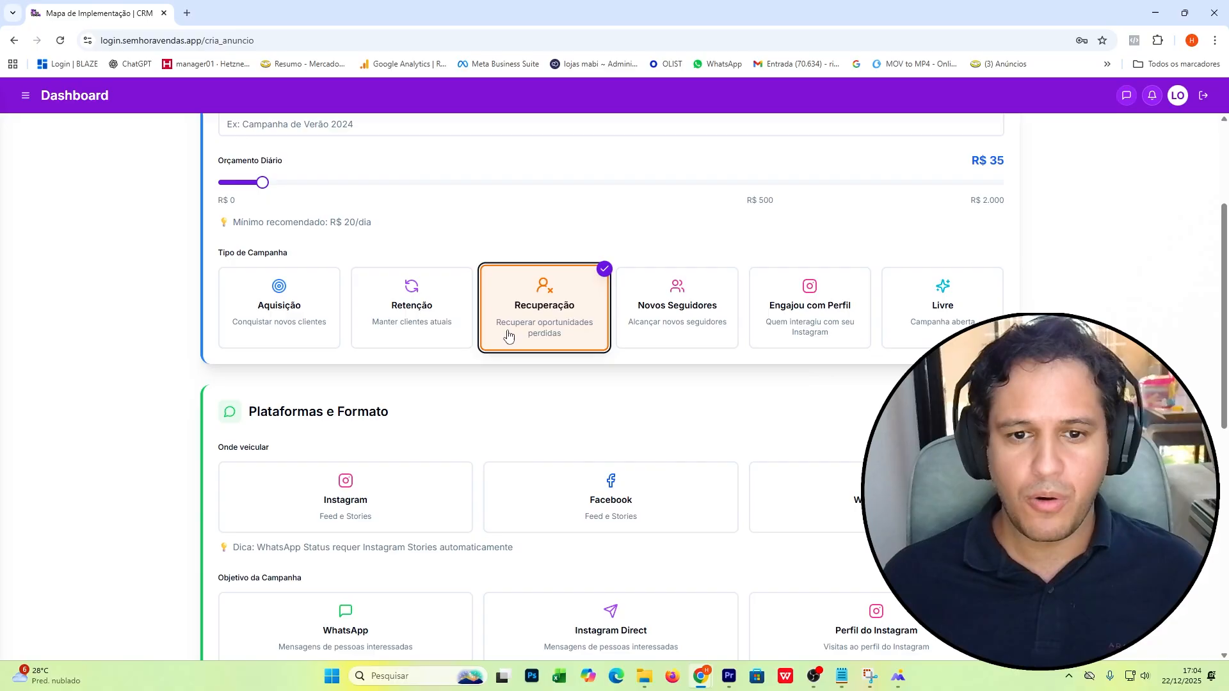
- Set the campaign type to Novos Seguidores with only Clientes excluded, contrasting it with the Recuperação type
click(686, 269)
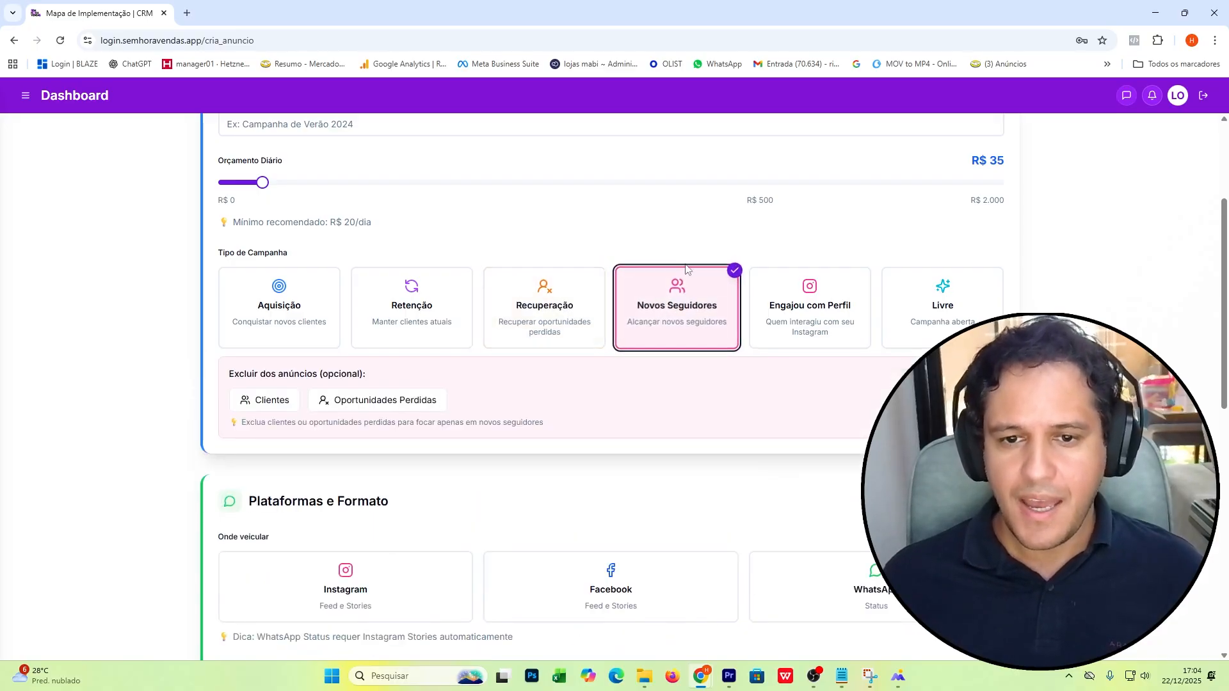
click(269, 403)
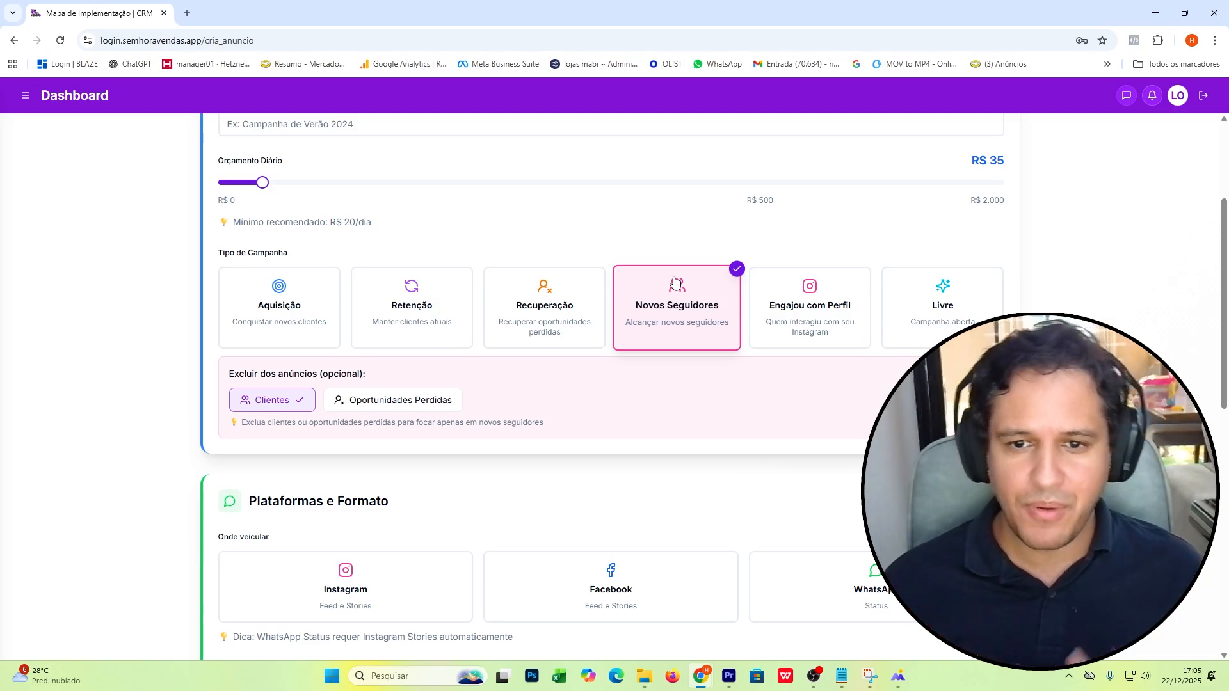
click(564, 301)
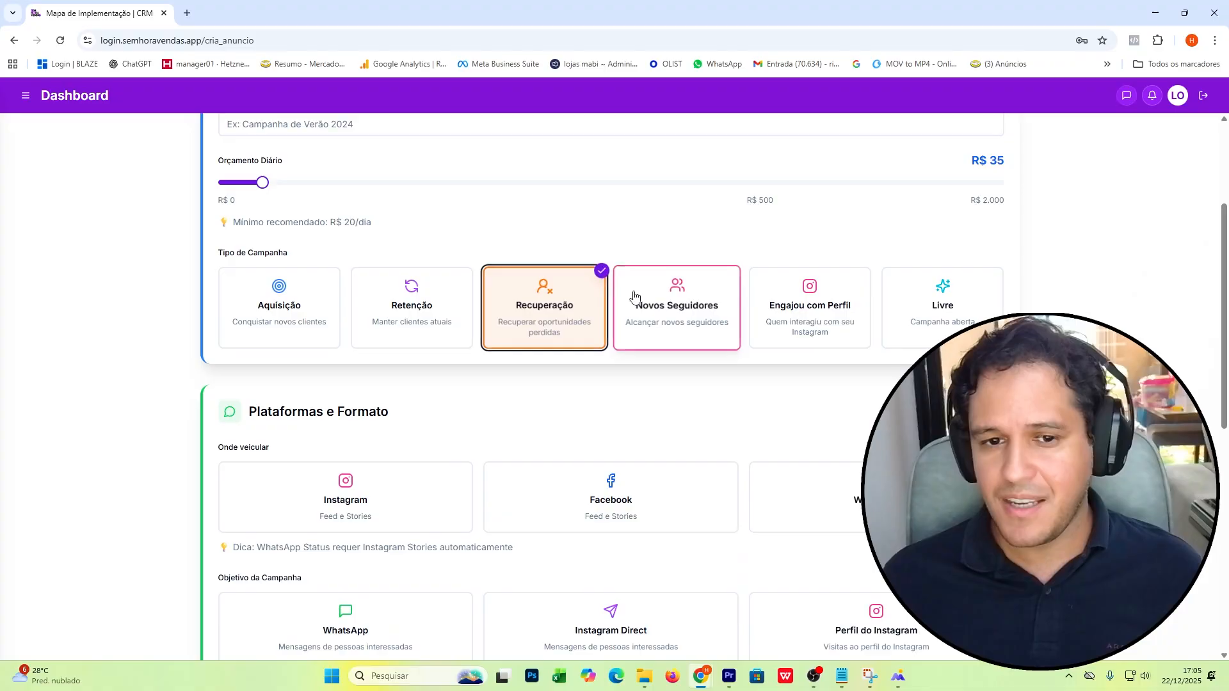
click(637, 294)
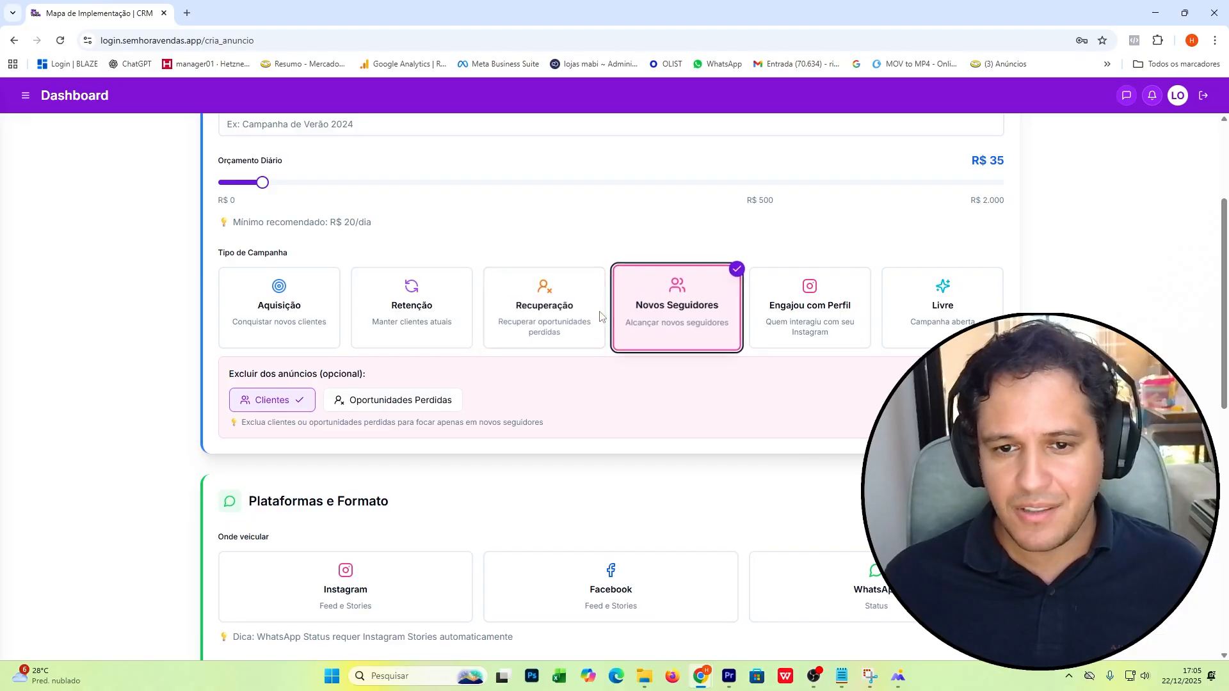
- Choose Instagram as the ad placement and WhatsApp as the campaign objective
scroll(589, 325, down, 9)
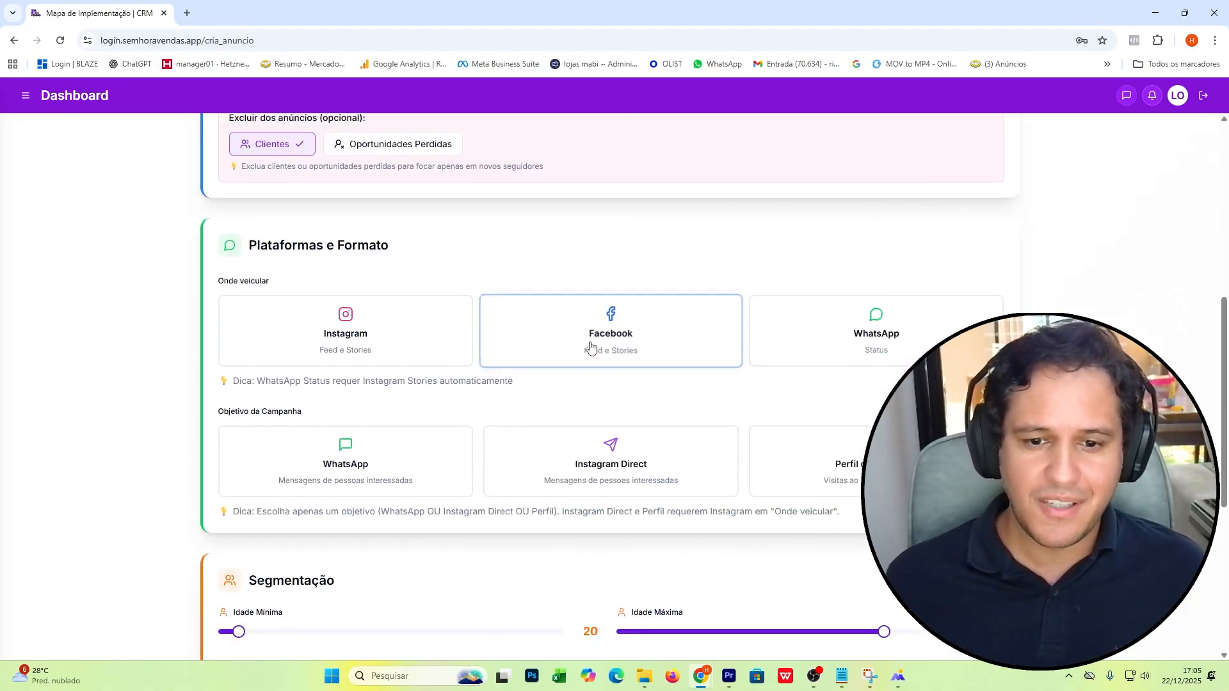
scroll(589, 324, up, 9)
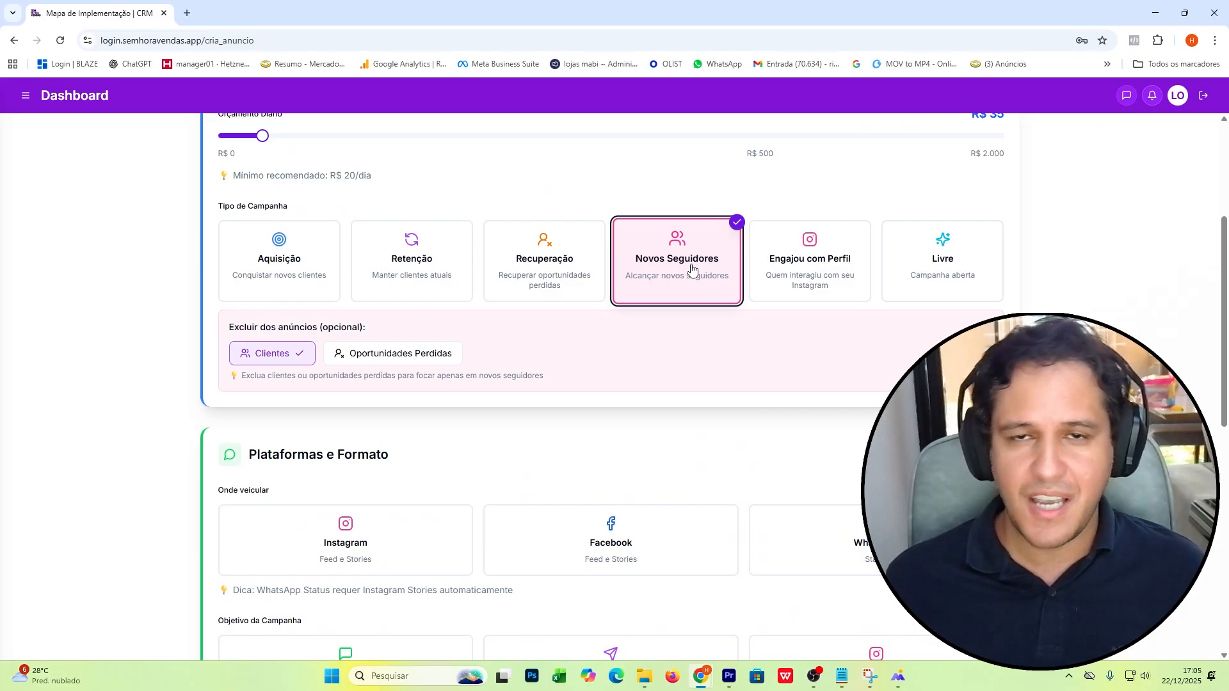
scroll(384, 352, down, 3)
click(317, 351)
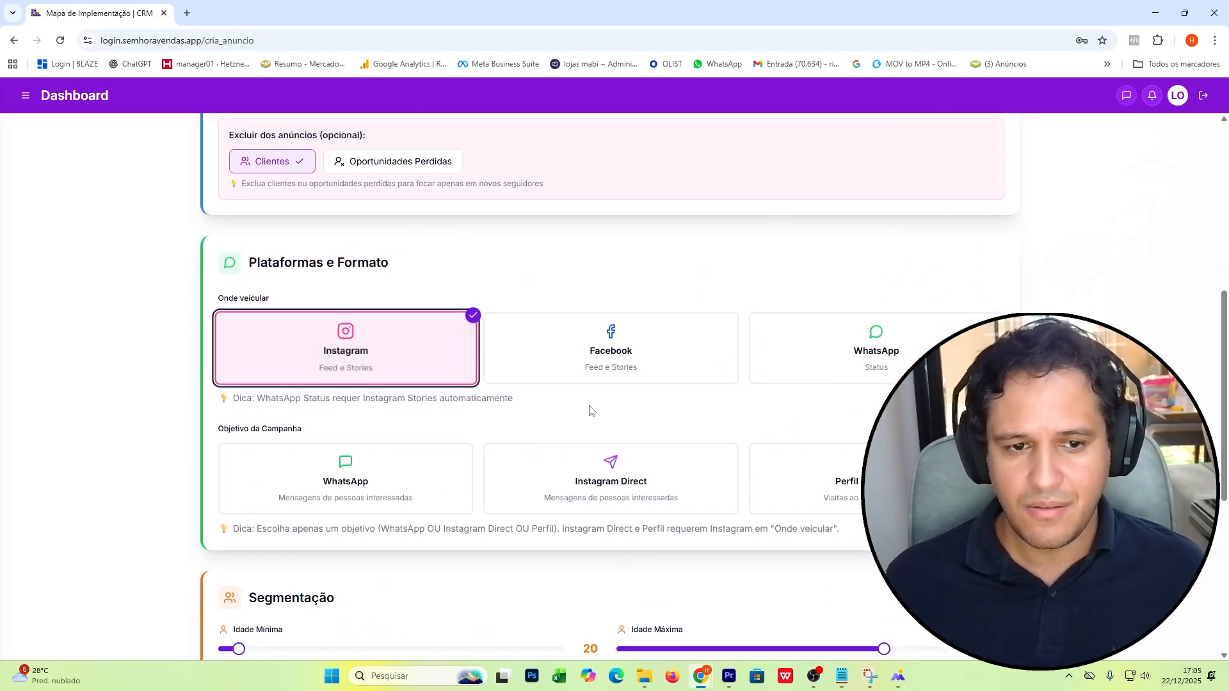
click(416, 473)
- Target the Mulher gender and set the location type to Região after trying Raio
scroll(506, 471, down, 6)
click(336, 377)
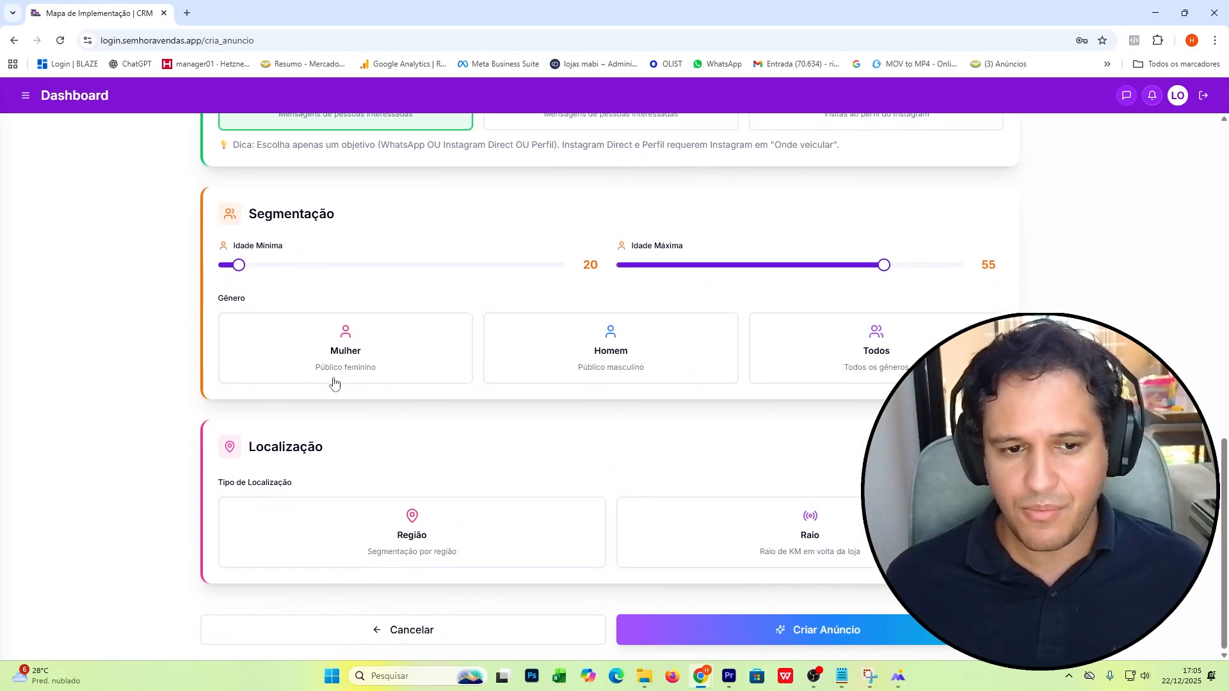
click(809, 531)
scroll(674, 529, down, 2)
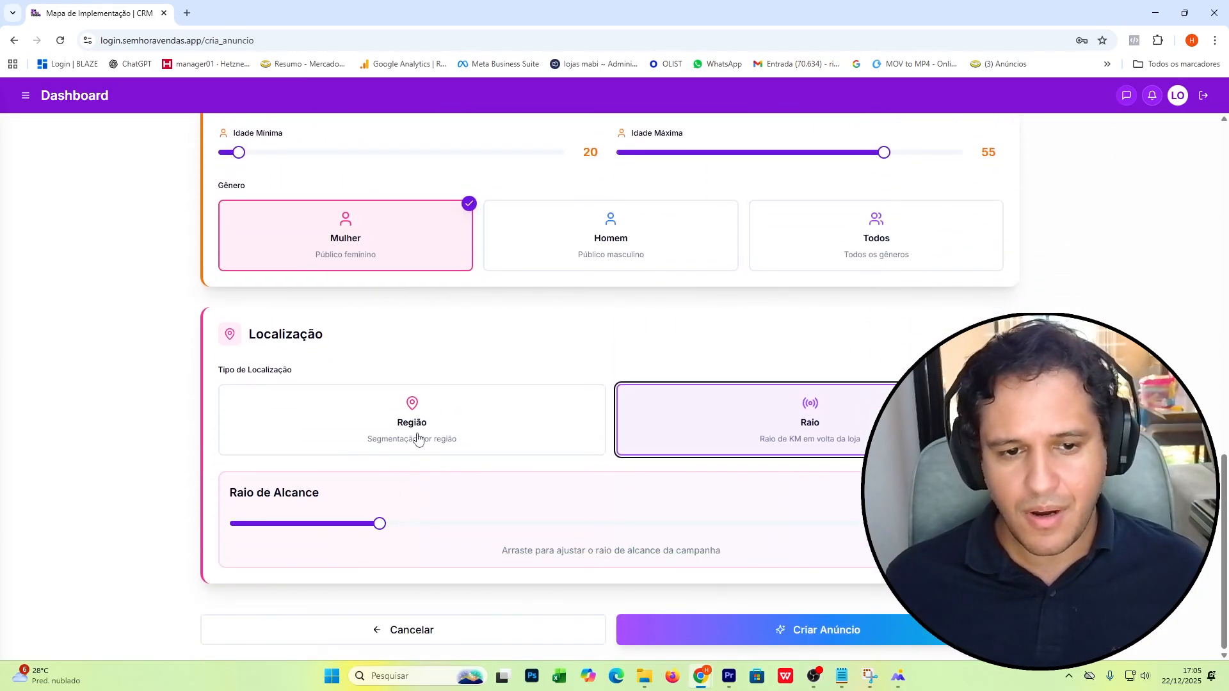
click(416, 434)
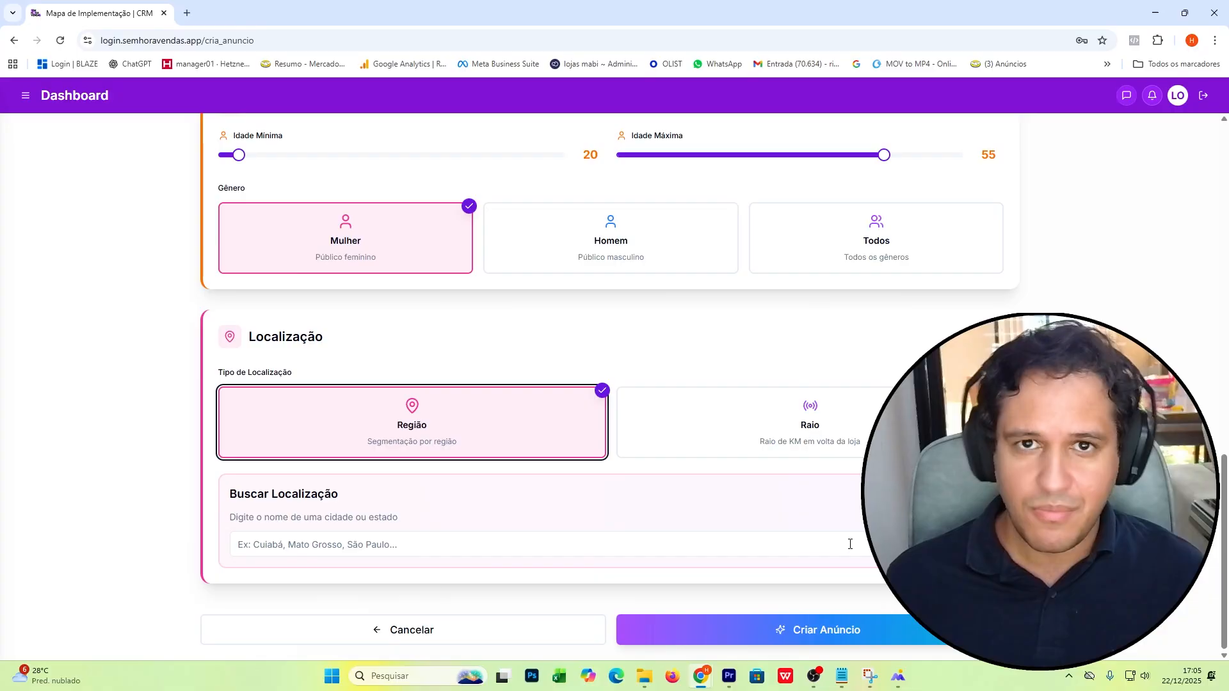
- Change the campaign type to Engajou com Perfil and set its engagement window to 30 dias
scroll(850, 549, up, 6)
scroll(850, 549, up, 5)
click(714, 320)
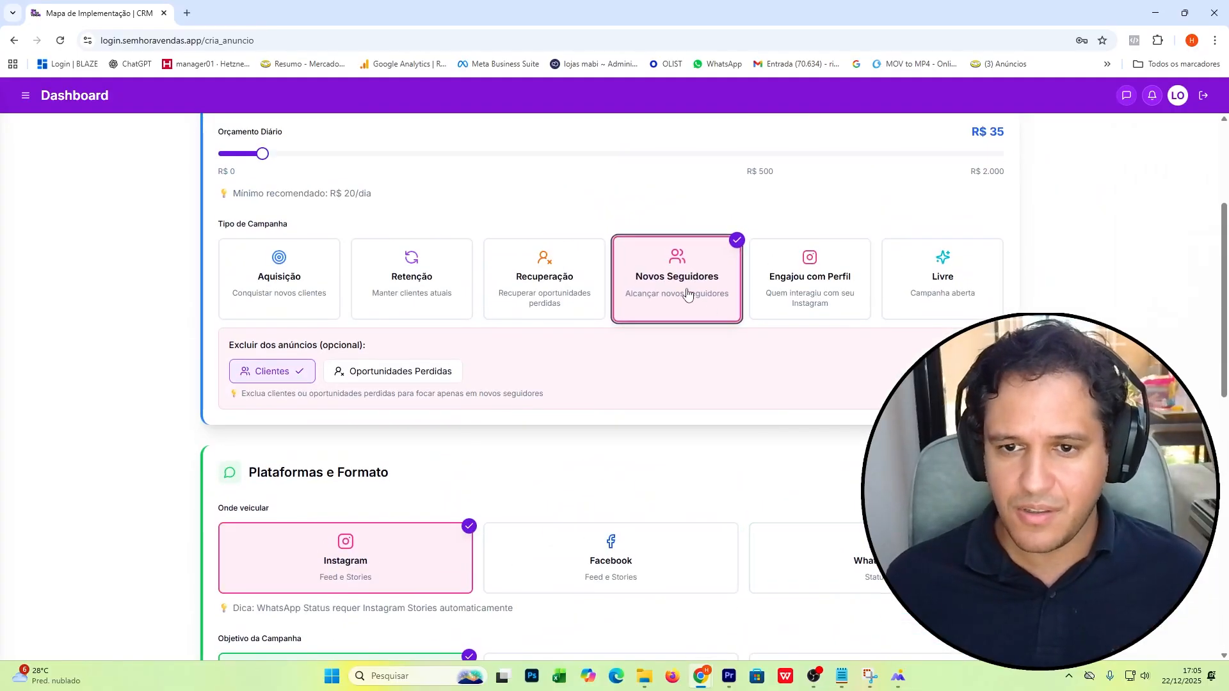
click(807, 269)
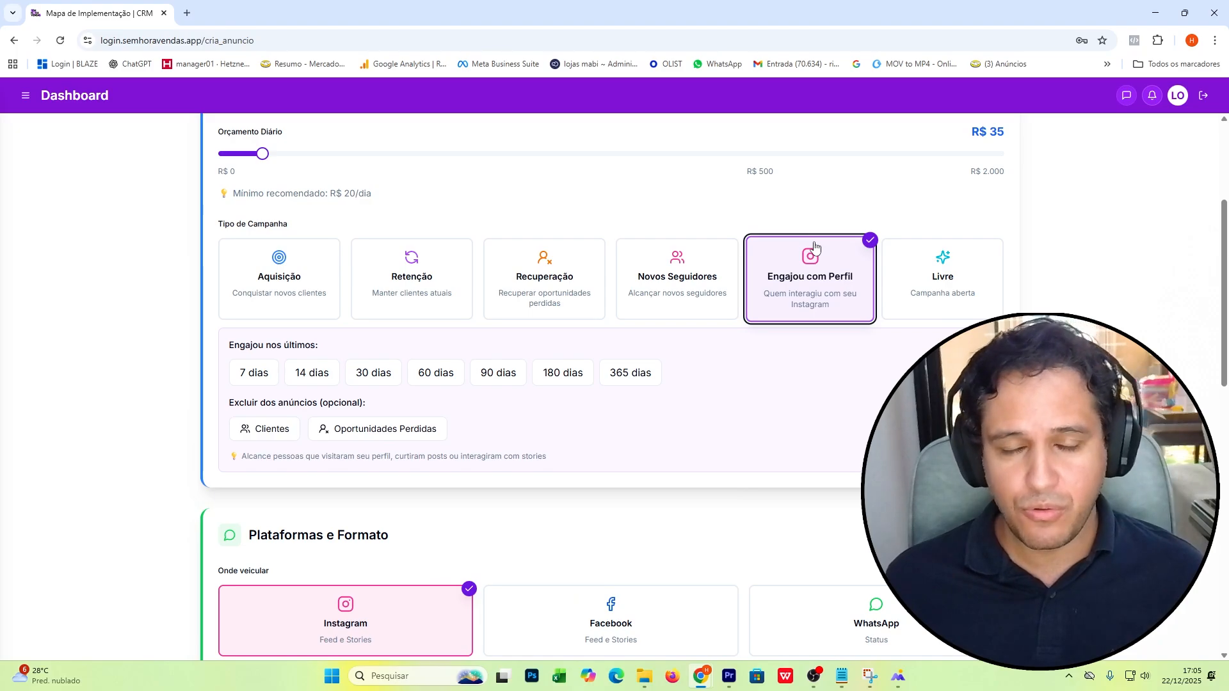
click(312, 373)
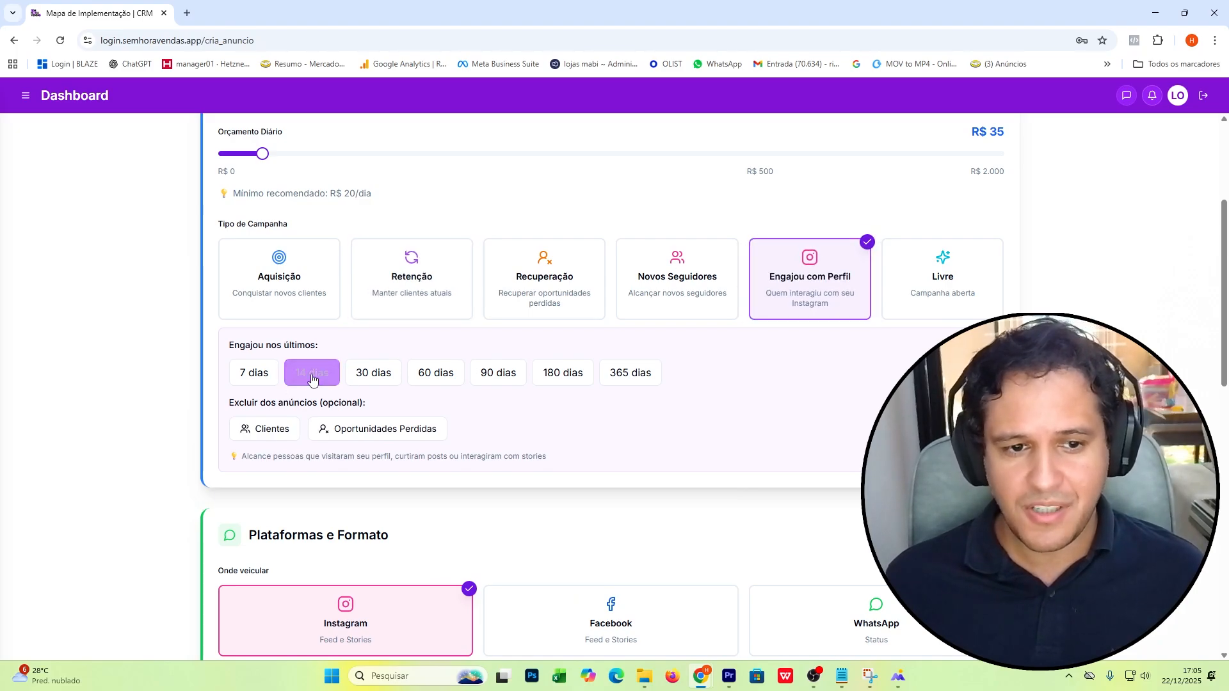
click(377, 375)
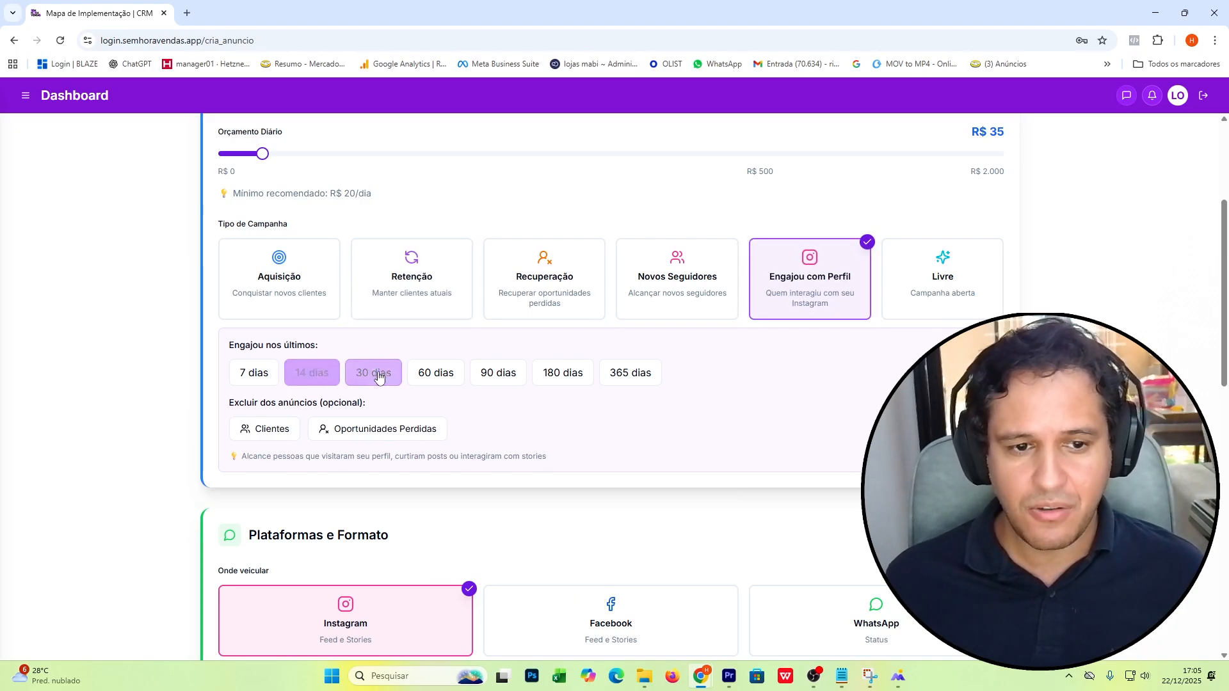
click(252, 430)
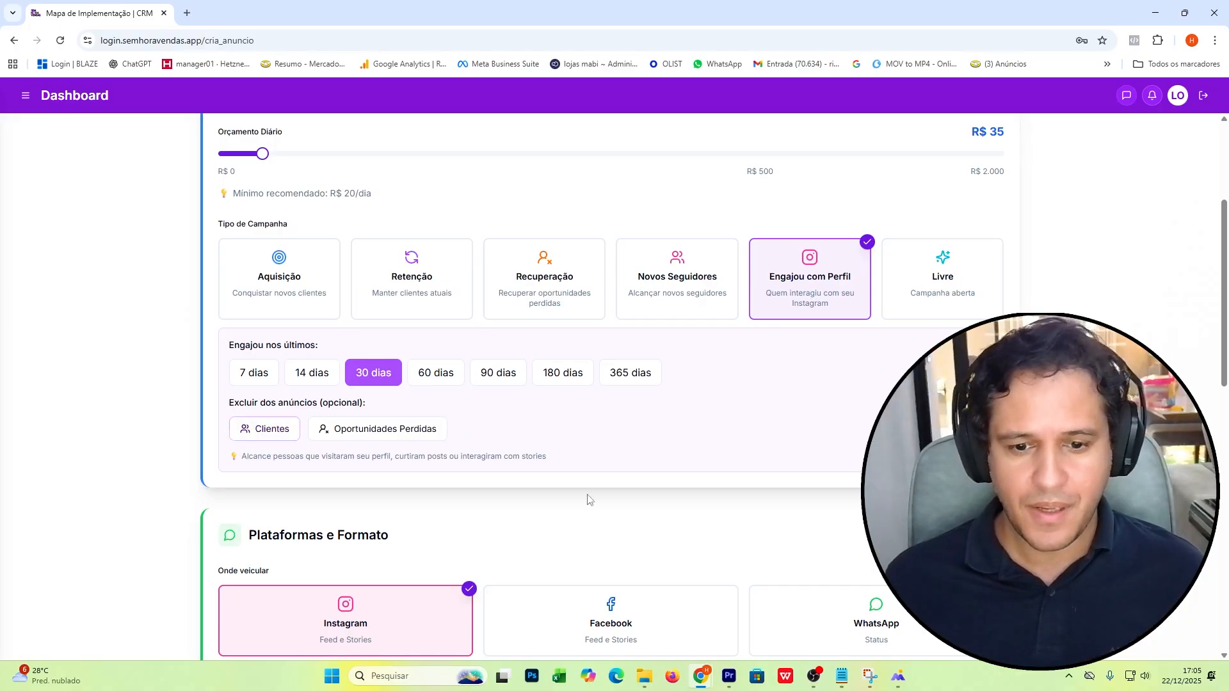
- Leave the campaign form without creating the ad and return to the Meta Ads campaign list
scroll(586, 498, down, 12)
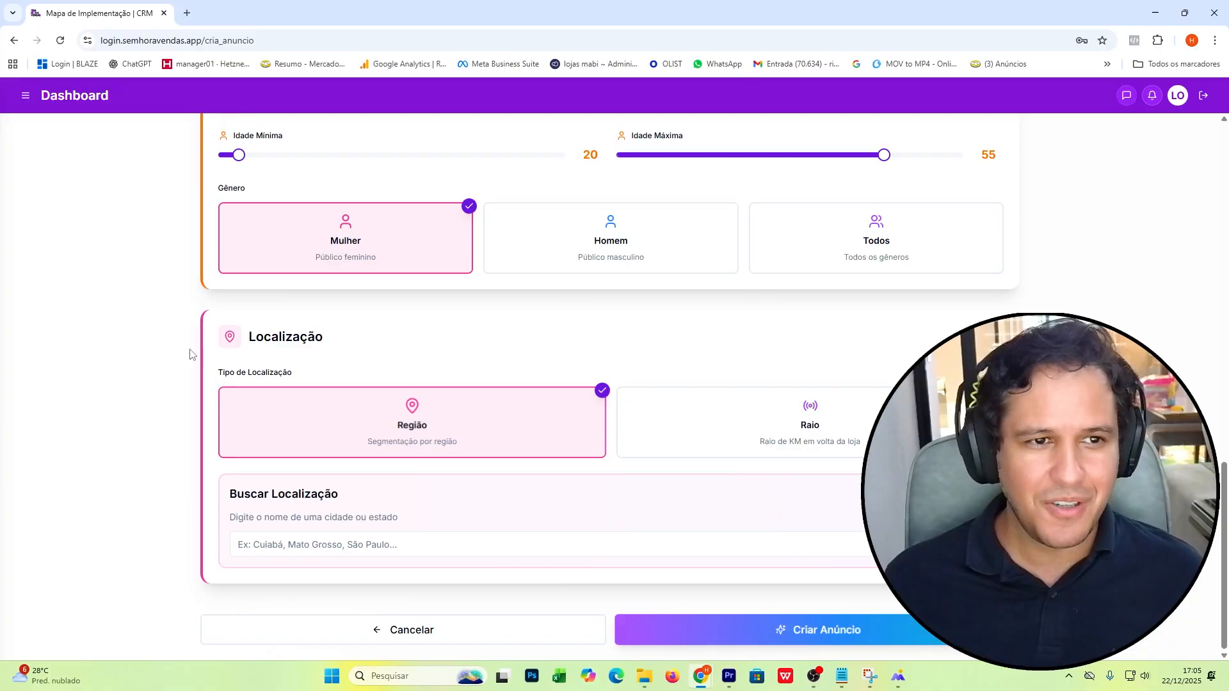
scroll(426, 308, up, 15)
click(820, 161)
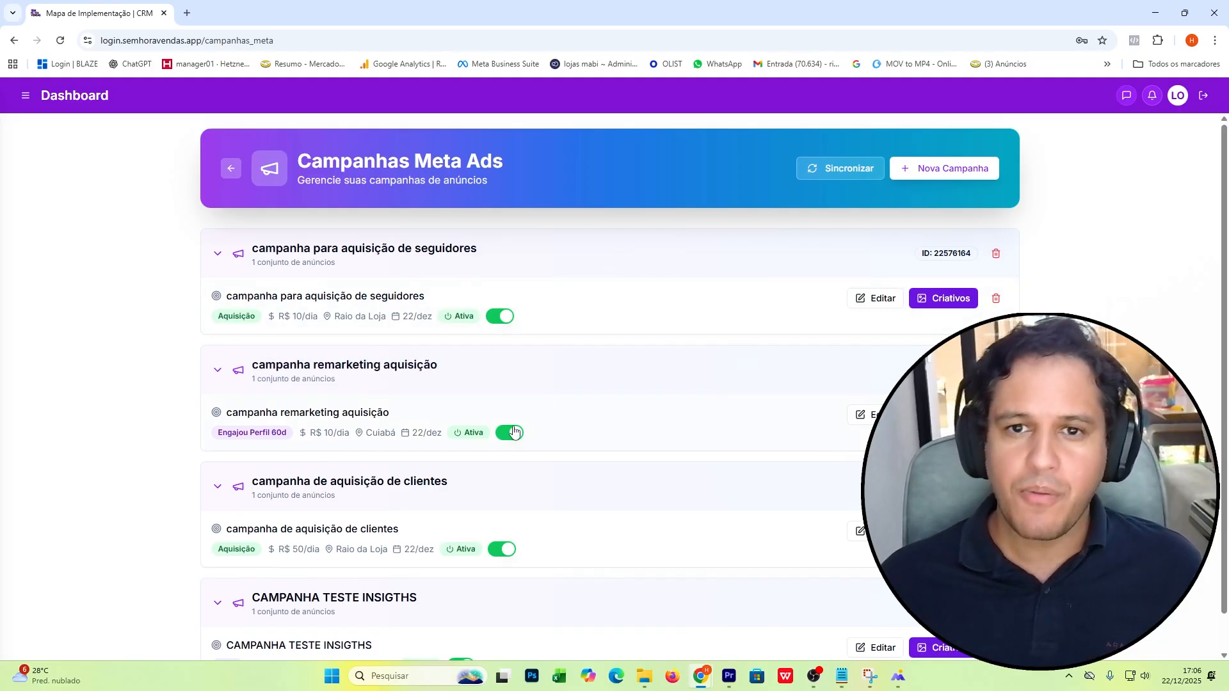
scroll(519, 417, down, 1)
scroll(518, 417, up, 1)
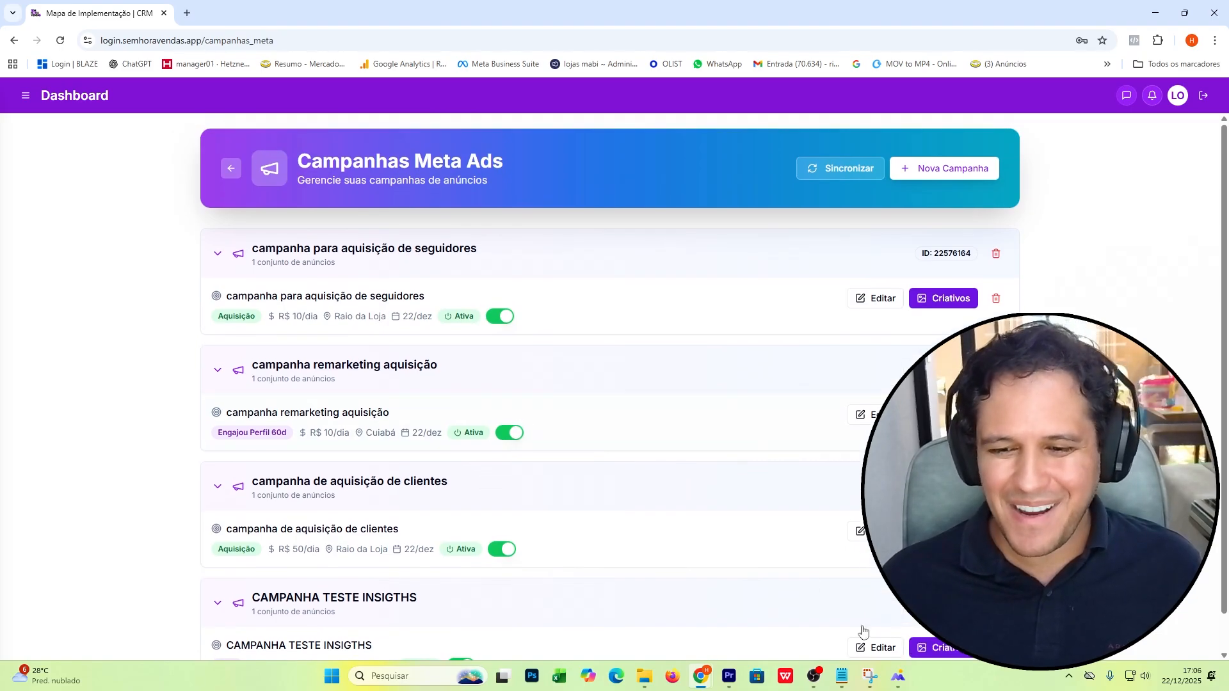
click(816, 680)
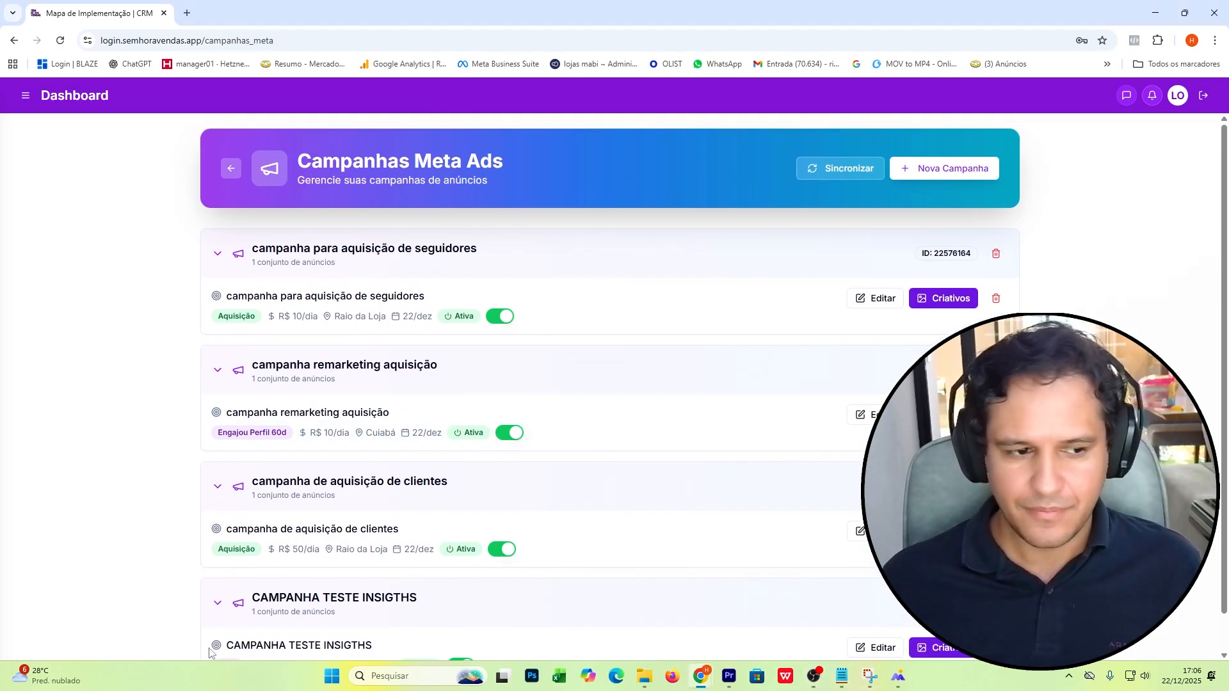